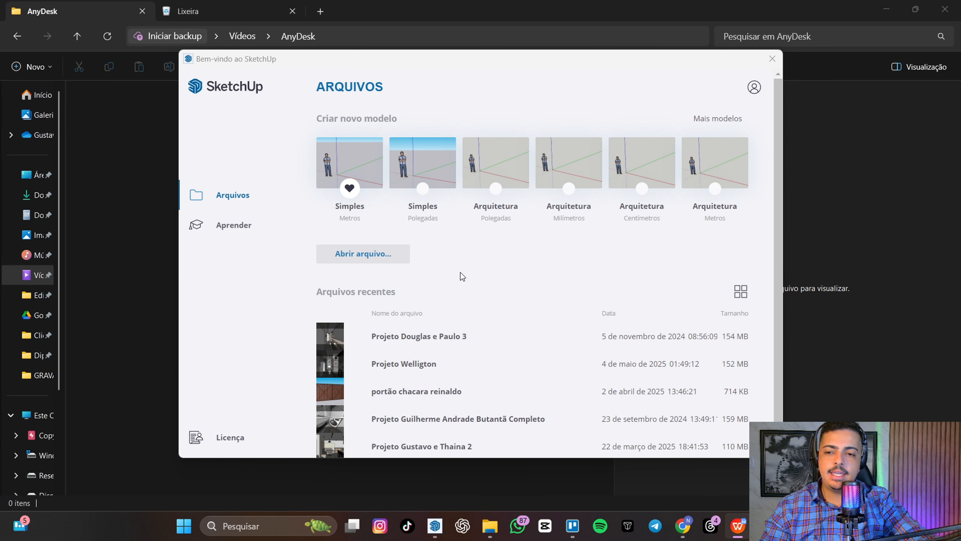
Step: Look through the recent project files in both the thumbnail and list views of the welcome window
{"action": "scroll", "coordinate": [454, 281], "scroll_direction": "down", "scroll_amount": 1}
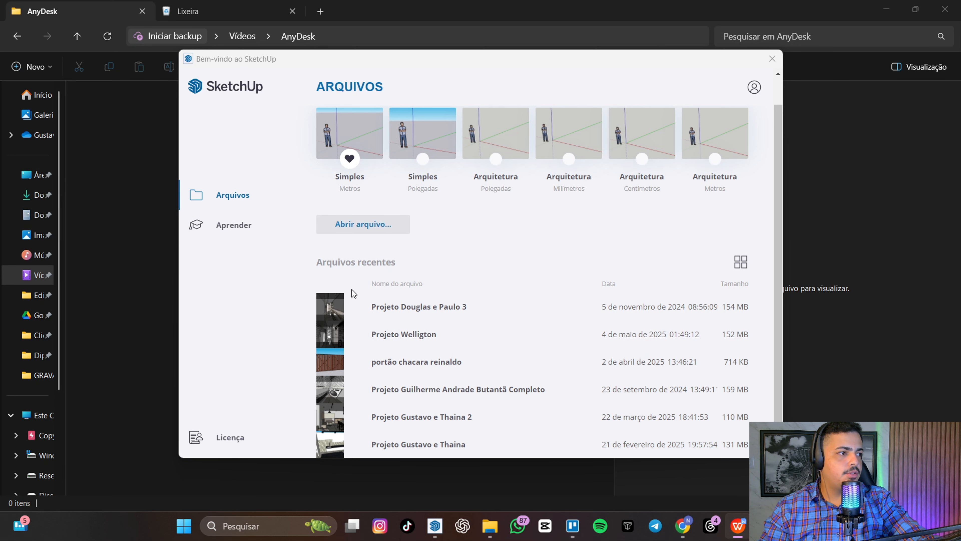
{"action": "scroll", "coordinate": [441, 364], "scroll_direction": "up", "scroll_amount": 1}
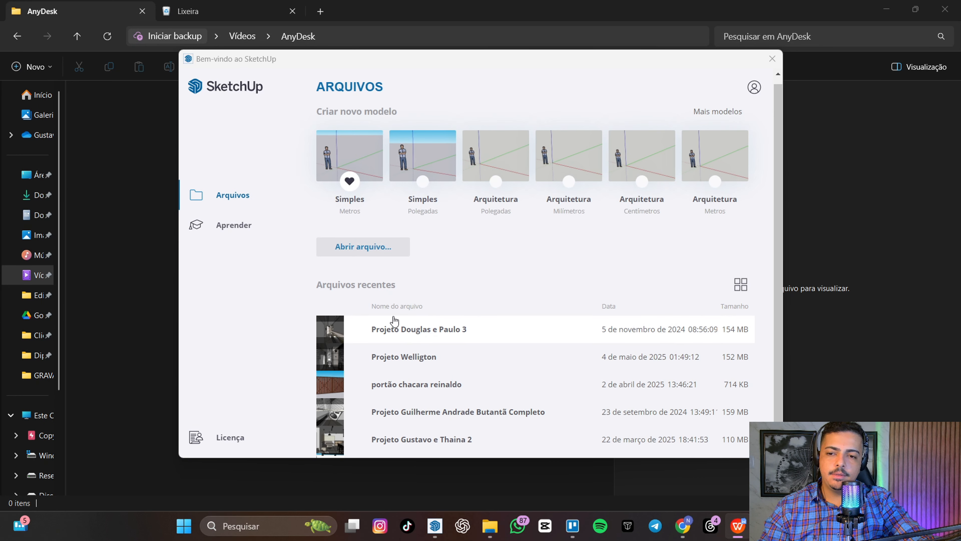
{"action": "scroll", "coordinate": [440, 366], "scroll_direction": "down", "scroll_amount": 1}
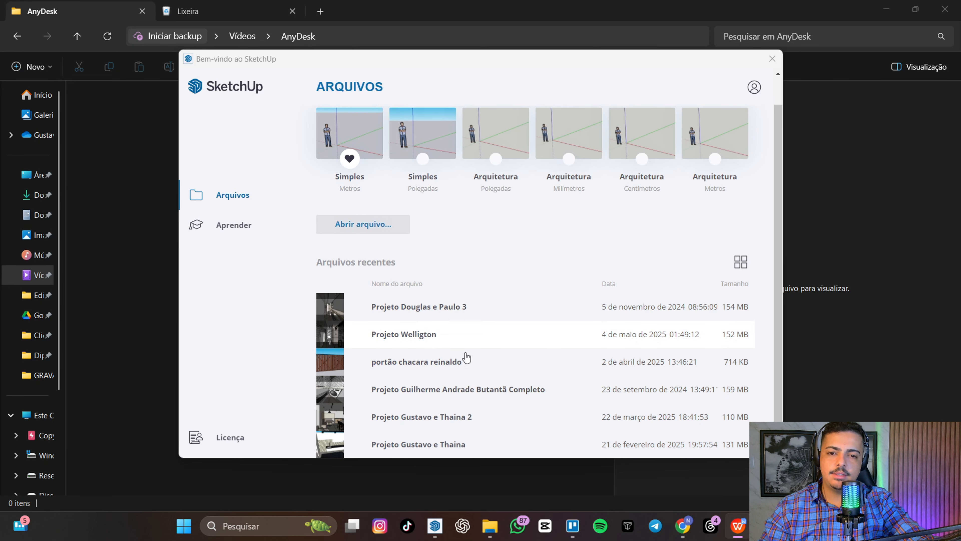
{"action": "scroll", "coordinate": [568, 284], "scroll_direction": "up", "scroll_amount": 1}
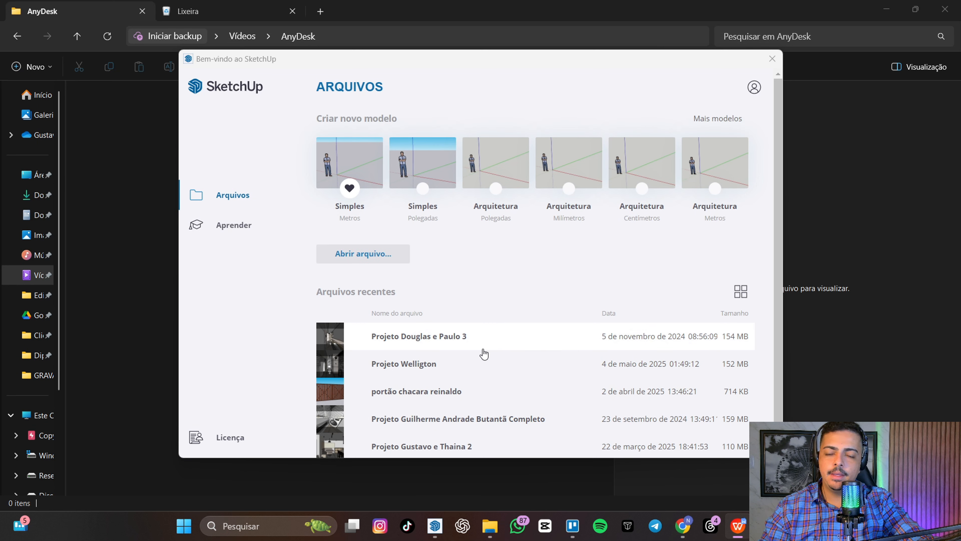
{"action": "left_click", "coordinate": [743, 297]}
{"action": "scroll", "coordinate": [536, 280], "scroll_direction": "down", "scroll_amount": 6}
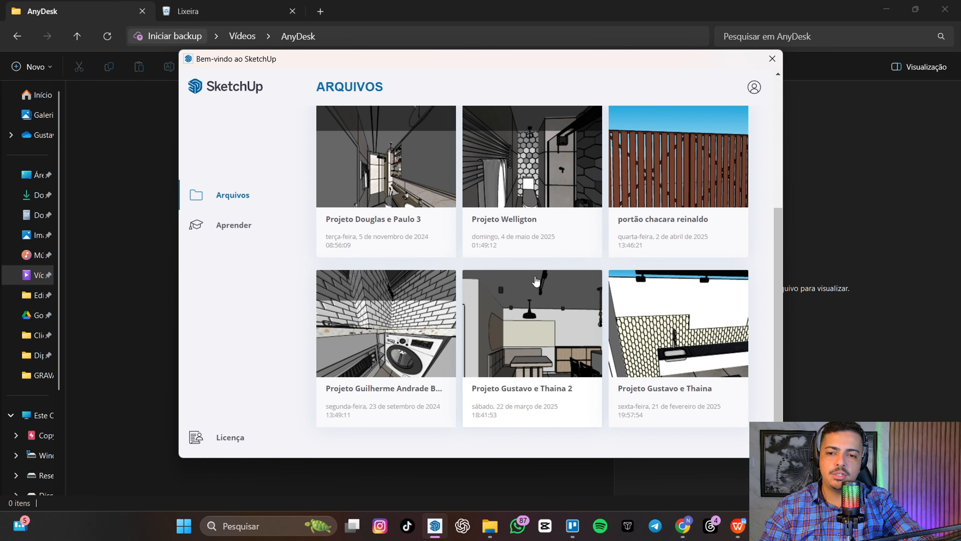
{"action": "scroll", "coordinate": [384, 269], "scroll_direction": "up", "scroll_amount": 4}
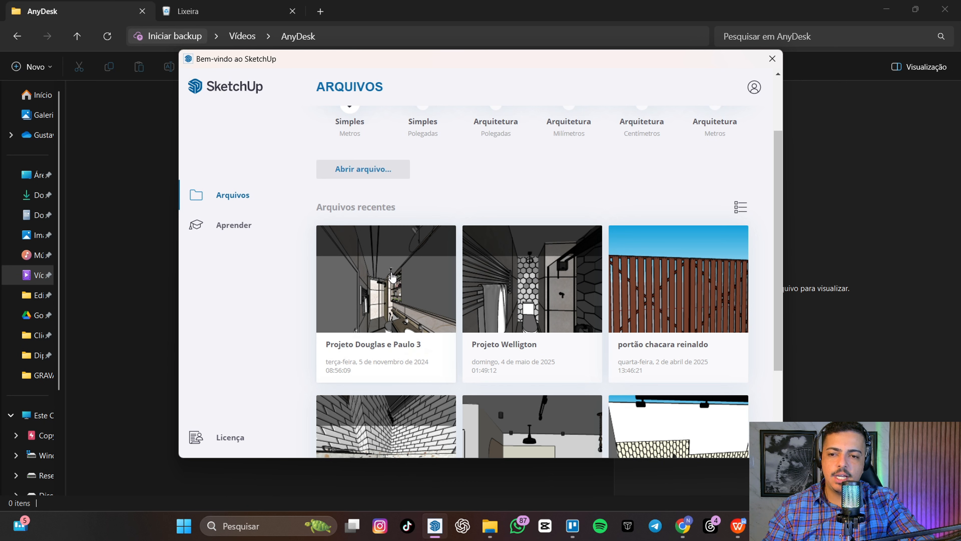
{"action": "scroll", "coordinate": [706, 322], "scroll_direction": "down", "scroll_amount": 3}
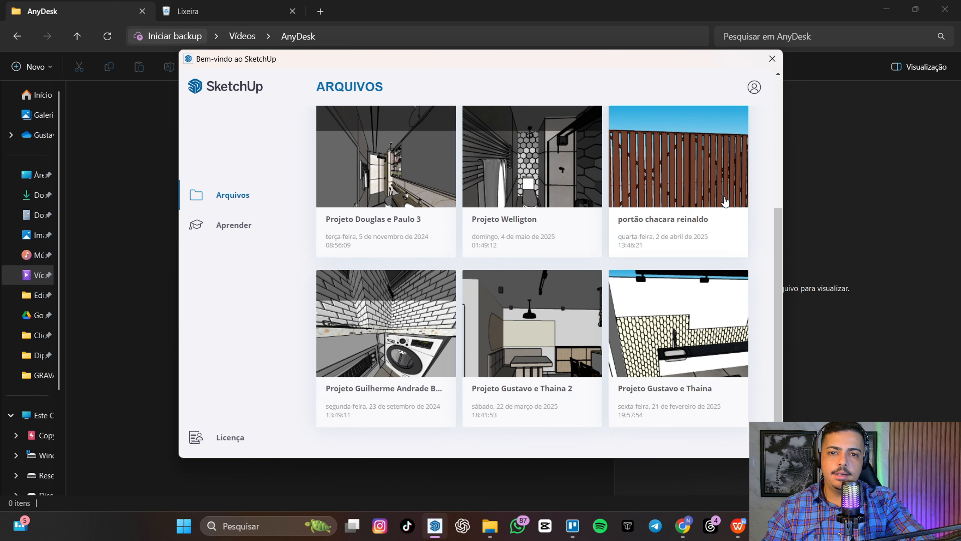
{"action": "scroll", "coordinate": [708, 176], "scroll_direction": "up", "scroll_amount": 3}
{"action": "left_click", "coordinate": [743, 208]}
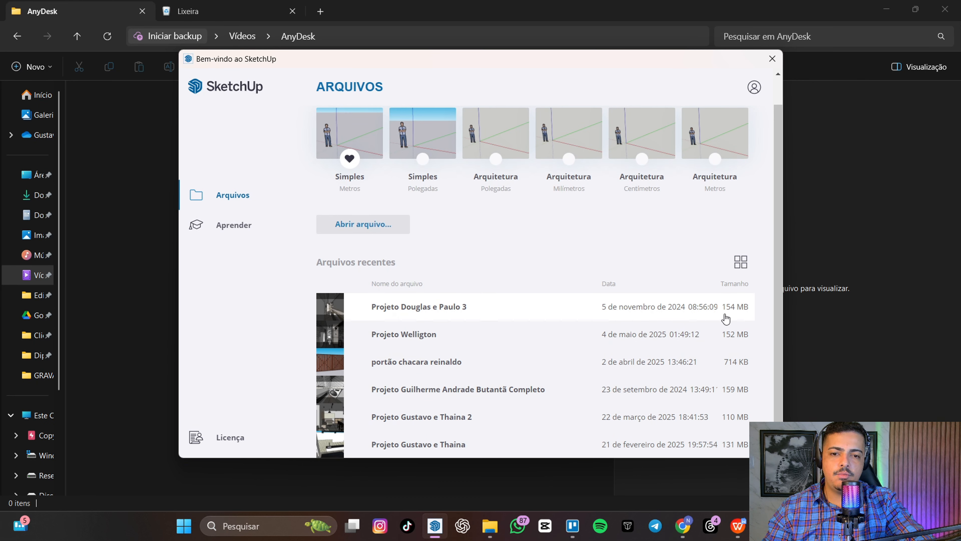
{"action": "scroll", "coordinate": [702, 386], "scroll_direction": "up", "scroll_amount": 1}
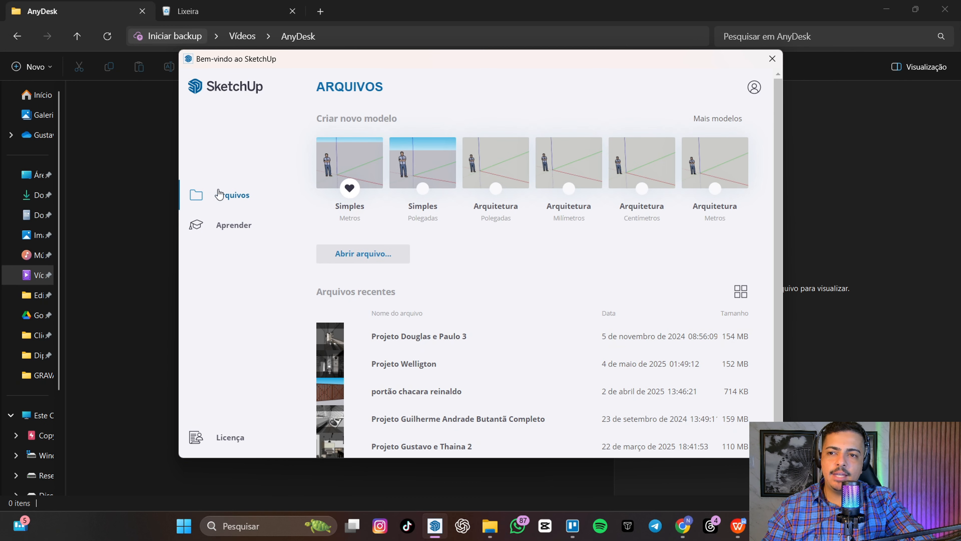
Step: Check the Aprender learning resources, and create a new model from the Simples template in Metros
{"action": "left_click", "coordinate": [230, 226]}
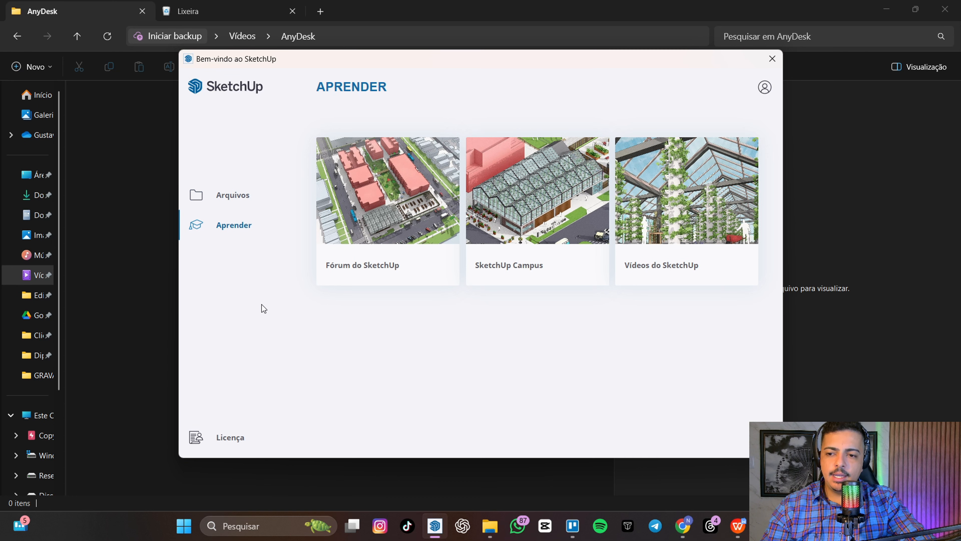
{"action": "left_click", "coordinate": [217, 197]}
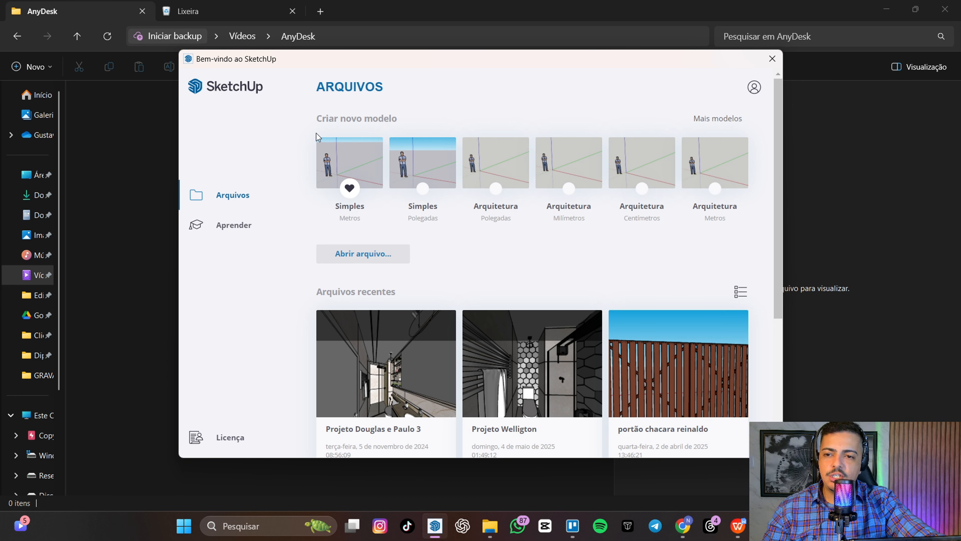
{"action": "left_click", "coordinate": [350, 165]}
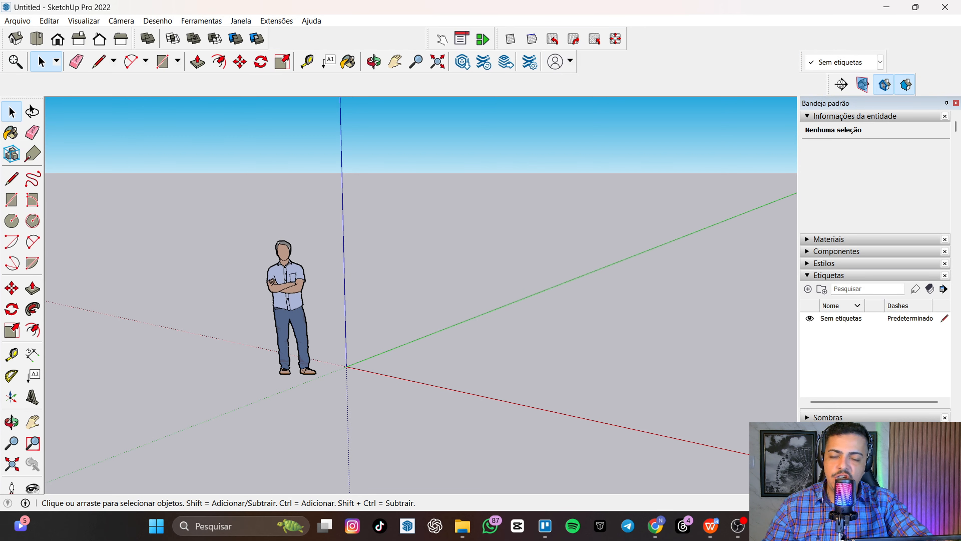
Step: Examine the standing figure and the drawing axes from several angles and distances
{"action": "middle_click_drag", "start_coordinate": [420, 306], "coordinate": [432, 282]}
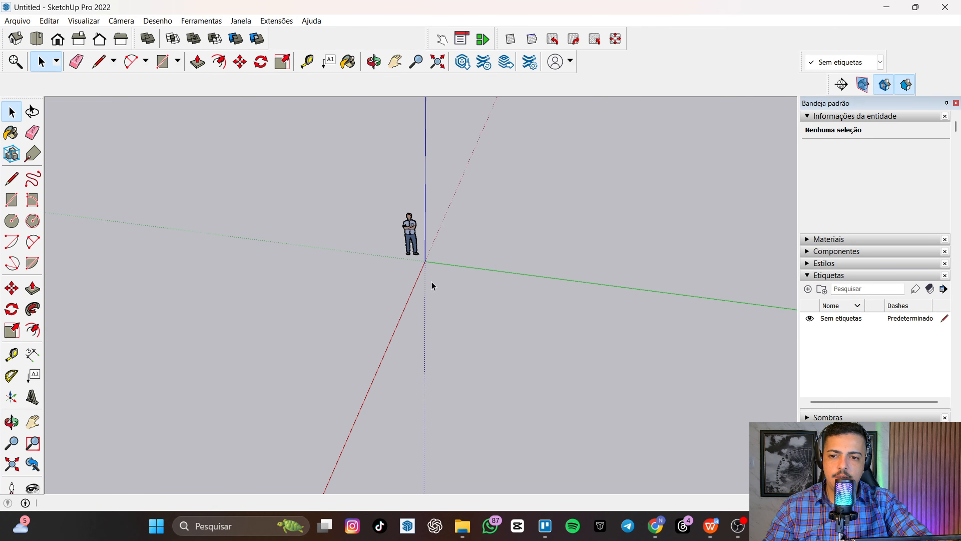
{"action": "scroll", "coordinate": [432, 282], "scroll_direction": "up", "scroll_amount": 3}
{"action": "middle_click_drag", "start_coordinate": [498, 281], "coordinate": [399, 360]}
{"action": "scroll", "coordinate": [350, 189], "scroll_direction": "up", "scroll_amount": 3}
{"action": "middle_click_drag", "start_coordinate": [349, 189], "coordinate": [430, 243]}
{"action": "scroll", "coordinate": [426, 286], "scroll_direction": "up", "scroll_amount": 4}
{"action": "mouse_move", "coordinate": [426, 294]}
{"action": "middle_mouse_down"}
{"action": "mouse_move", "coordinate": [438, 265]}
{"action": "mouse_move", "coordinate": [615, 243]}
{"action": "mouse_move", "coordinate": [663, 269]}
{"action": "mouse_move", "coordinate": [414, 280]}
{"action": "middle_mouse_up"}
{"action": "scroll", "coordinate": [473, 209], "scroll_direction": "down", "scroll_amount": 1}
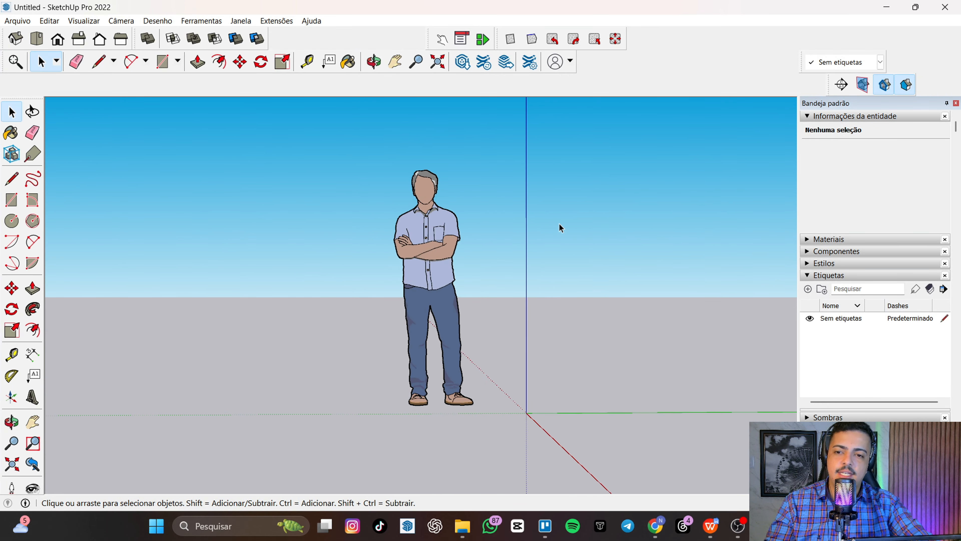
Step: Try selecting the standing figure, clearing the selection and selecting the figure again
{"action": "left_click", "coordinate": [433, 177]}
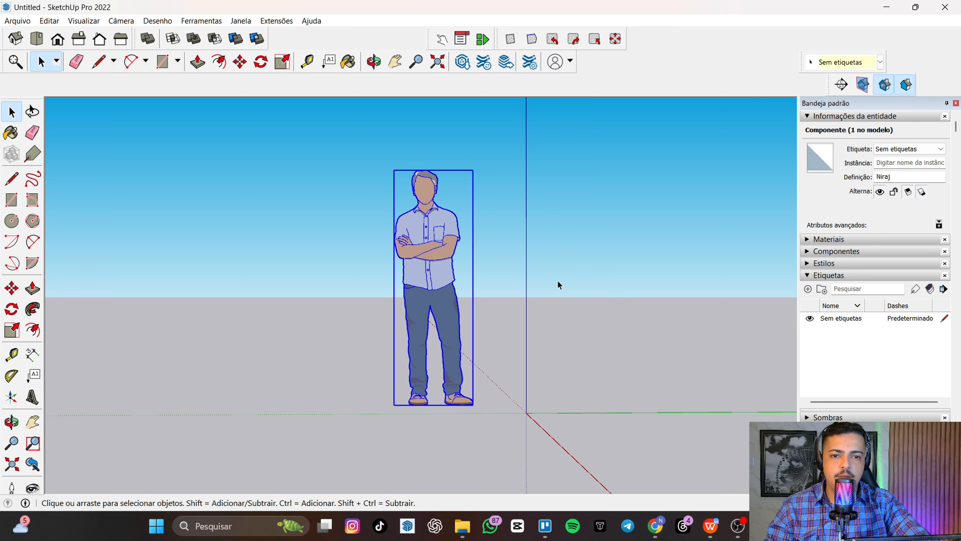
{"action": "middle_click_drag", "start_coordinate": [570, 332], "coordinate": [468, 349]}
{"action": "scroll", "coordinate": [554, 386], "scroll_direction": "down", "scroll_amount": 5}
{"action": "scroll", "coordinate": [565, 363], "scroll_direction": "down", "scroll_amount": 3}
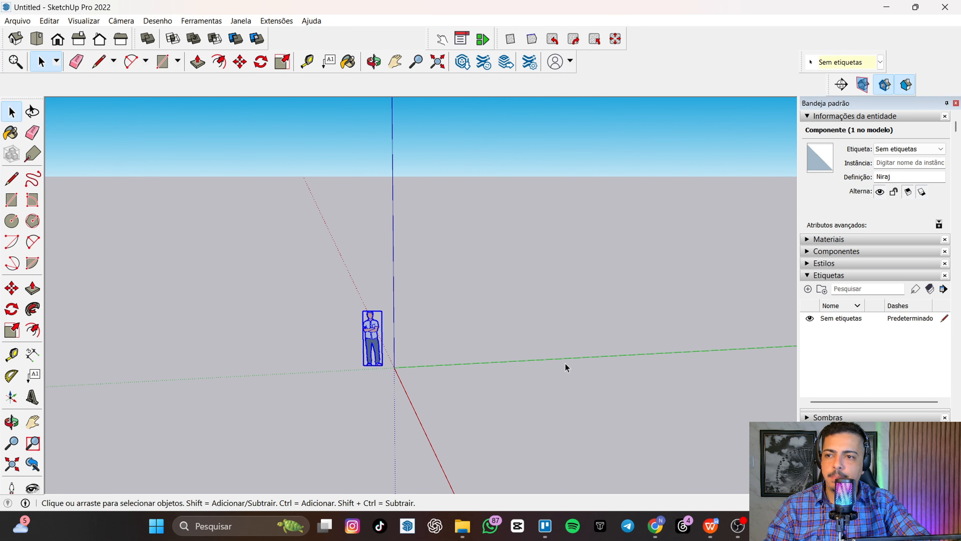
{"action": "middle_click_drag", "start_coordinate": [565, 363], "coordinate": [318, 283]}
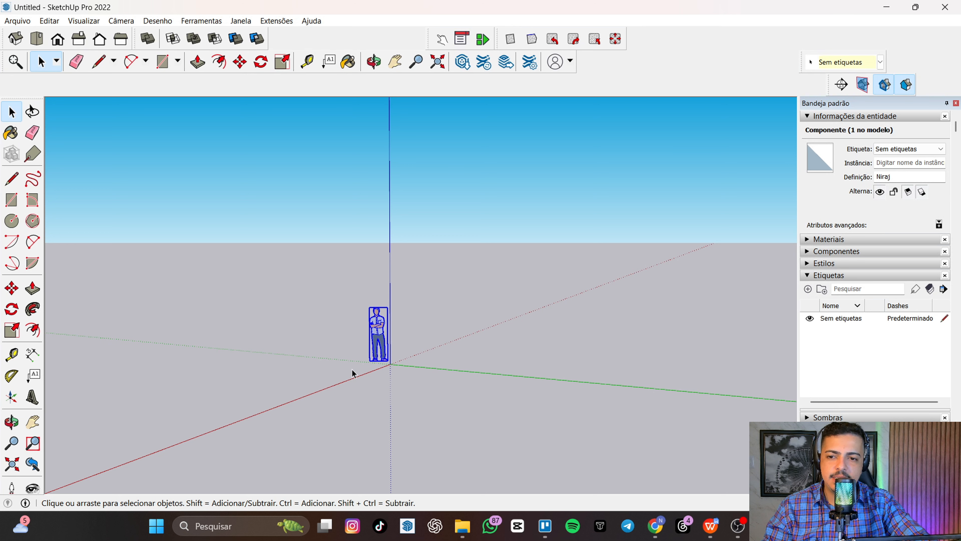
{"action": "left_click", "coordinate": [609, 363]}
{"action": "middle_click_drag", "start_coordinate": [403, 326], "coordinate": [495, 380]}
{"action": "scroll", "coordinate": [412, 342], "scroll_direction": "up", "scroll_amount": 1}
{"action": "middle_click_drag", "start_coordinate": [406, 360], "coordinate": [366, 311]}
{"action": "left_click", "coordinate": [375, 323]}
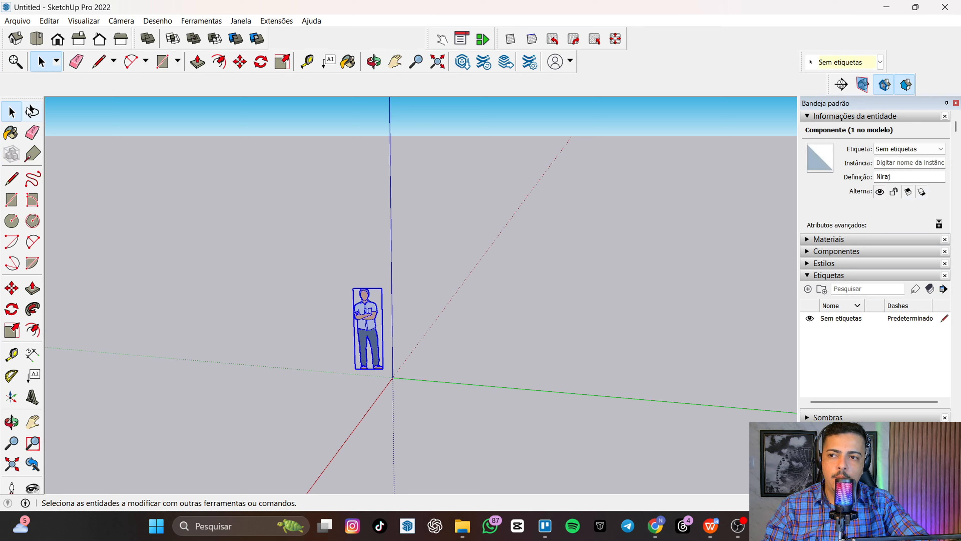
Step: Lasso-select the standing figure with freehand loops drawn around it
{"action": "left_click", "coordinate": [32, 112]}
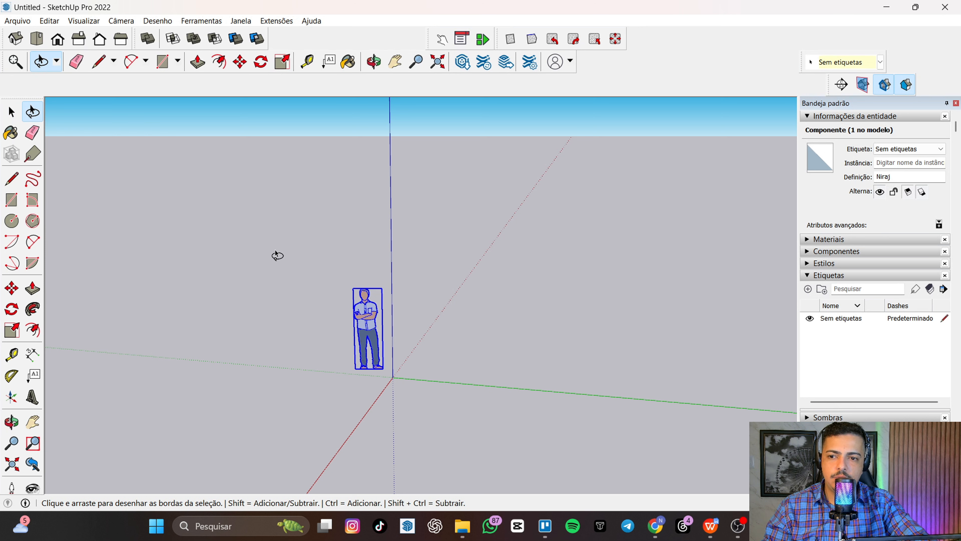
{"action": "mouse_move", "coordinate": [275, 251]}
{"action": "left_mouse_down"}
{"action": "mouse_move", "coordinate": [652, 385]}
{"action": "mouse_move", "coordinate": [452, 433]}
{"action": "mouse_move", "coordinate": [250, 422]}
{"action": "mouse_move", "coordinate": [170, 308]}
{"action": "left_mouse_up"}
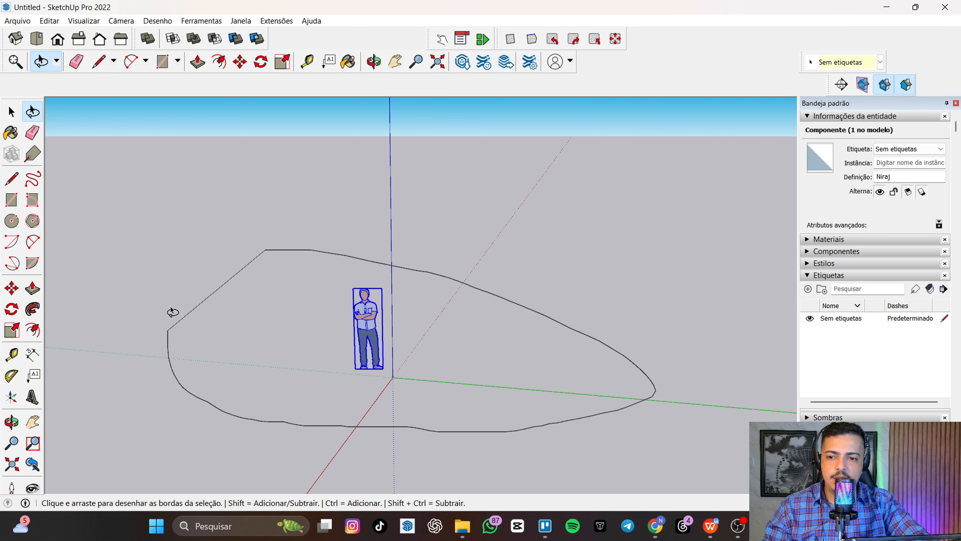
{"action": "mouse_move", "coordinate": [242, 214]}
{"action": "left_mouse_down"}
{"action": "mouse_move", "coordinate": [444, 219]}
{"action": "mouse_move", "coordinate": [603, 300]}
{"action": "mouse_move", "coordinate": [621, 378]}
{"action": "mouse_move", "coordinate": [592, 385]}
{"action": "left_mouse_up"}
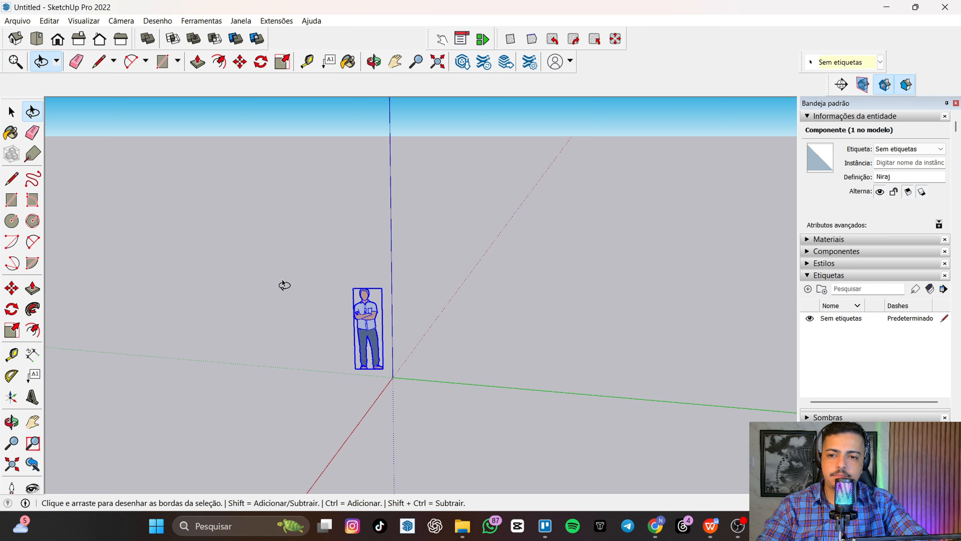
Step: Reselect only the standing figure and place a copy of it across the blue axis, beside the green axis
{"action": "key", "text": "space"}
{"action": "left_click", "coordinate": [529, 347]}
{"action": "left_click", "coordinate": [369, 325]}
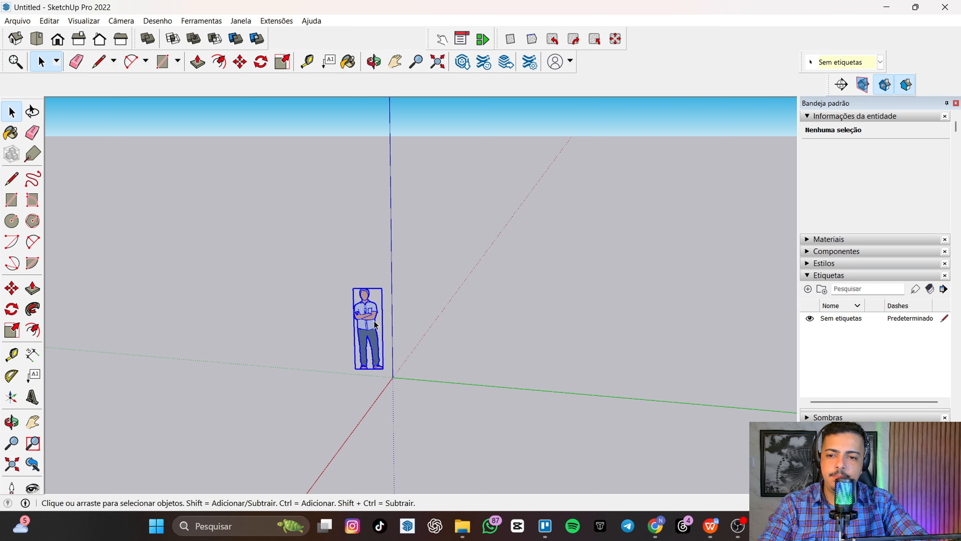
{"action": "key", "text": "m"}
{"action": "key", "text": "ctrl"}
{"action": "left_click", "coordinate": [369, 325]}
{"action": "left_click", "coordinate": [463, 333]}
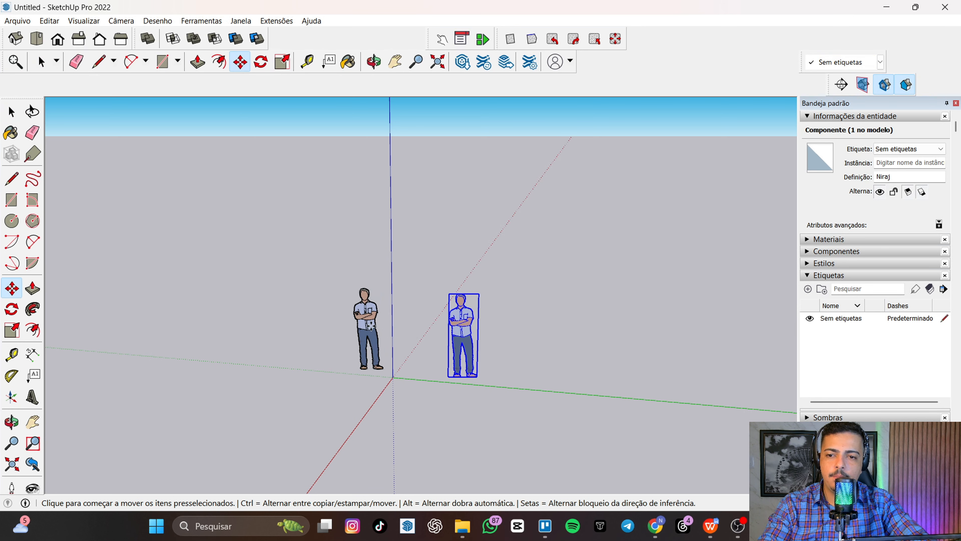
Step: Place a second copy of the original figure farther back in the scene, near the dotted red axis
{"action": "left_click", "coordinate": [366, 325]}
{"action": "key", "text": "ctrl"}
{"action": "key", "text": "space"}
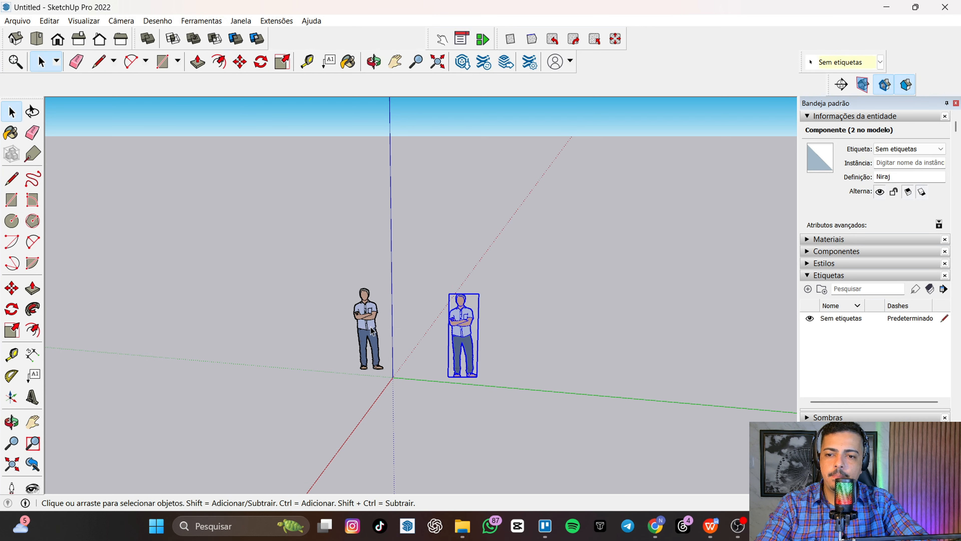
{"action": "left_click", "coordinate": [369, 326]}
{"action": "key", "text": "m"}
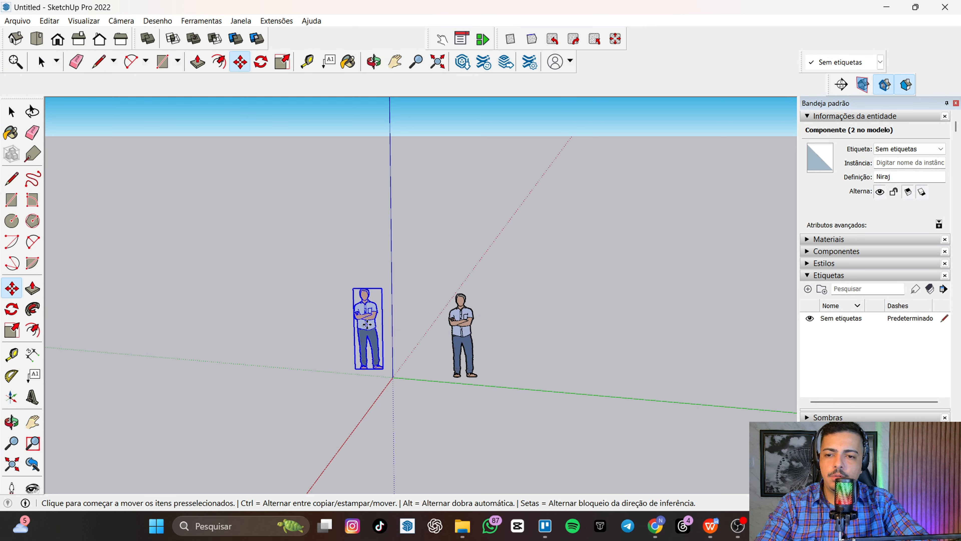
{"action": "left_click", "coordinate": [367, 324]}
{"action": "key", "text": "ctrl"}
{"action": "left_click", "coordinate": [476, 232]}
{"action": "key", "text": "space"}
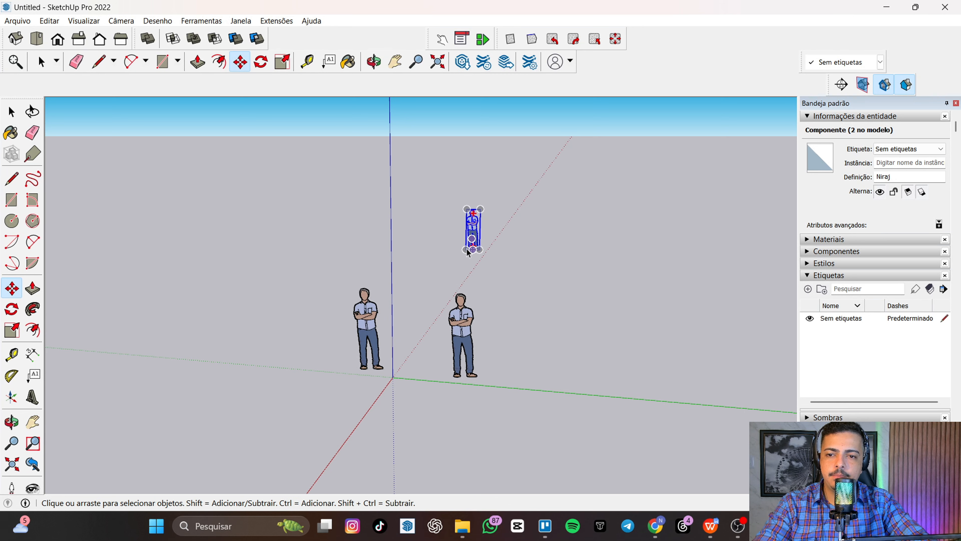
Step: Lasso-select all three figures with freehand loops, and clear the selection
{"action": "left_click", "coordinate": [586, 334]}
{"action": "key", "text": "o"}
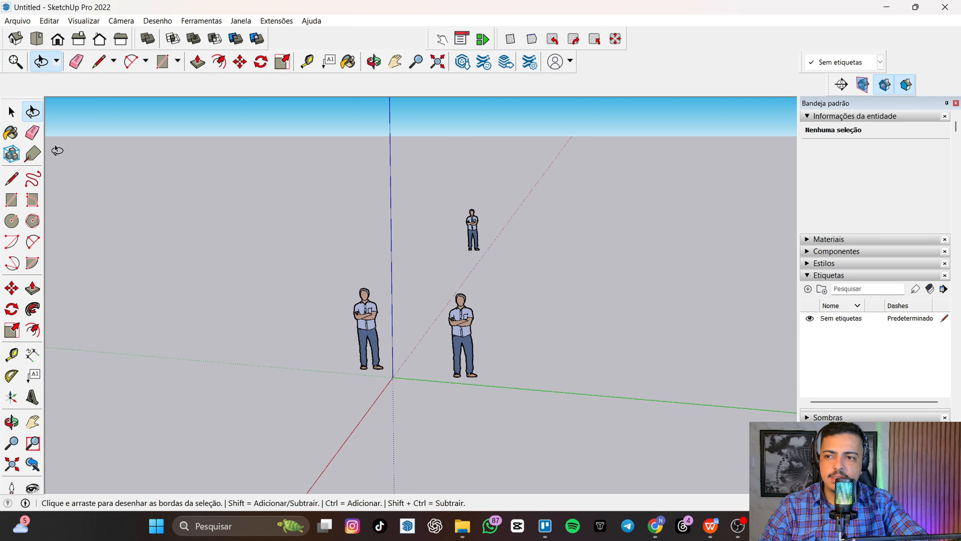
{"action": "mouse_move", "coordinate": [295, 179]}
{"action": "left_mouse_down"}
{"action": "mouse_move", "coordinate": [533, 228]}
{"action": "mouse_move", "coordinate": [444, 436]}
{"action": "mouse_move", "coordinate": [281, 382]}
{"action": "left_mouse_up"}
{"action": "mouse_move", "coordinate": [268, 146]}
{"action": "left_mouse_down"}
{"action": "mouse_move", "coordinate": [553, 204]}
{"action": "mouse_move", "coordinate": [409, 405]}
{"action": "mouse_move", "coordinate": [230, 354]}
{"action": "left_mouse_up"}
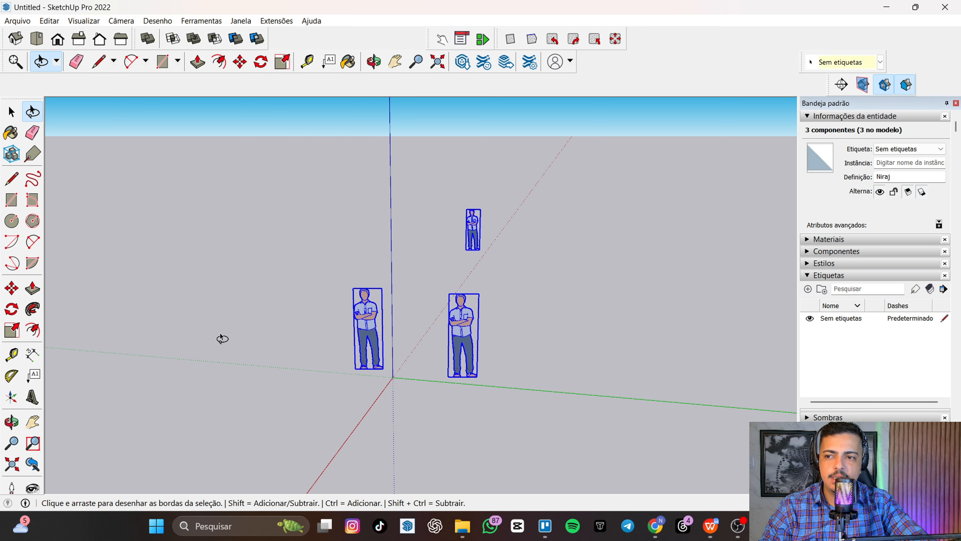
{"action": "key", "text": "space"}
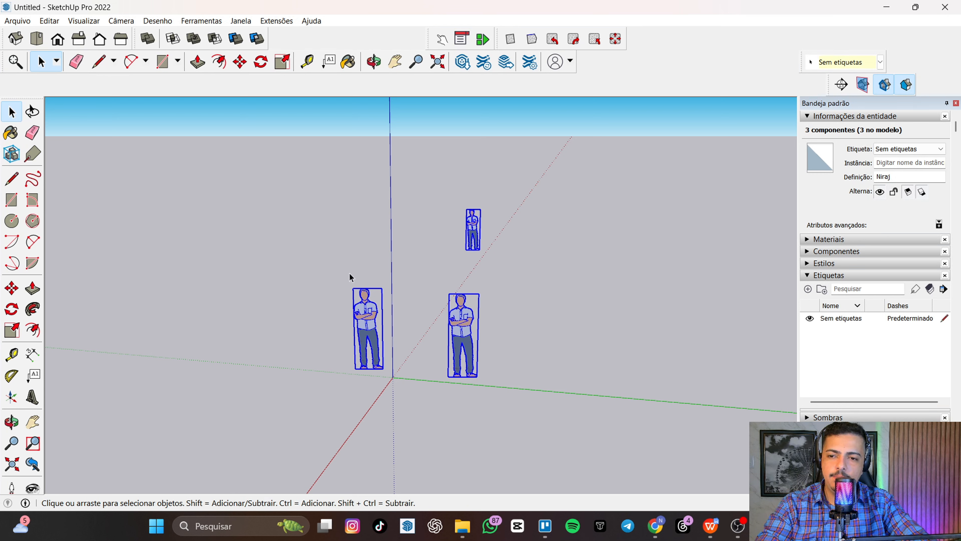
{"action": "left_click", "coordinate": [342, 241]}
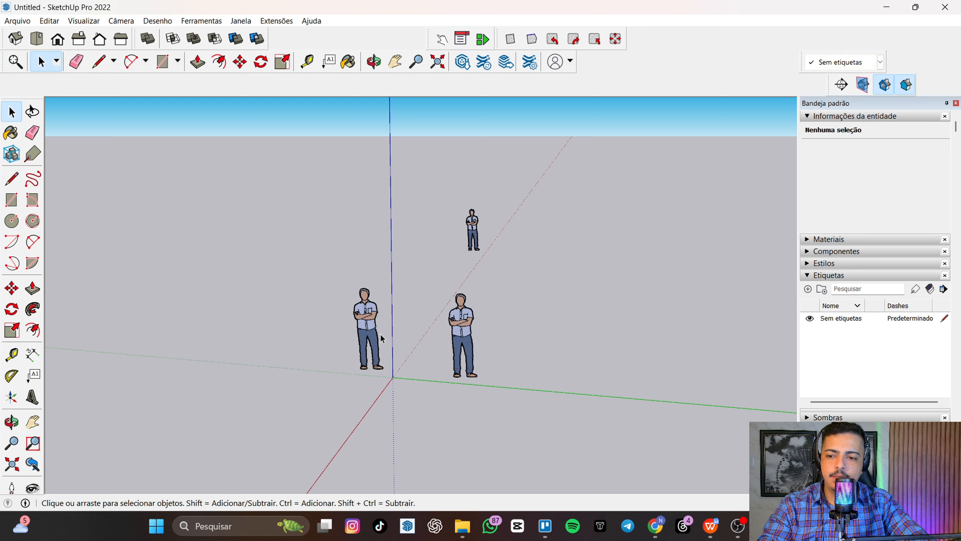
Step: Select the original figure, add the two copies to the selection one by one, and deselect everything
{"action": "left_click", "coordinate": [371, 331]}
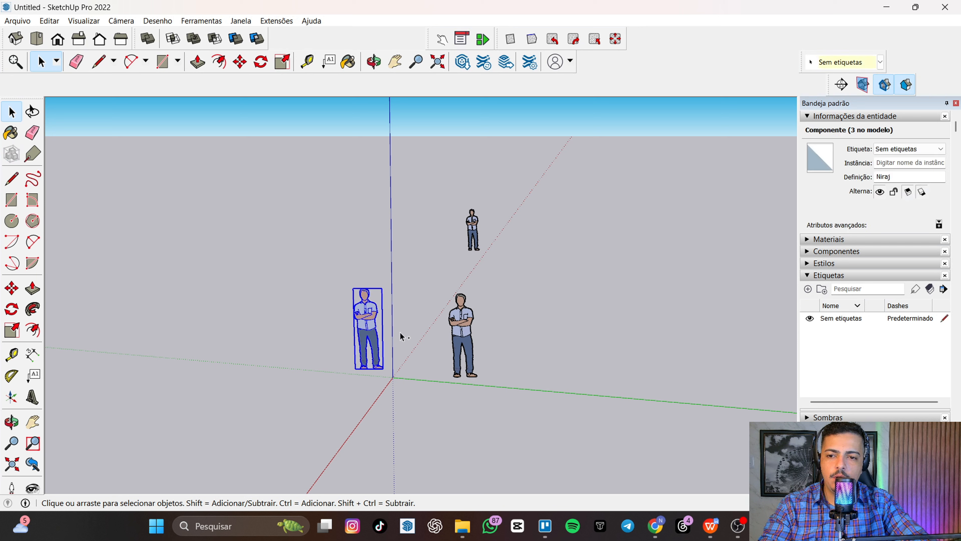
{"action": "scroll", "coordinate": [399, 339], "scroll_direction": "up", "scroll_amount": 5}
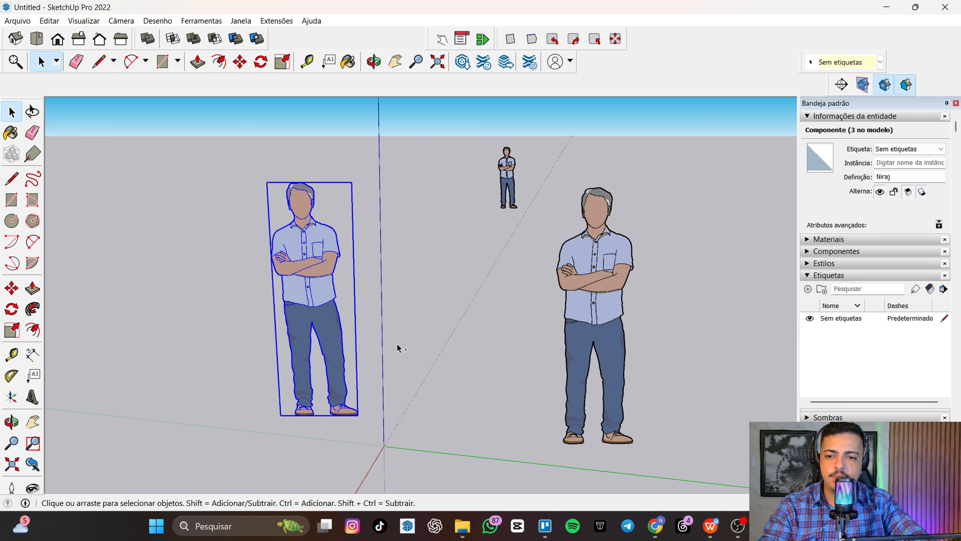
{"action": "scroll", "coordinate": [398, 349], "scroll_direction": "down", "scroll_amount": 4}
{"action": "left_click", "coordinate": [481, 335], "text": "ctrl"}
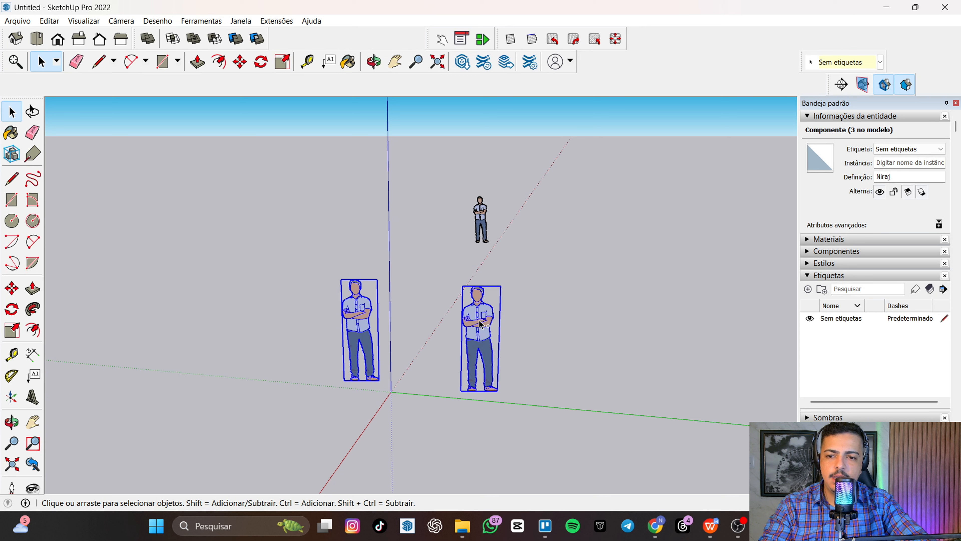
{"action": "left_click", "coordinate": [482, 227], "text": "ctrl"}
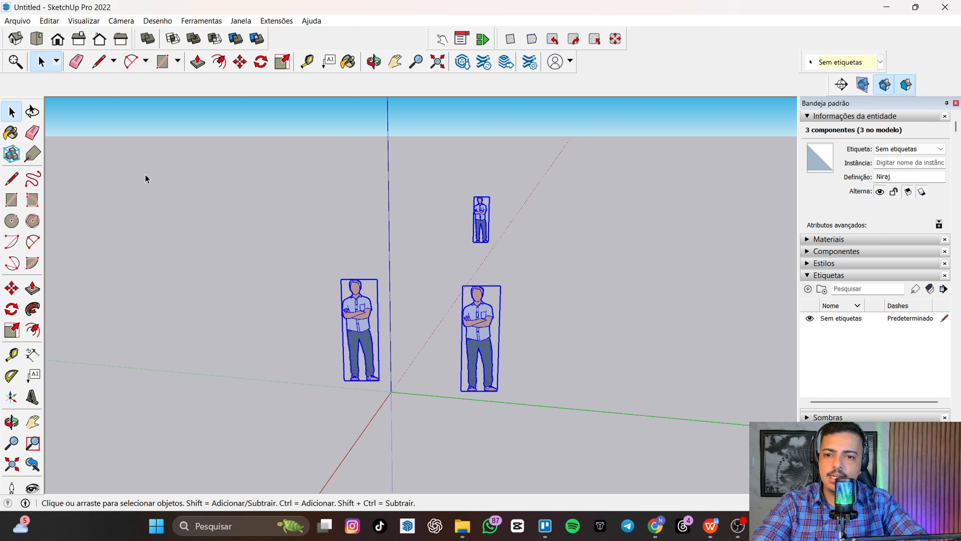
{"action": "left_click", "coordinate": [411, 250]}
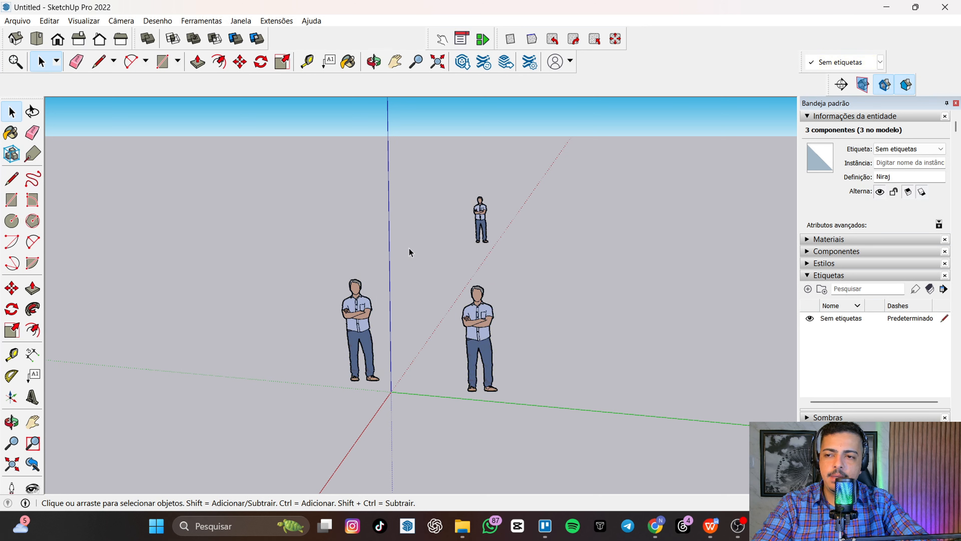
Step: Activate the Paint Bucket and look through the swatches in the Cores material collection
{"action": "left_click", "coordinate": [11, 133]}
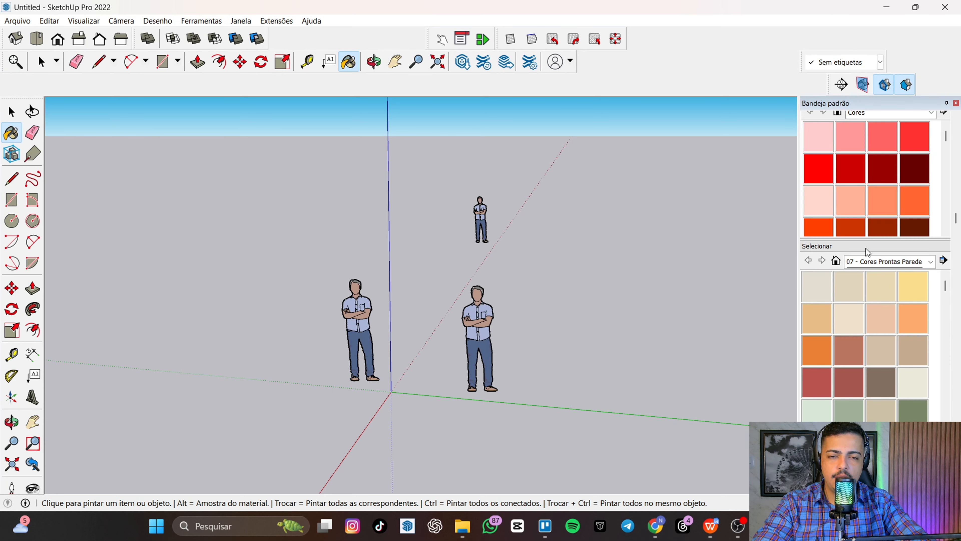
{"action": "scroll", "coordinate": [862, 196], "scroll_direction": "up", "scroll_amount": 3}
{"action": "scroll", "coordinate": [879, 321], "scroll_direction": "down", "scroll_amount": 5}
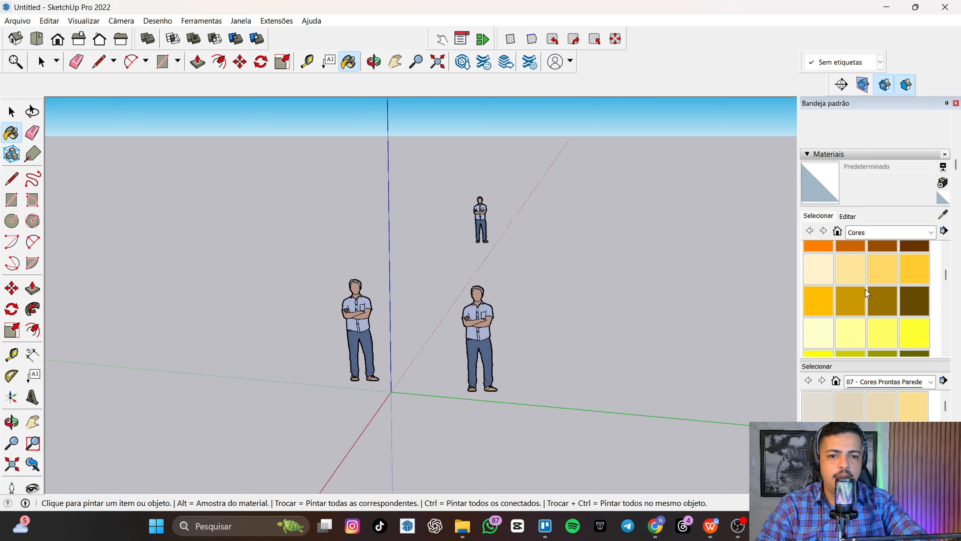
{"action": "scroll", "coordinate": [871, 285], "scroll_direction": "up", "scroll_amount": 2}
{"action": "left_click", "coordinate": [931, 233]}
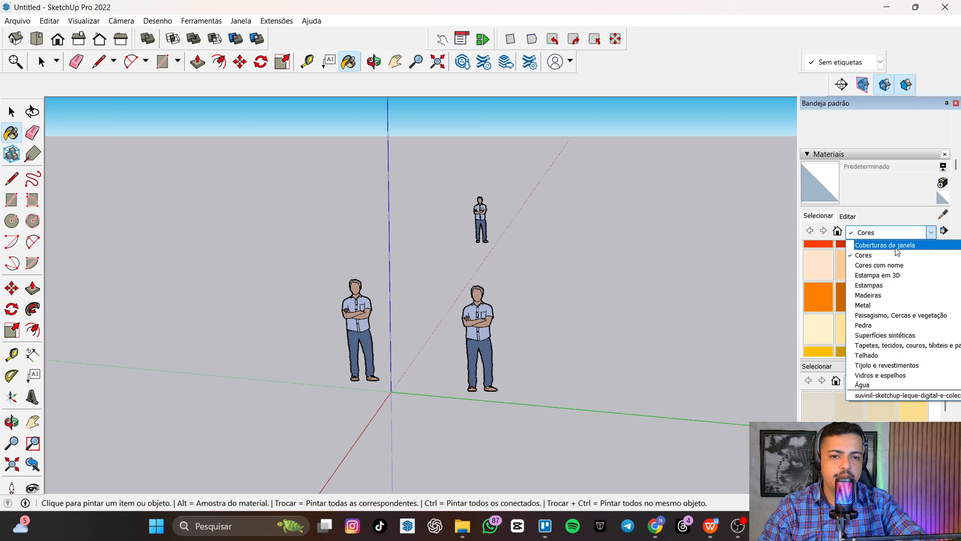
{"action": "left_click", "coordinate": [876, 257]}
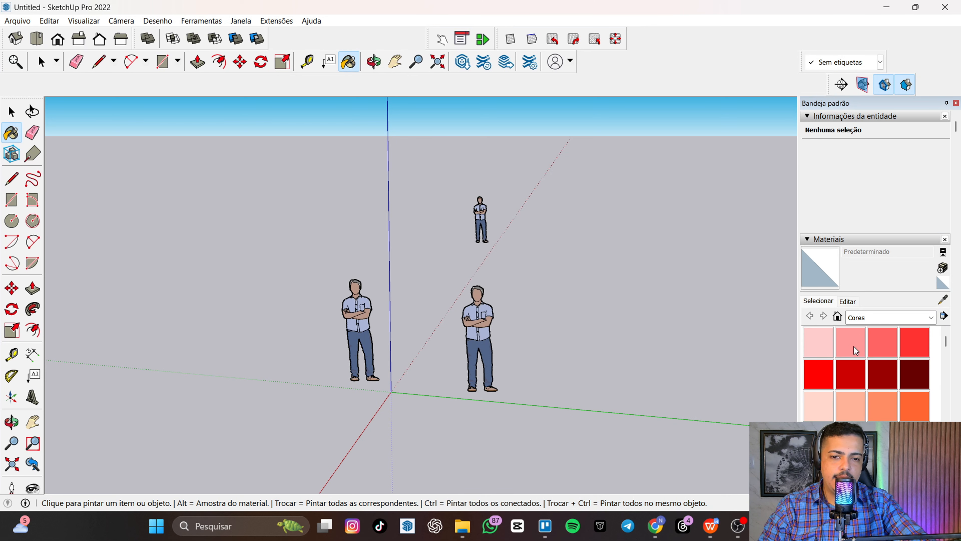
{"action": "scroll", "coordinate": [854, 347], "scroll_direction": "down", "scroll_amount": 10}
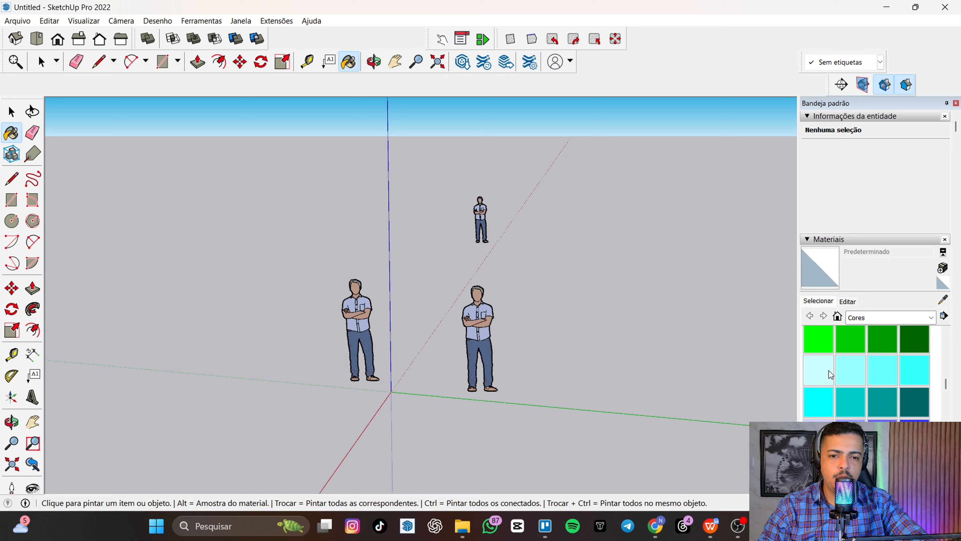
{"action": "scroll", "coordinate": [871, 381], "scroll_direction": "down", "scroll_amount": 12}
{"action": "scroll", "coordinate": [877, 273], "scroll_direction": "up", "scroll_amount": 7}
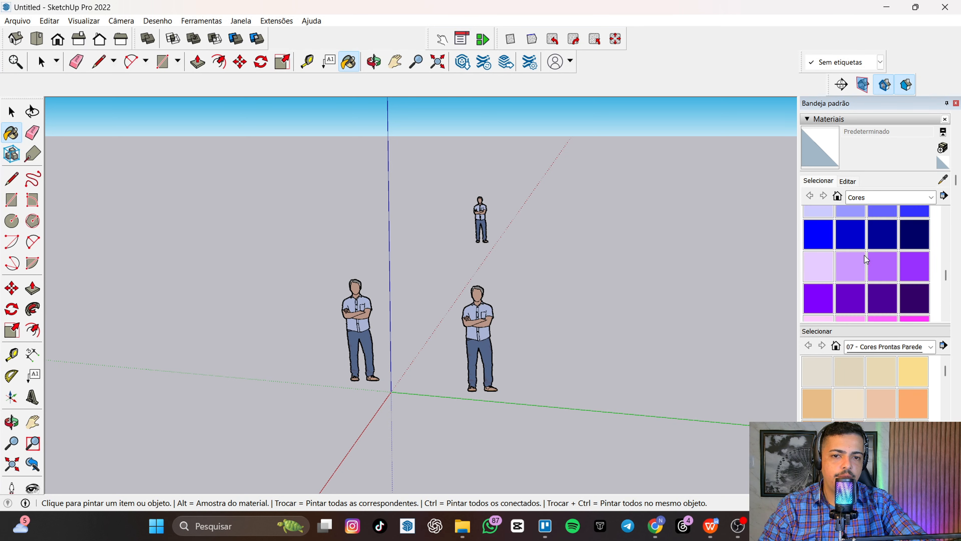
{"action": "scroll", "coordinate": [867, 260], "scroll_direction": "up", "scroll_amount": 4}
Step: Browse the Cores com nome material collection and open the Estampa em 3D collection
{"action": "left_click", "coordinate": [886, 192]}
{"action": "left_click", "coordinate": [895, 219]}
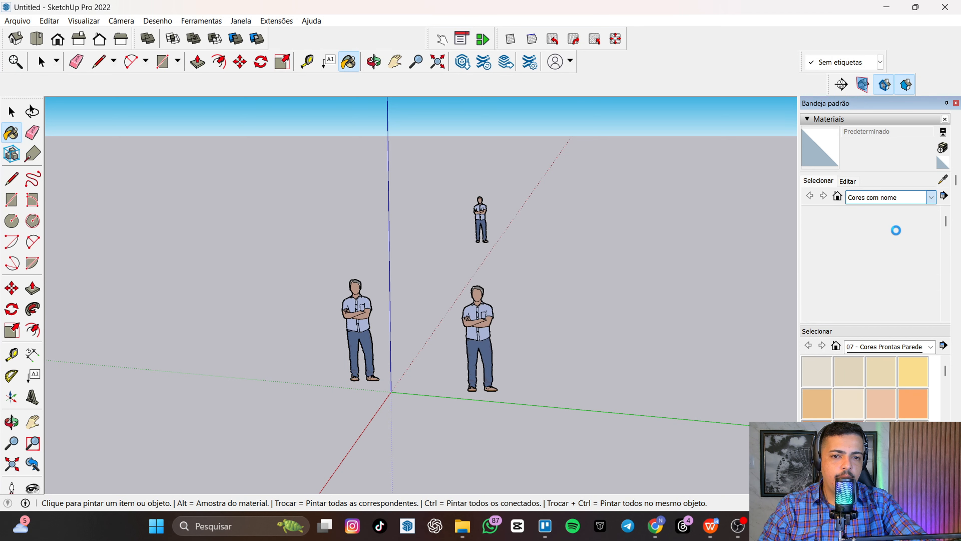
{"action": "scroll", "coordinate": [840, 243], "scroll_direction": "down", "scroll_amount": 2}
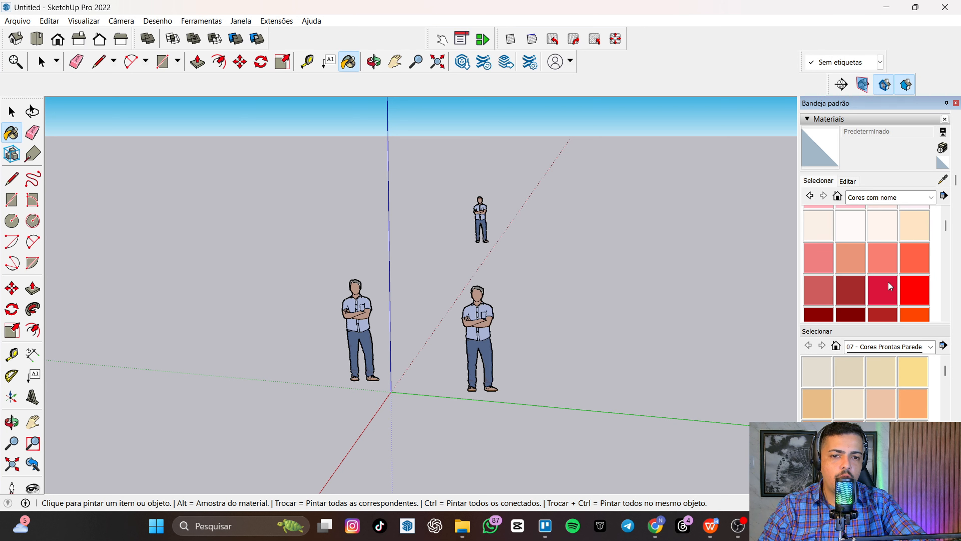
{"action": "left_click", "coordinate": [861, 202]}
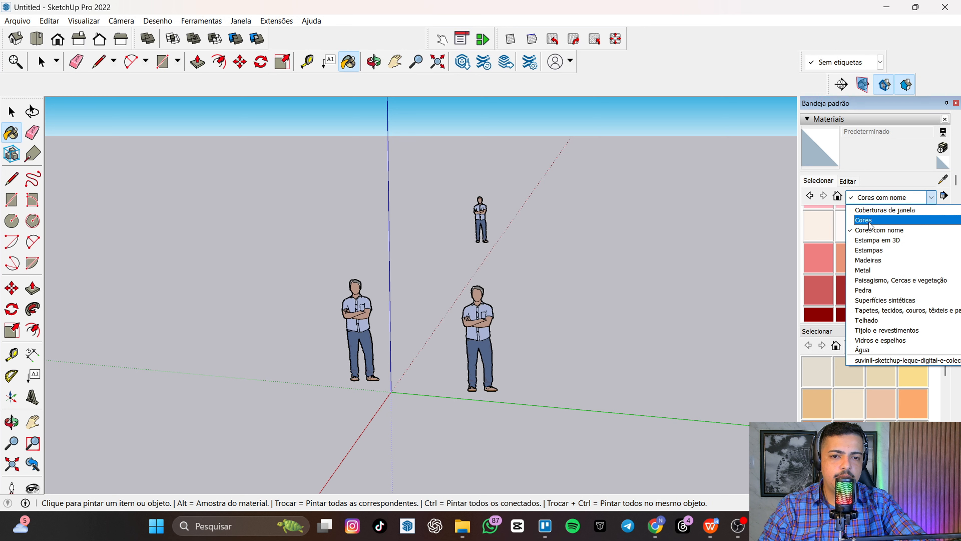
{"action": "left_click", "coordinate": [879, 242]}
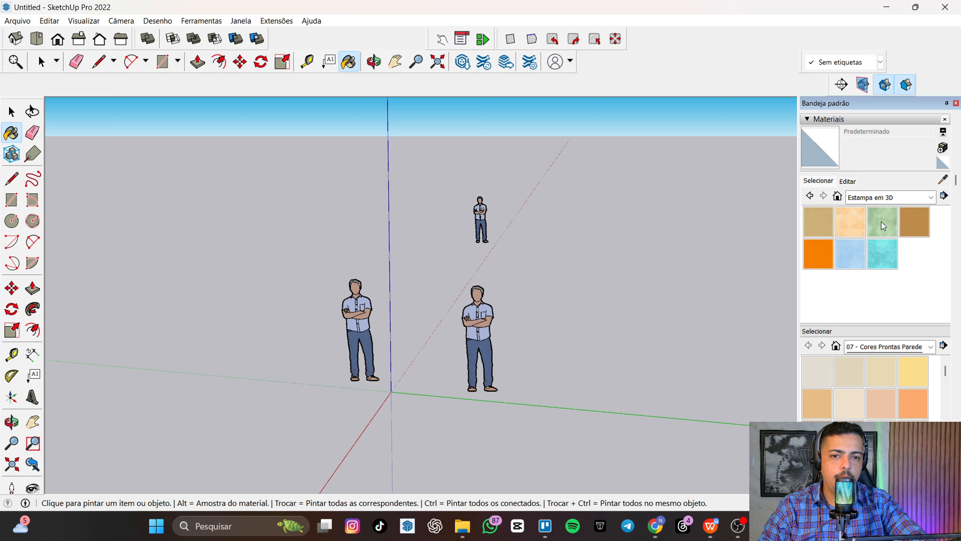
Step: Look through the patterns in the Estampas material collection
{"action": "left_click", "coordinate": [932, 200]}
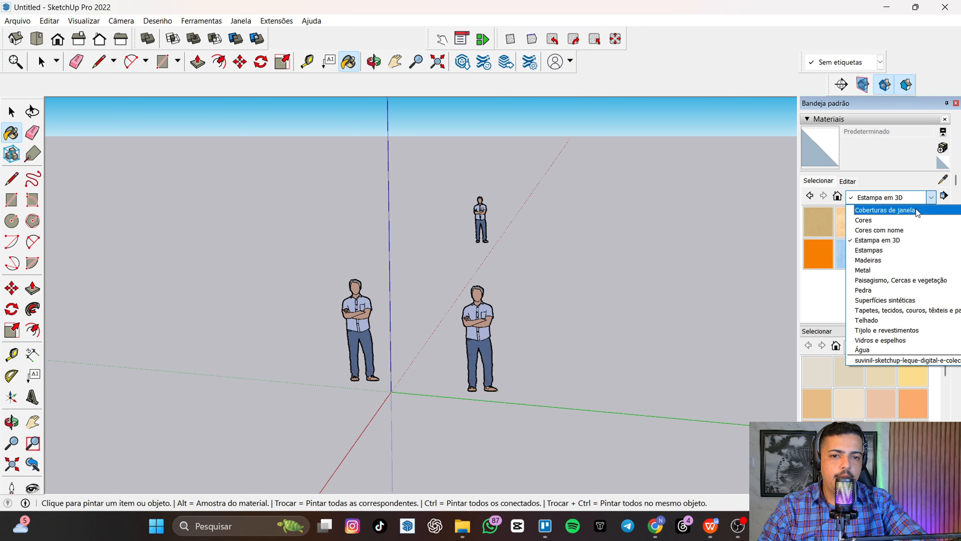
{"action": "left_click", "coordinate": [902, 249]}
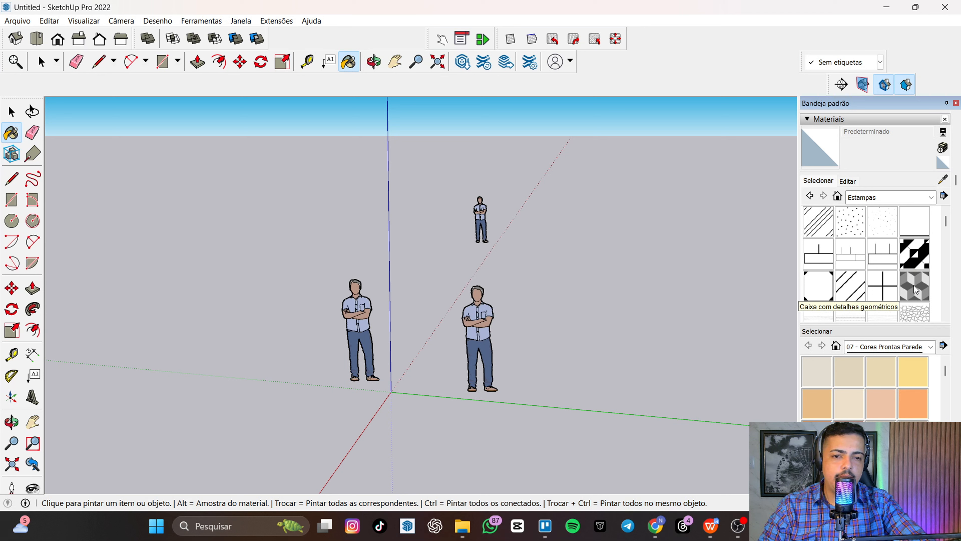
{"action": "scroll", "coordinate": [888, 266], "scroll_direction": "down", "scroll_amount": 2}
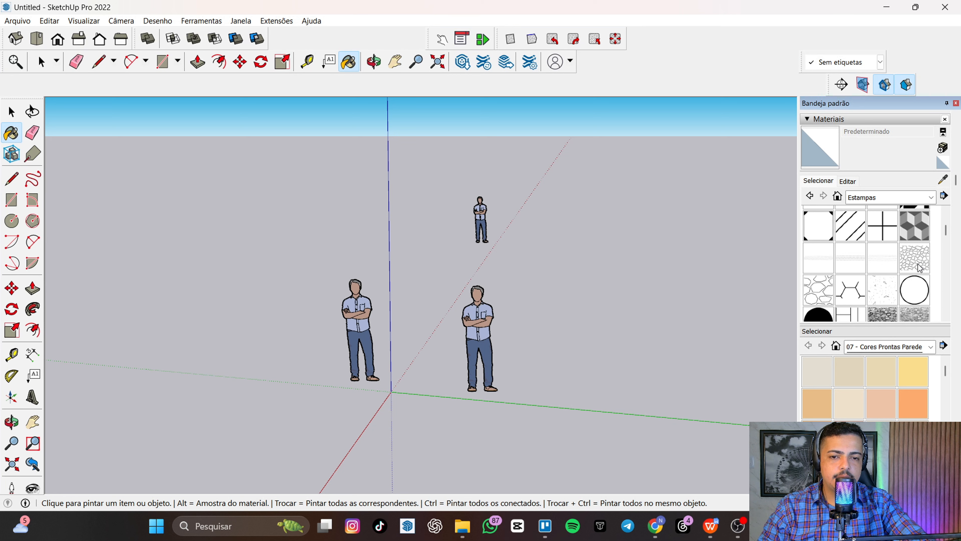
{"action": "scroll", "coordinate": [921, 266], "scroll_direction": "down", "scroll_amount": 3}
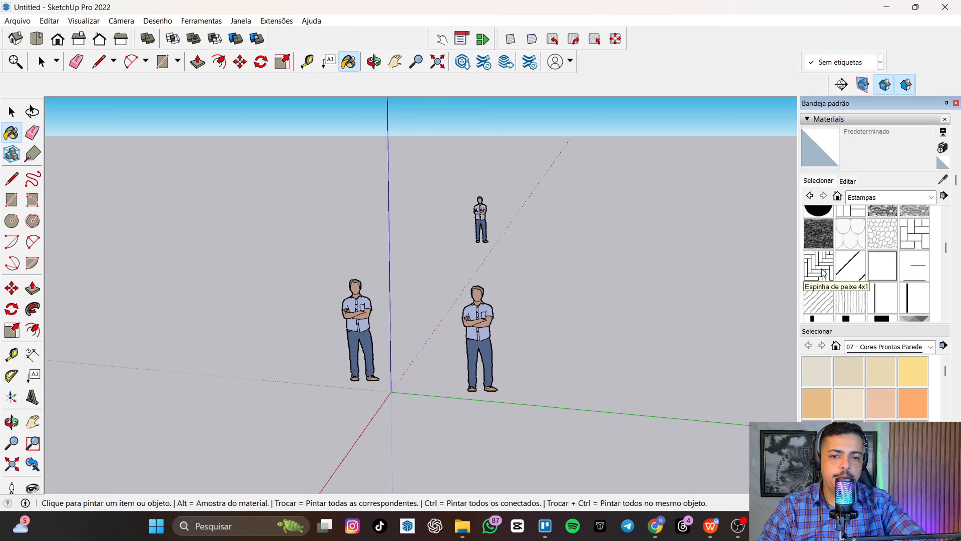
Step: View the wood textures in the Madeiras collection and the metal textures in the Metal collection
{"action": "left_click", "coordinate": [883, 201]}
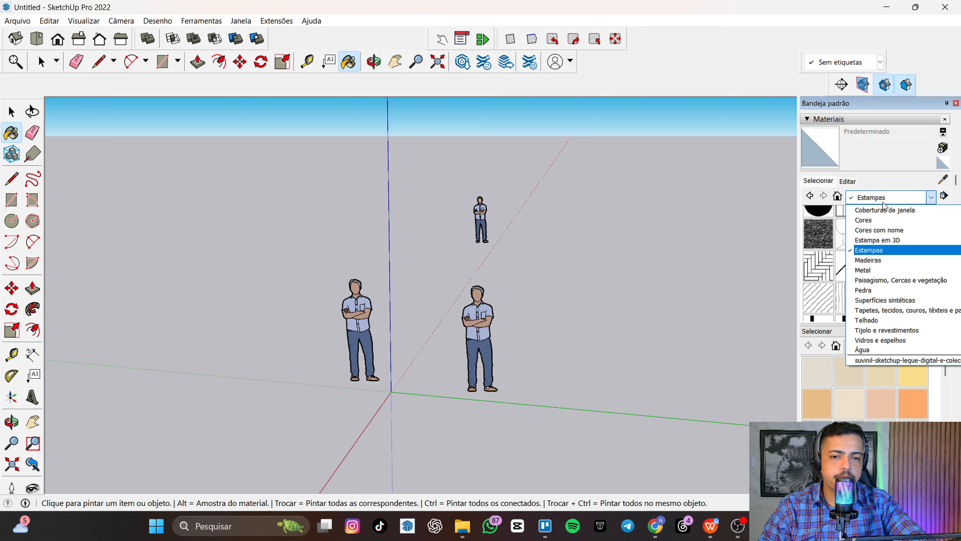
{"action": "left_click", "coordinate": [878, 261]}
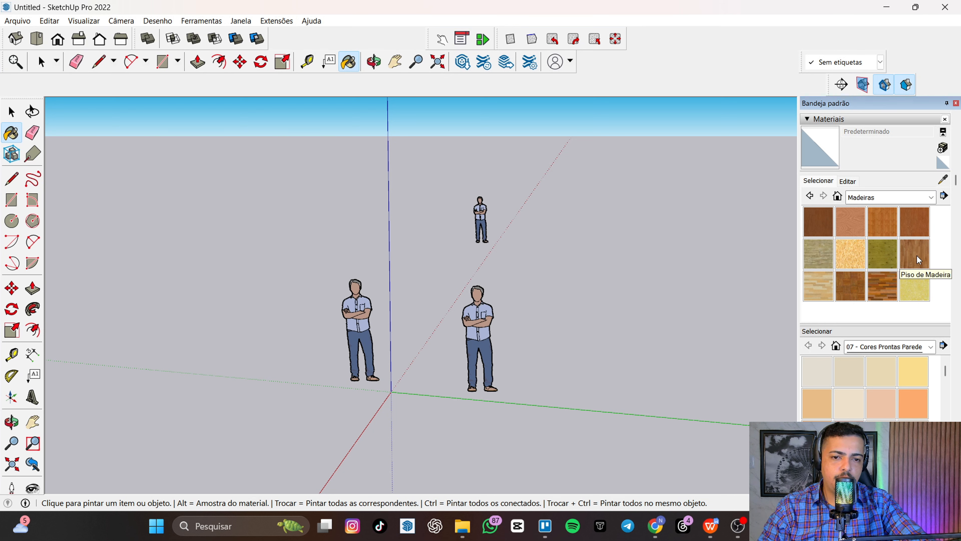
{"action": "left_click", "coordinate": [866, 198]}
{"action": "left_click", "coordinate": [890, 271]}
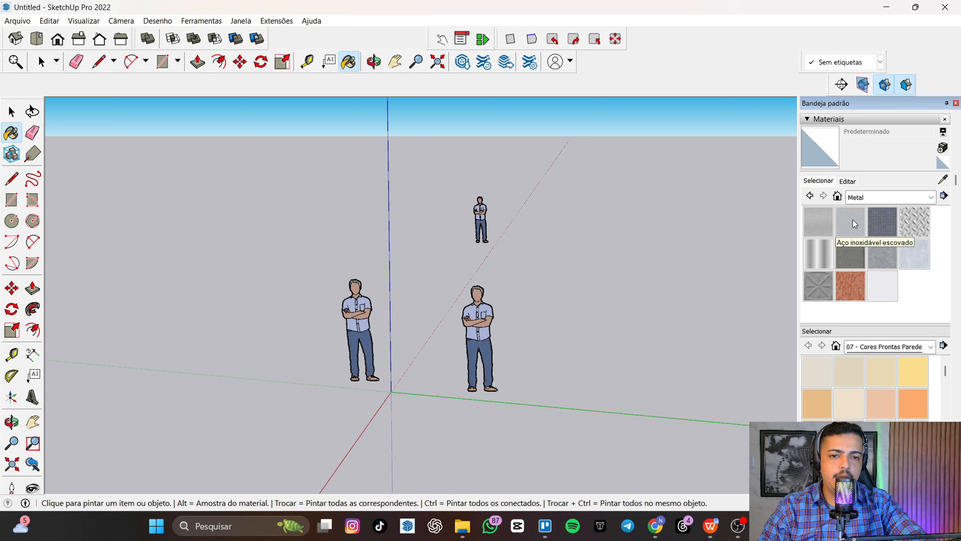
Step: Look through the fence, gravel and paving textures in the Paisagismo, Cercas e vegetação collection
{"action": "left_click", "coordinate": [870, 200]}
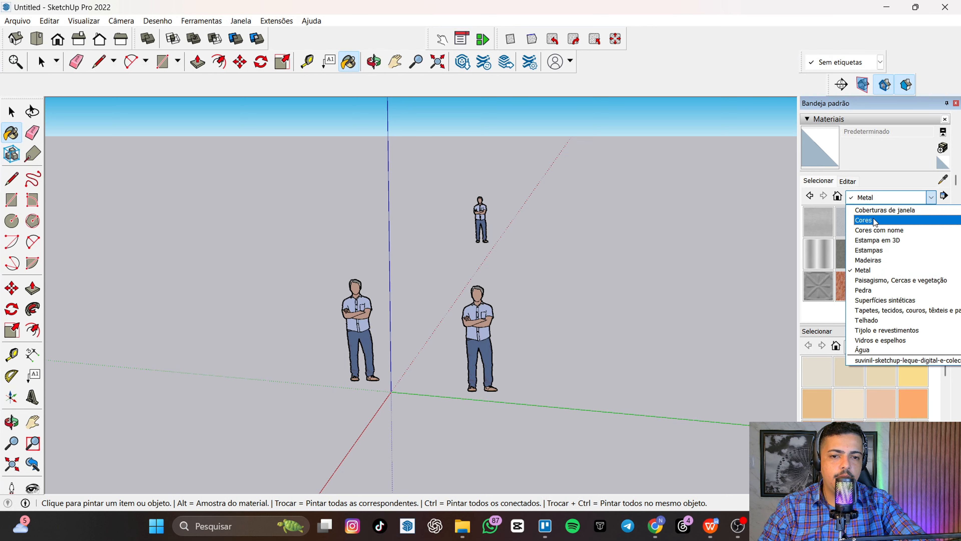
{"action": "left_click", "coordinate": [890, 281]}
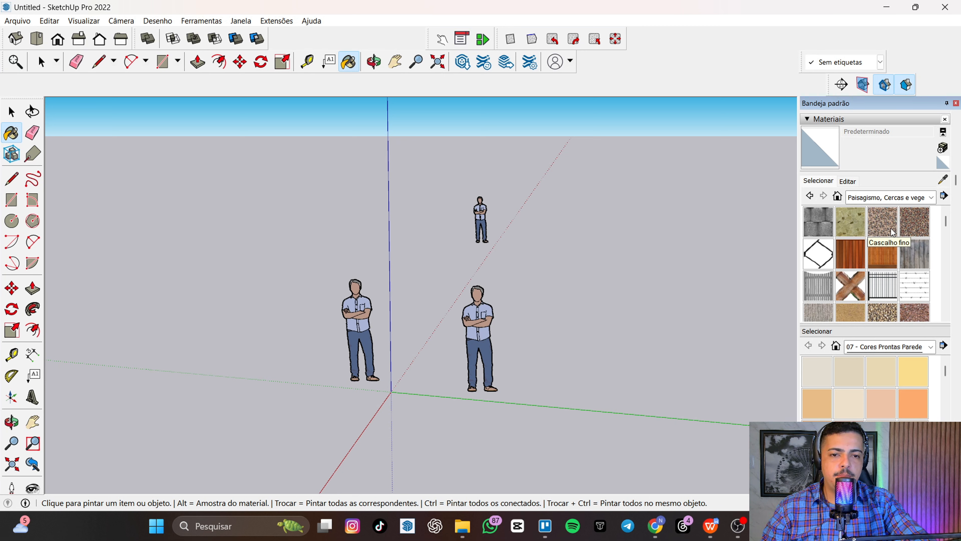
{"action": "scroll", "coordinate": [893, 231], "scroll_direction": "down", "scroll_amount": 2}
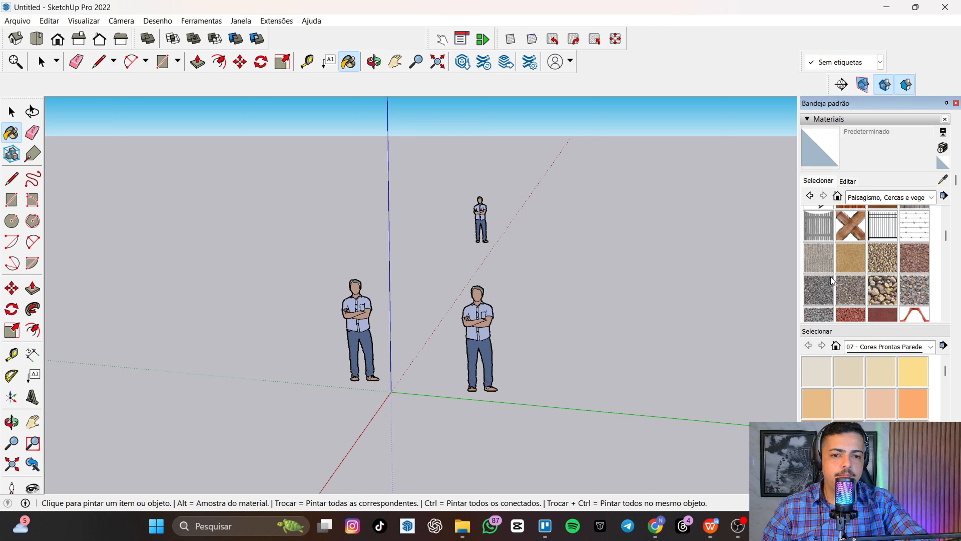
{"action": "scroll", "coordinate": [892, 302], "scroll_direction": "down", "scroll_amount": 3}
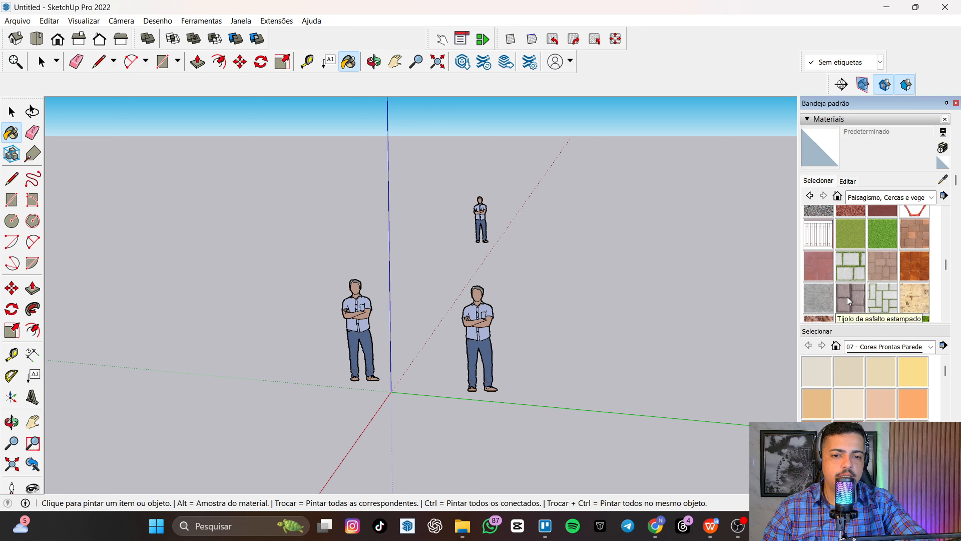
Step: View the stone textures in the Pedra material collection
{"action": "left_click", "coordinate": [886, 198]}
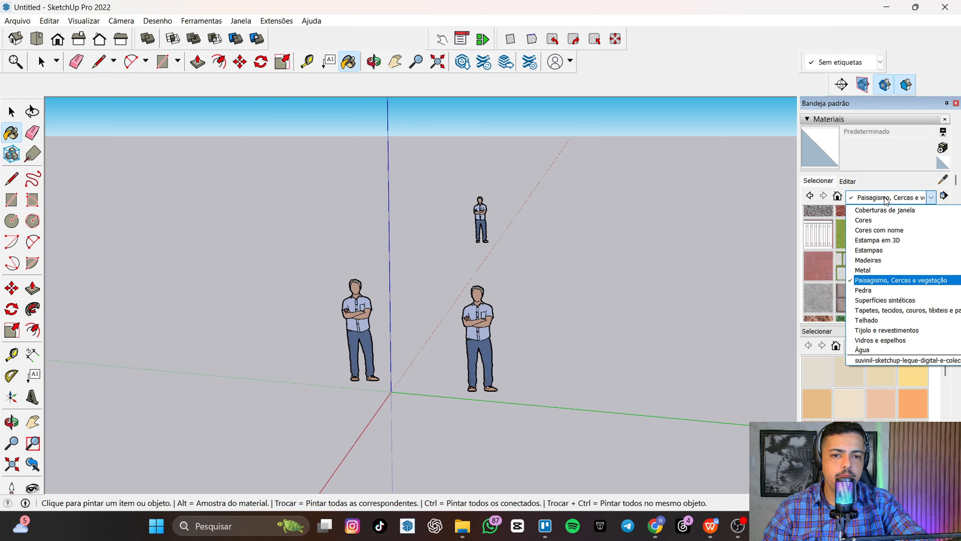
{"action": "left_click", "coordinate": [870, 291]}
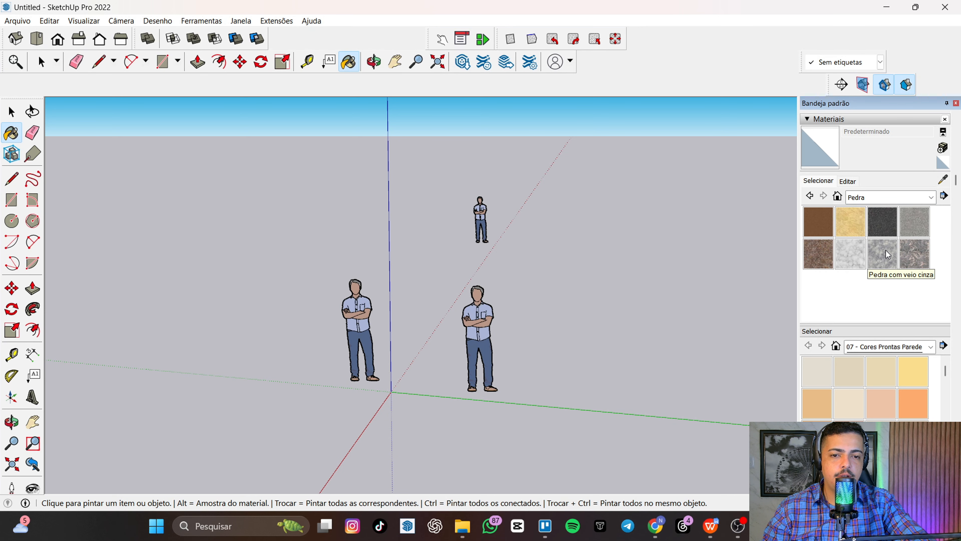
{"action": "scroll", "coordinate": [912, 222], "scroll_direction": "up", "scroll_amount": 3}
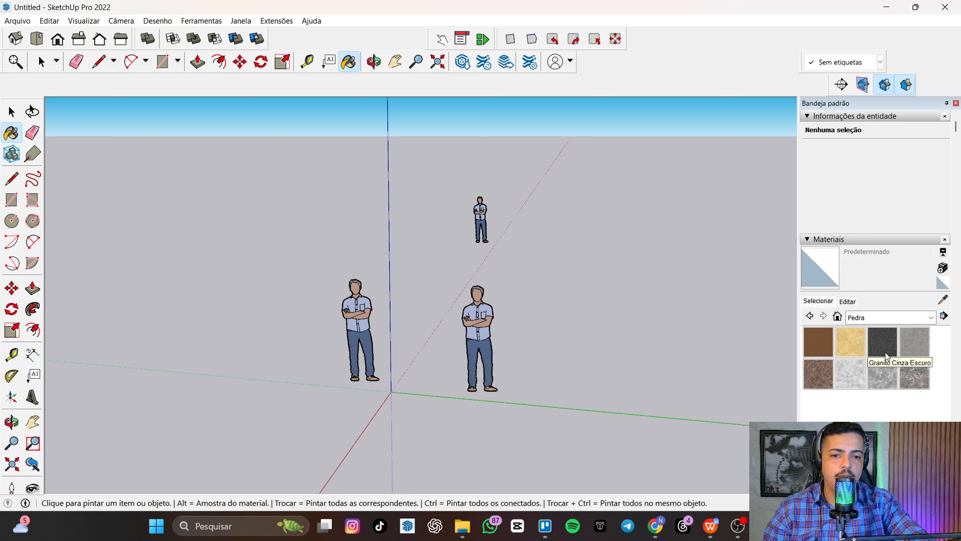
{"action": "scroll", "coordinate": [759, 363], "scroll_direction": "down", "scroll_amount": 2}
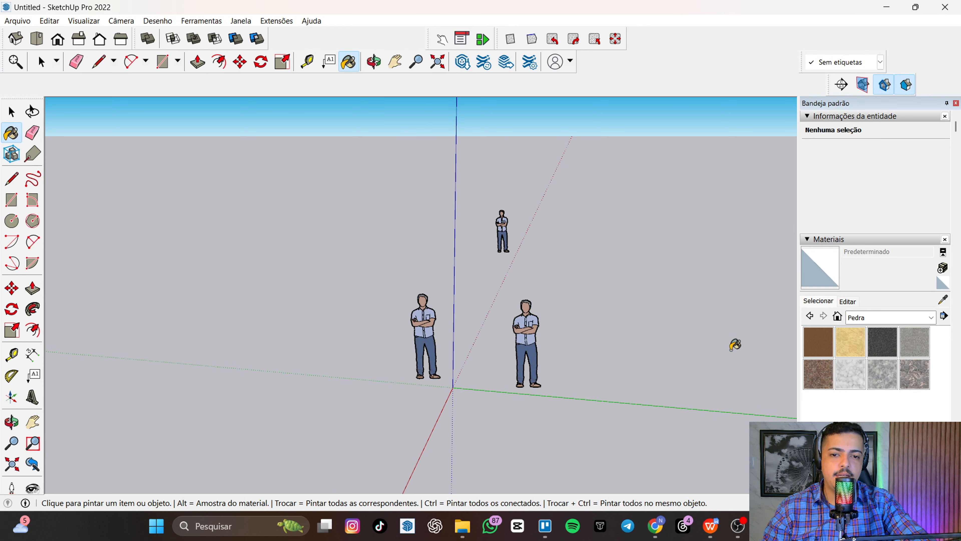
{"action": "key", "text": "h"}
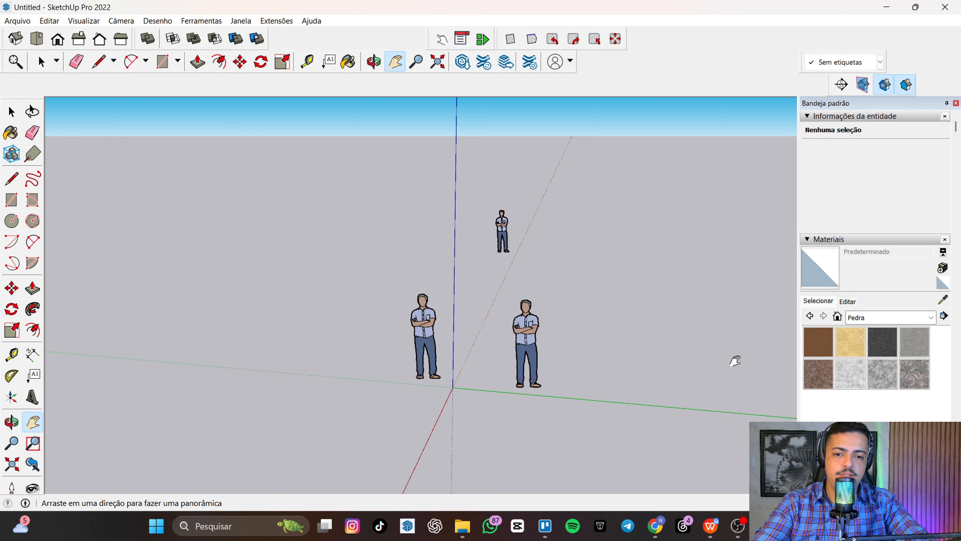
{"action": "left_click_drag", "start_coordinate": [733, 361], "coordinate": [669, 307]}
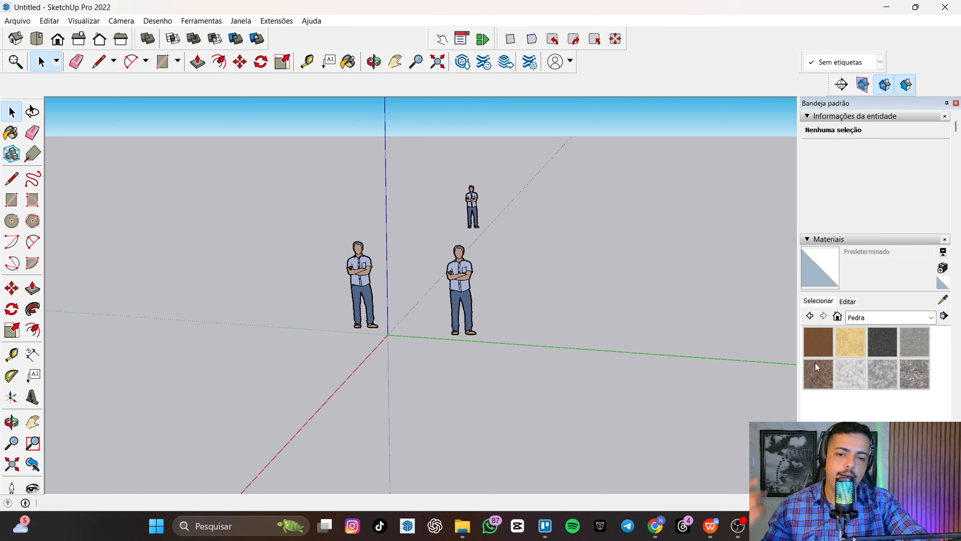
{"action": "key", "text": "o"}
{"action": "left_click_drag", "start_coordinate": [774, 343], "coordinate": [743, 314]}
{"action": "middle_click_drag", "start_coordinate": [742, 314], "coordinate": [801, 341]}
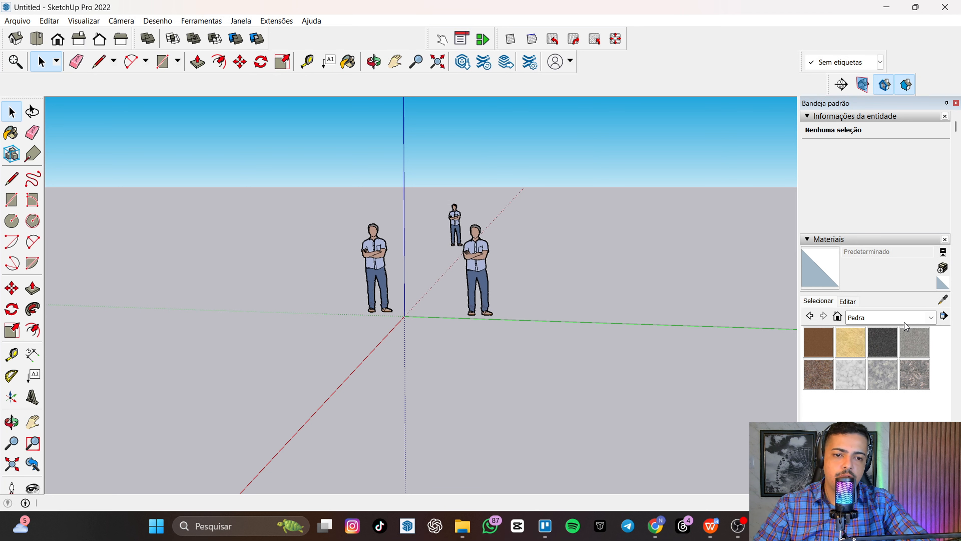
Step: View the Superfícies sintéticas collection and look through the carpet, fabric and leather textures in the Tapetes, tecidos, couros collection
{"action": "left_click", "coordinate": [901, 314]}
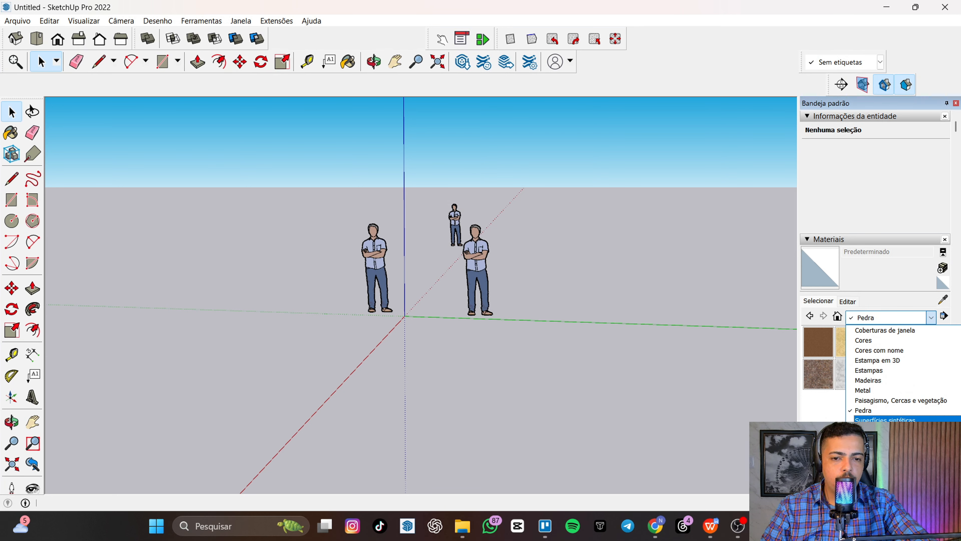
{"action": "left_click", "coordinate": [887, 375]}
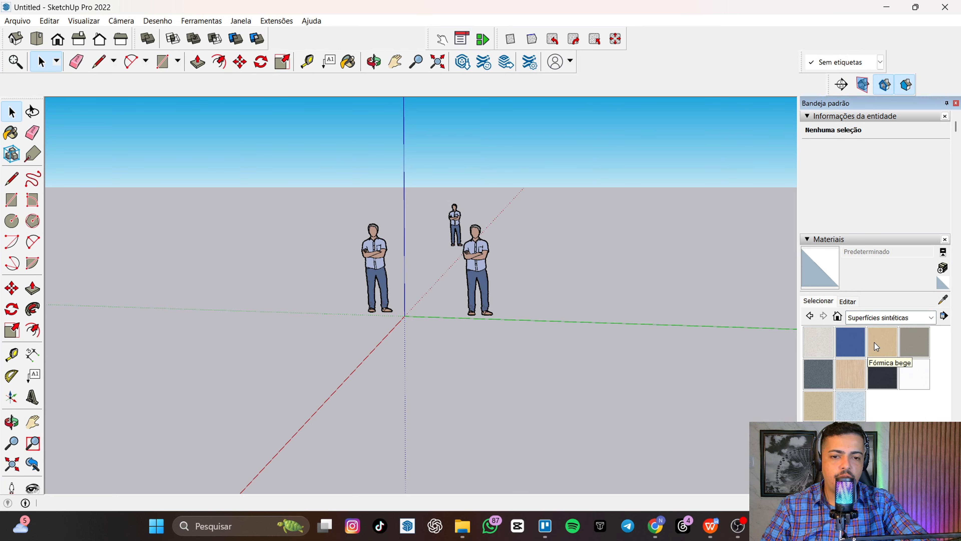
{"action": "left_click", "coordinate": [886, 317]}
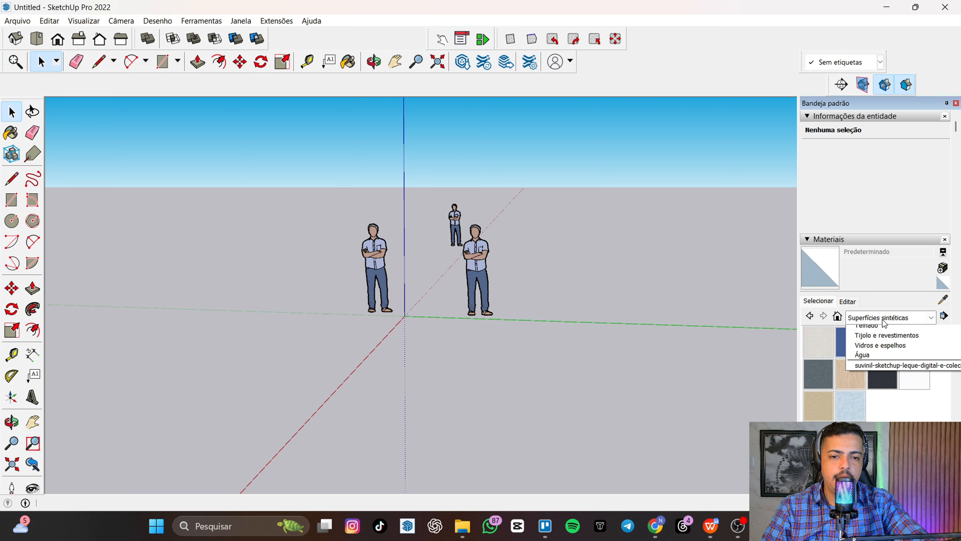
{"action": "left_click", "coordinate": [882, 430]}
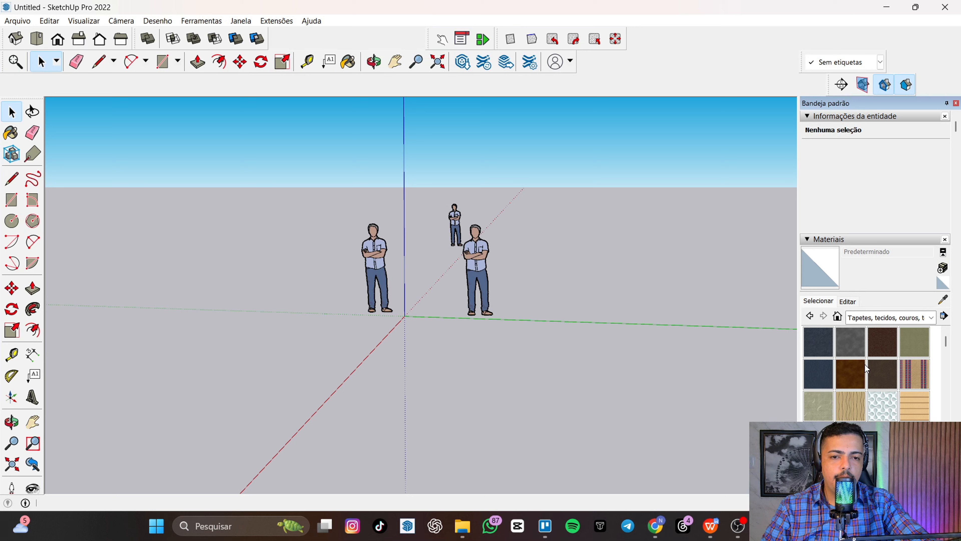
{"action": "scroll", "coordinate": [875, 379], "scroll_direction": "down", "scroll_amount": 2}
{"action": "scroll", "coordinate": [926, 364], "scroll_direction": "down", "scroll_amount": 2}
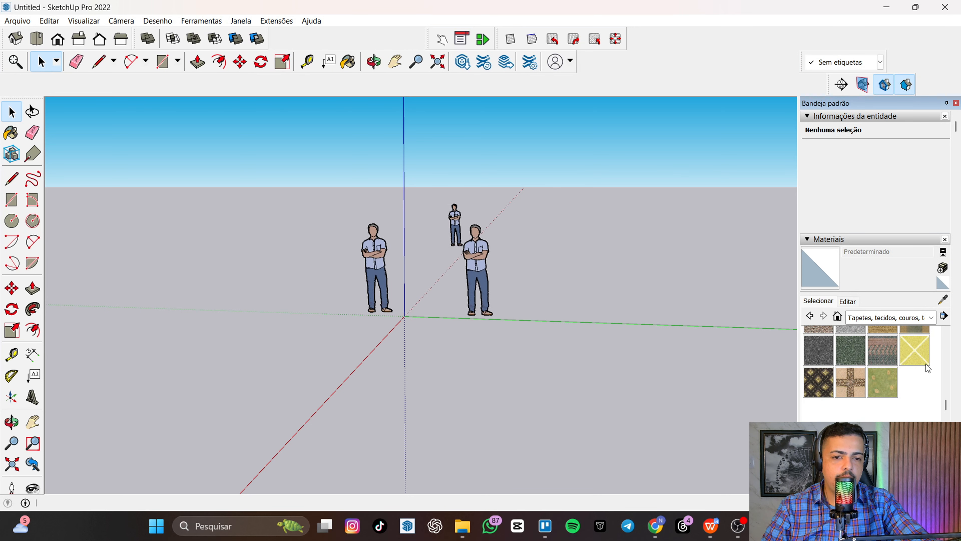
{"action": "scroll", "coordinate": [907, 396], "scroll_direction": "up", "scroll_amount": 2}
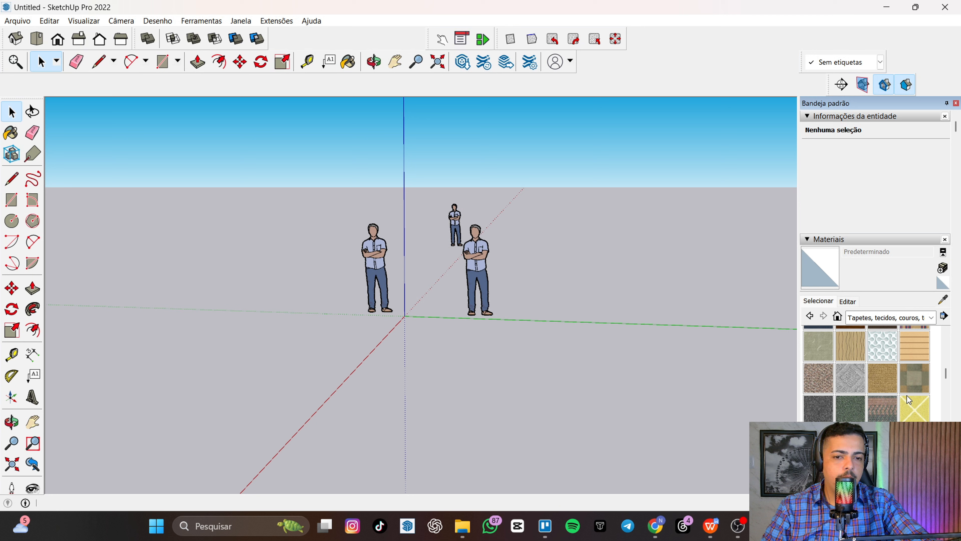
Step: Open the Telhado material collection to view its roofing textures
{"action": "left_click", "coordinate": [931, 319]}
{"action": "left_click", "coordinate": [865, 441]}
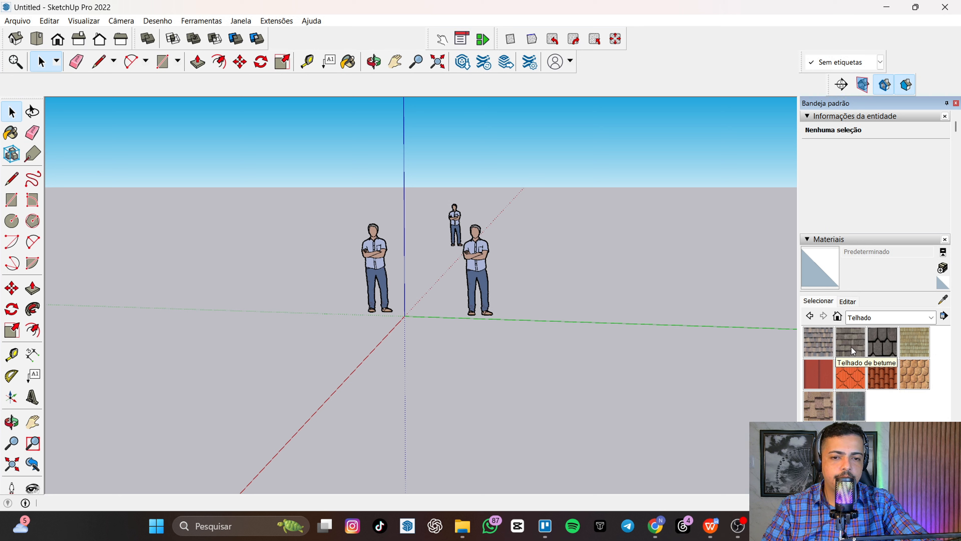
Step: Look through the brick, stone and siding textures in the Tijolo e revestimentos material collection
{"action": "left_click", "coordinate": [889, 320]}
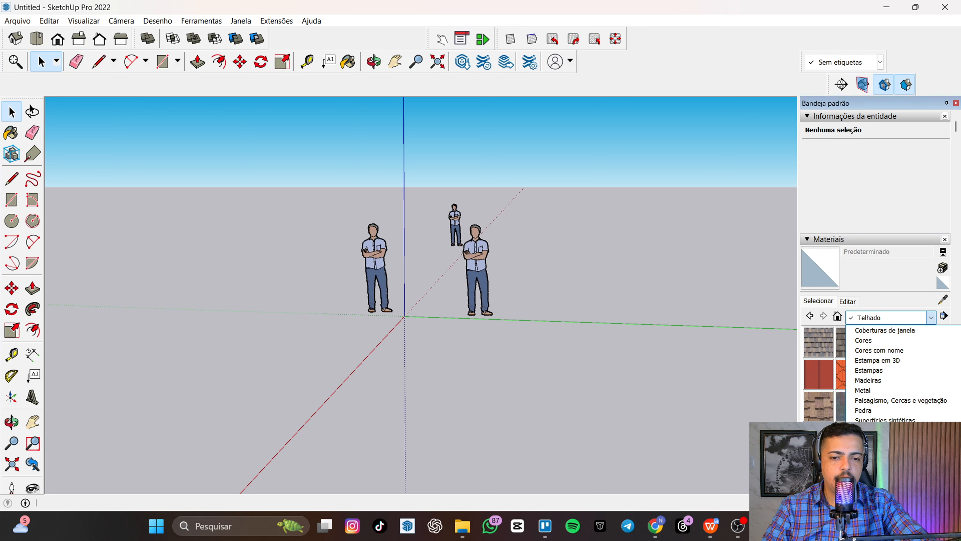
{"action": "left_click", "coordinate": [886, 442]}
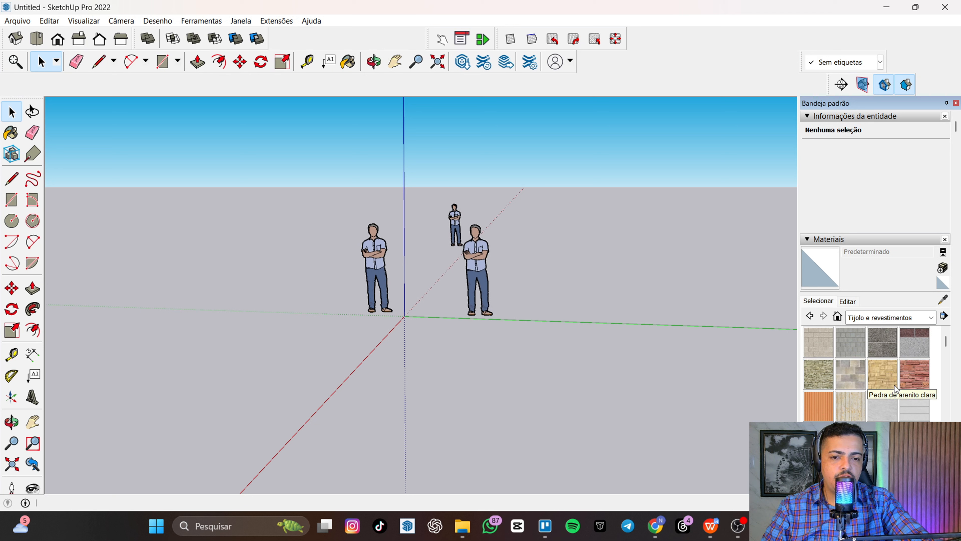
{"action": "scroll", "coordinate": [918, 382], "scroll_direction": "down", "scroll_amount": 2}
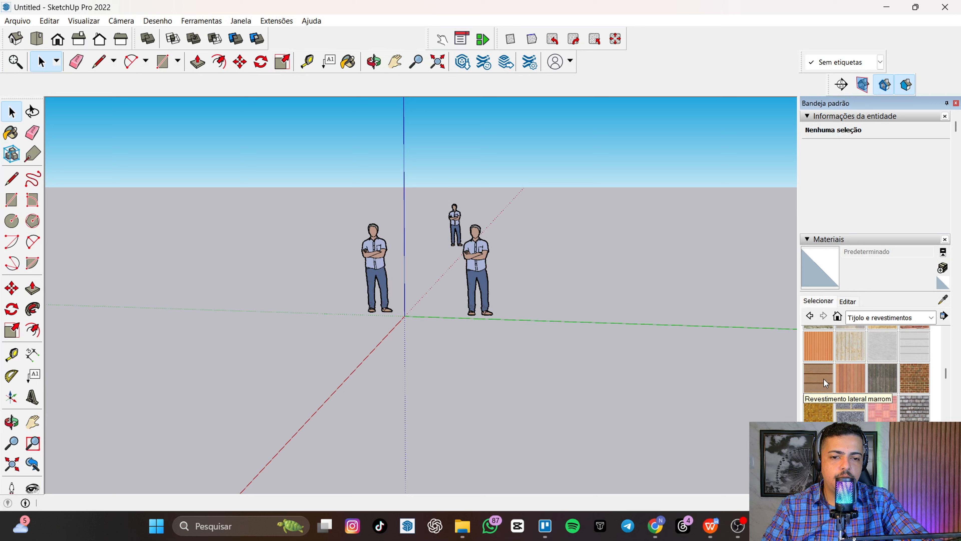
{"action": "scroll", "coordinate": [821, 403], "scroll_direction": "down", "scroll_amount": 1}
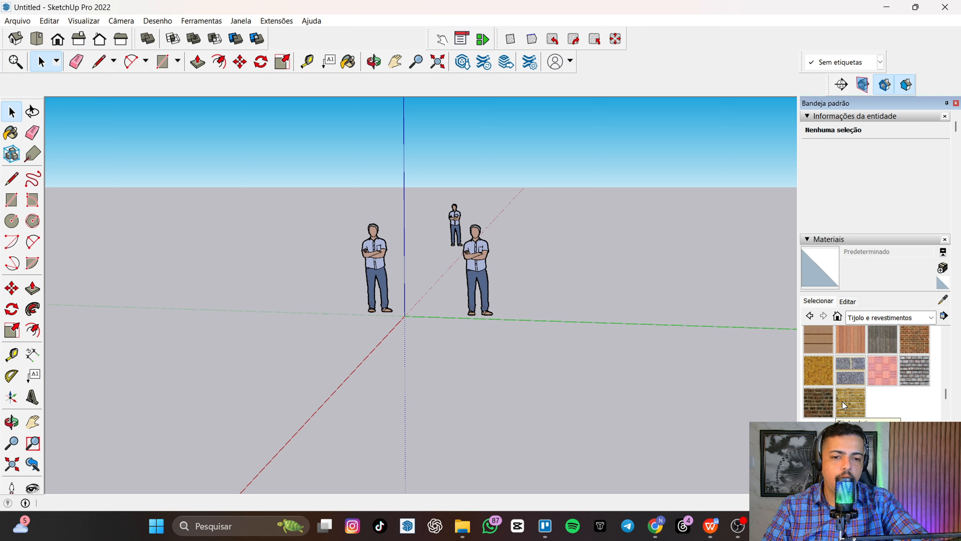
Step: View the glass and mirror materials in Vidros e espelhos and the water textures in the Água collection
{"action": "left_click", "coordinate": [871, 320]}
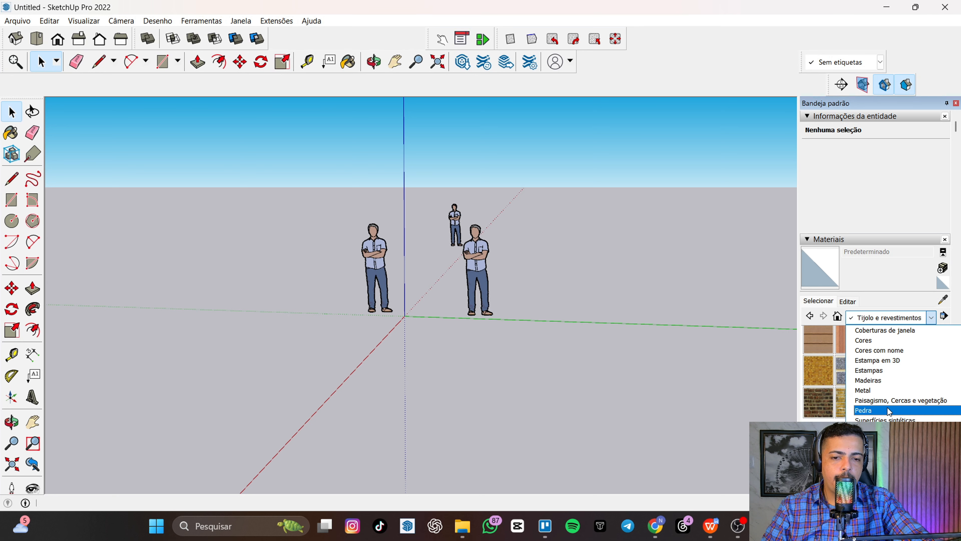
{"action": "left_click", "coordinate": [870, 431]}
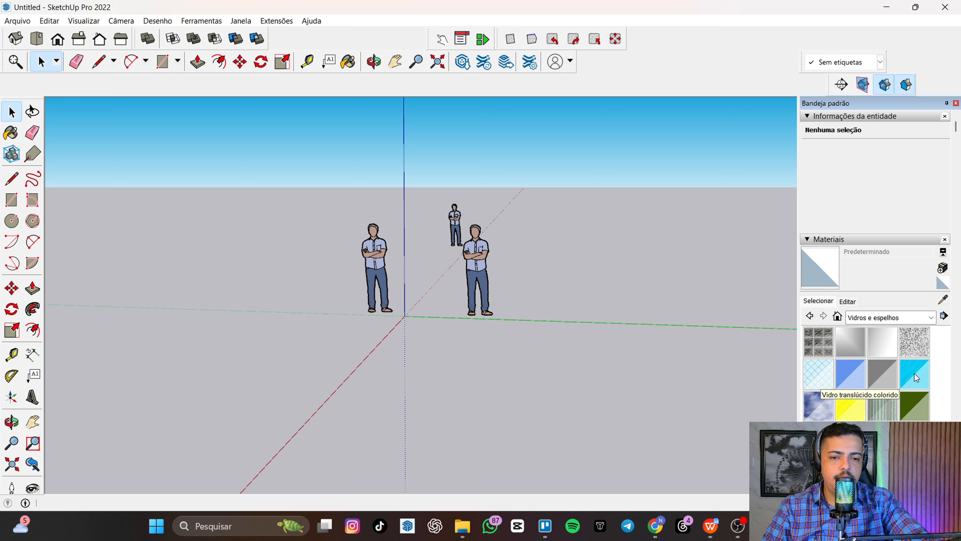
{"action": "left_click", "coordinate": [931, 318]}
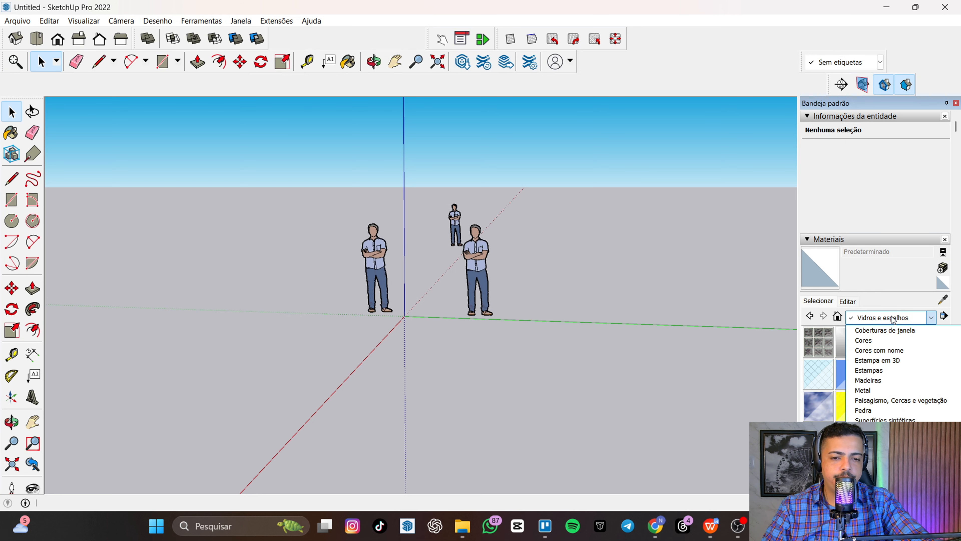
{"action": "left_click", "coordinate": [867, 460]}
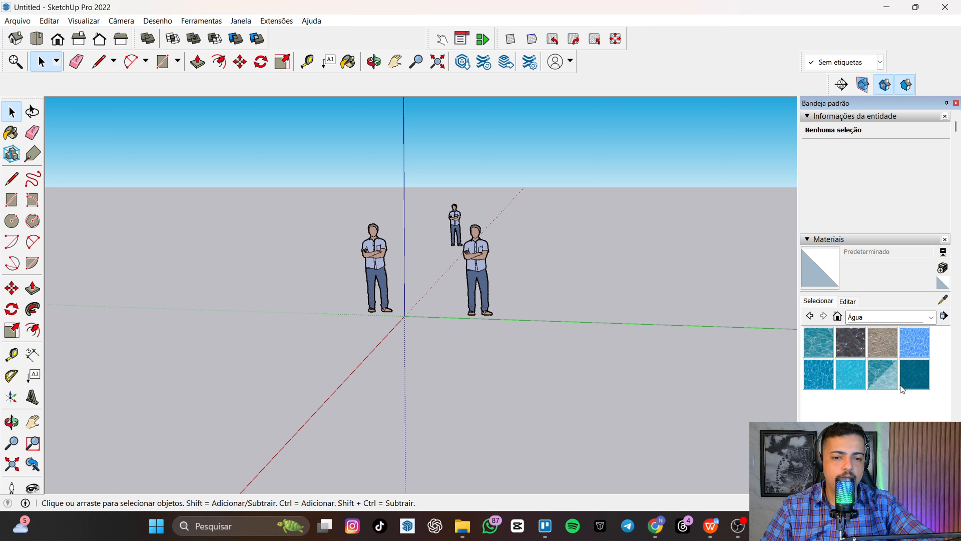
{"action": "left_click", "coordinate": [883, 318]}
{"action": "left_click", "coordinate": [884, 318]}
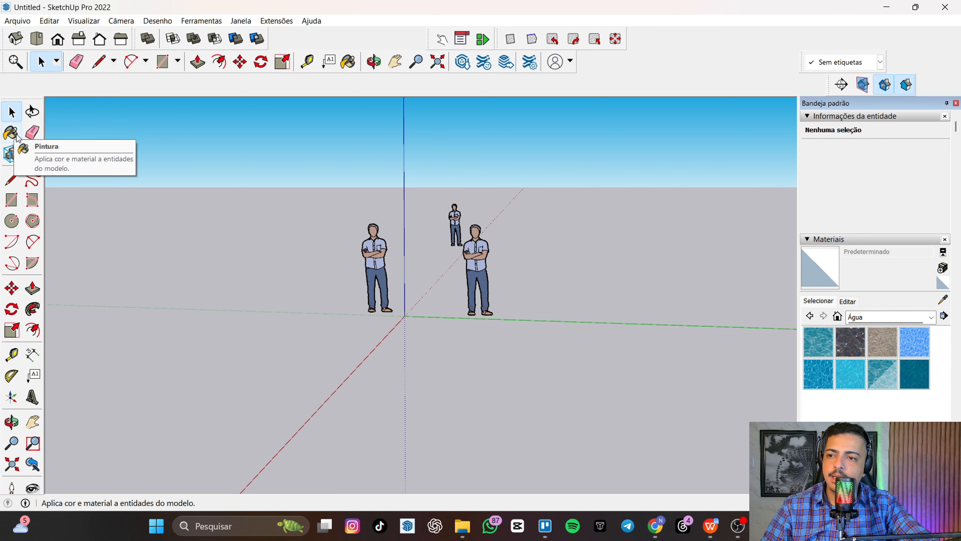
Step: Try the Eraser on the two front standing figures and undo the deletions
{"action": "left_click", "coordinate": [32, 133]}
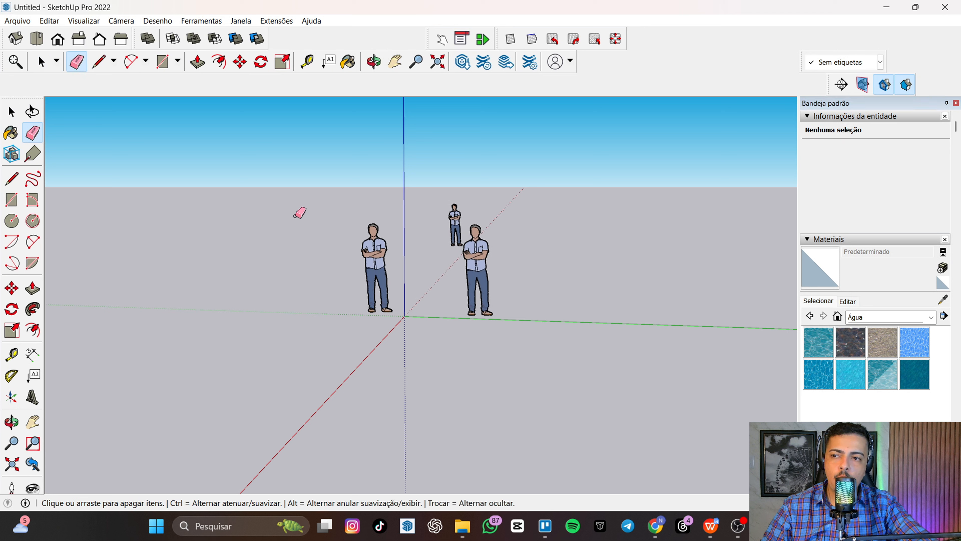
{"action": "left_click", "coordinate": [375, 246]}
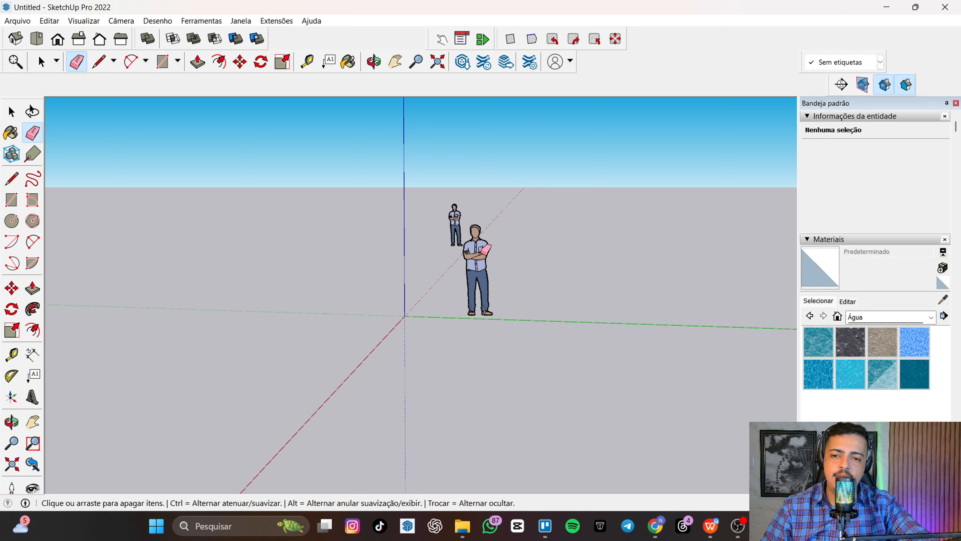
{"action": "left_click", "coordinate": [483, 251]}
{"action": "key", "text": "ctrl+z"}
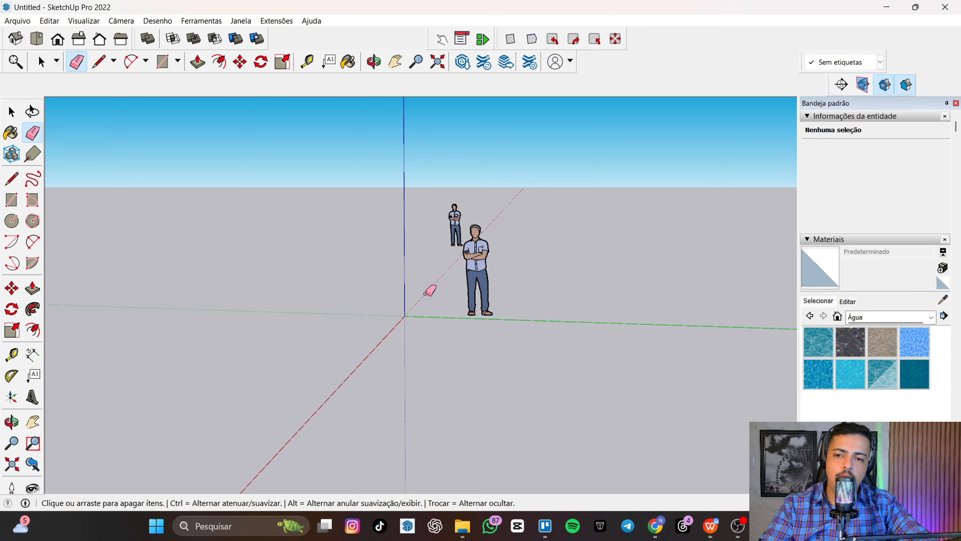
{"action": "key", "text": "ctrl+z"}
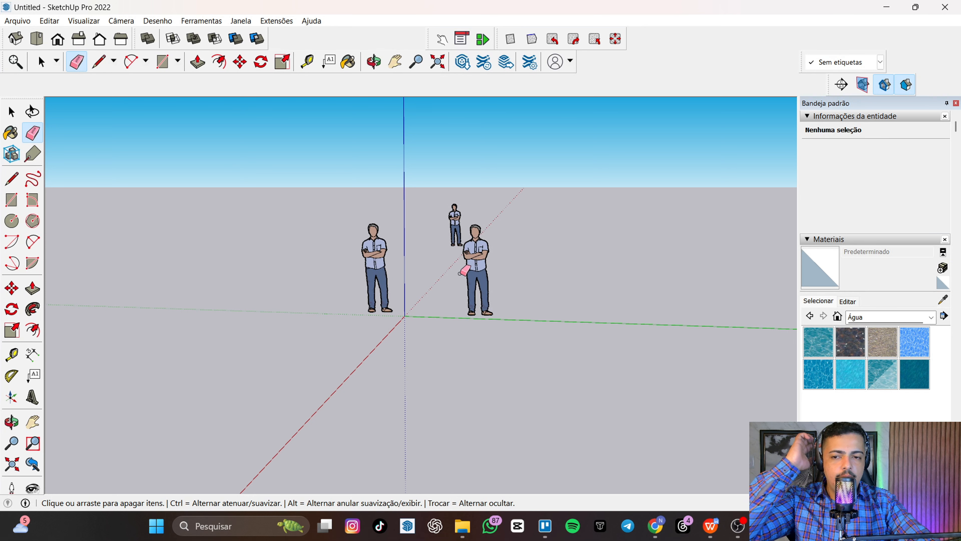
{"action": "key", "text": "space"}
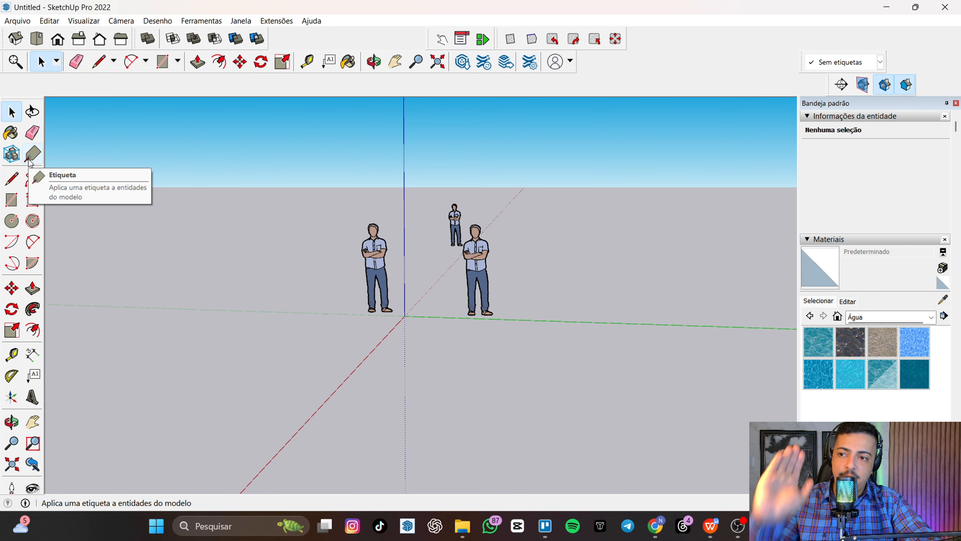
Step: Draw a zigzag of three connected straight lines across the ground in front of the figures with the Line tool
{"action": "left_click", "coordinate": [15, 183]}
{"action": "left_click", "coordinate": [261, 344]}
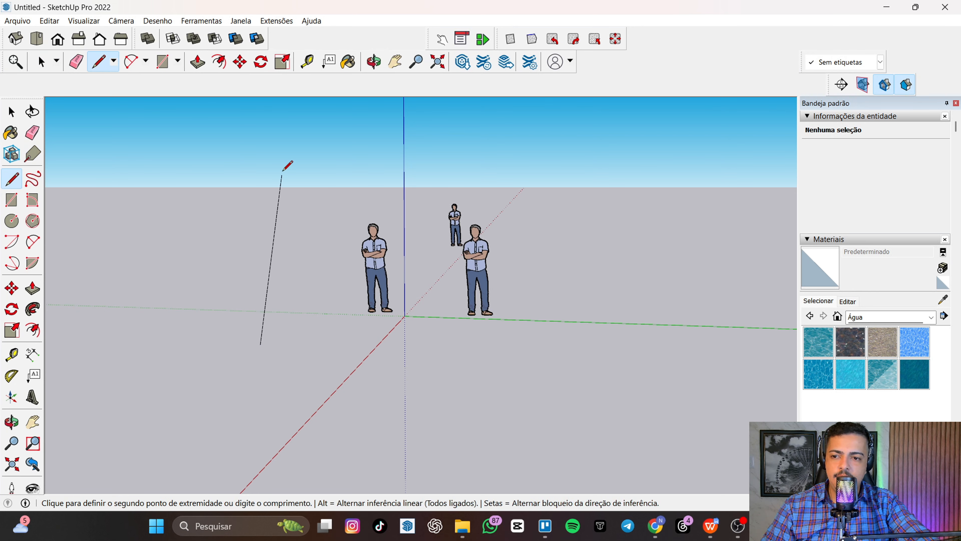
{"action": "left_click", "coordinate": [433, 374]}
{"action": "left_click", "coordinate": [208, 263]}
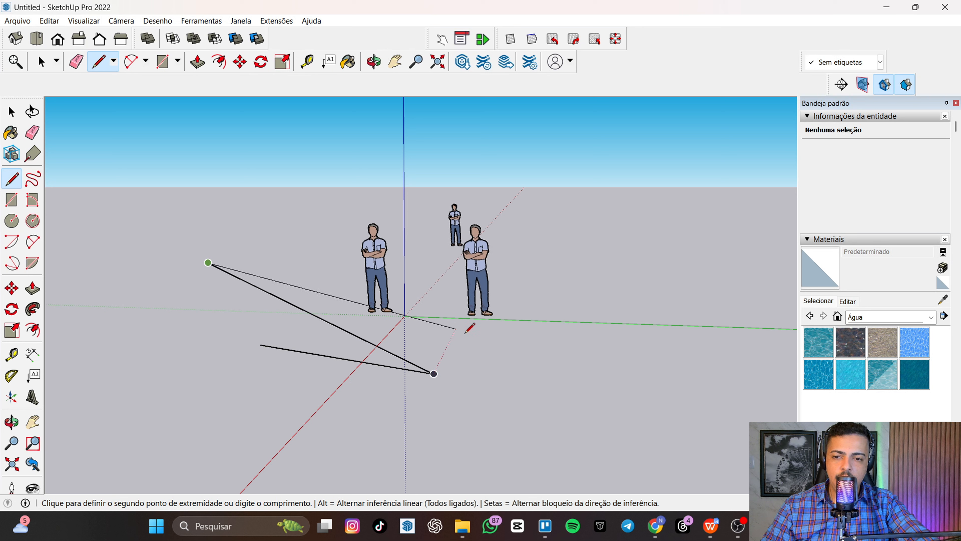
{"action": "left_click", "coordinate": [533, 337]}
{"action": "key", "text": "space"}
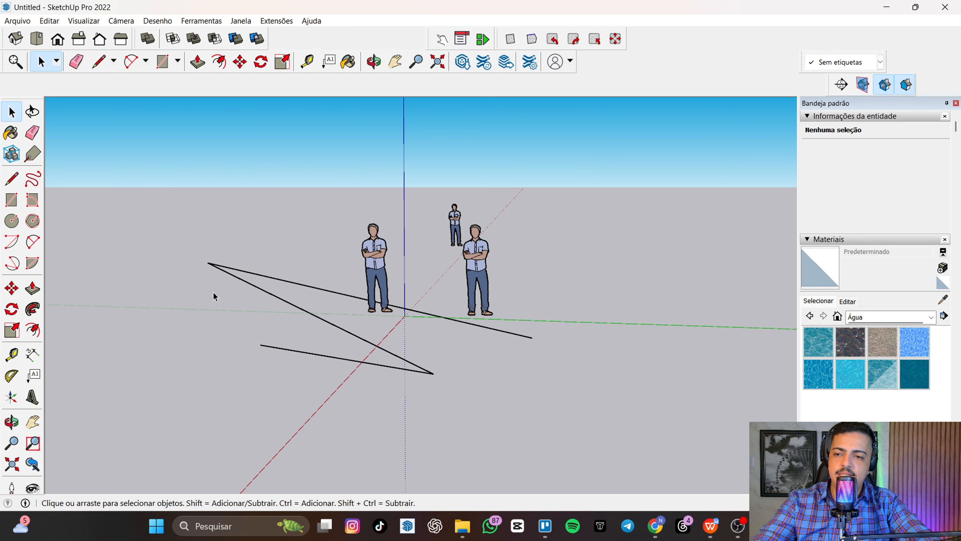
Step: Sketch several wavy freehand curves across the foreground and a looping shape beside the figures with the Freehand tool
{"action": "left_click", "coordinate": [33, 178]}
{"action": "left_click_drag", "start_coordinate": [161, 356], "coordinate": [204, 343]}
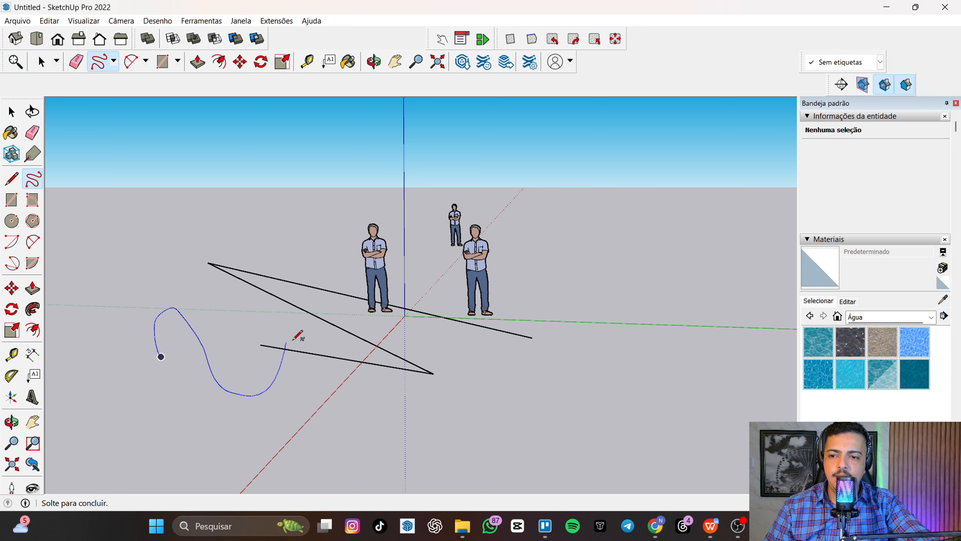
{"action": "mouse_move", "coordinate": [431, 433]}
{"action": "left_mouse_down"}
{"action": "mouse_move", "coordinate": [595, 453]}
{"action": "mouse_move", "coordinate": [729, 302]}
{"action": "mouse_move", "coordinate": [630, 246]}
{"action": "left_mouse_up"}
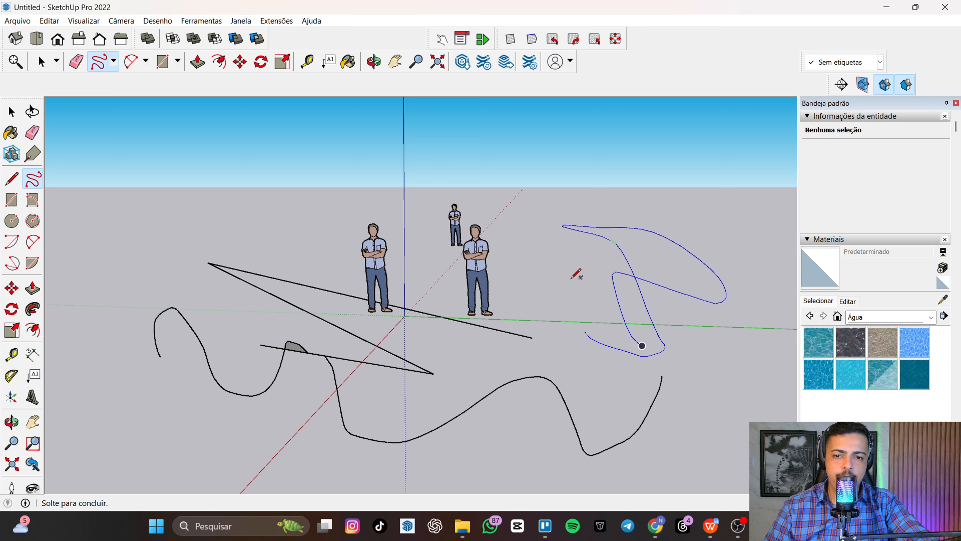
{"action": "left_click_drag", "start_coordinate": [576, 274], "coordinate": [601, 197]}
{"action": "key", "text": "space"}
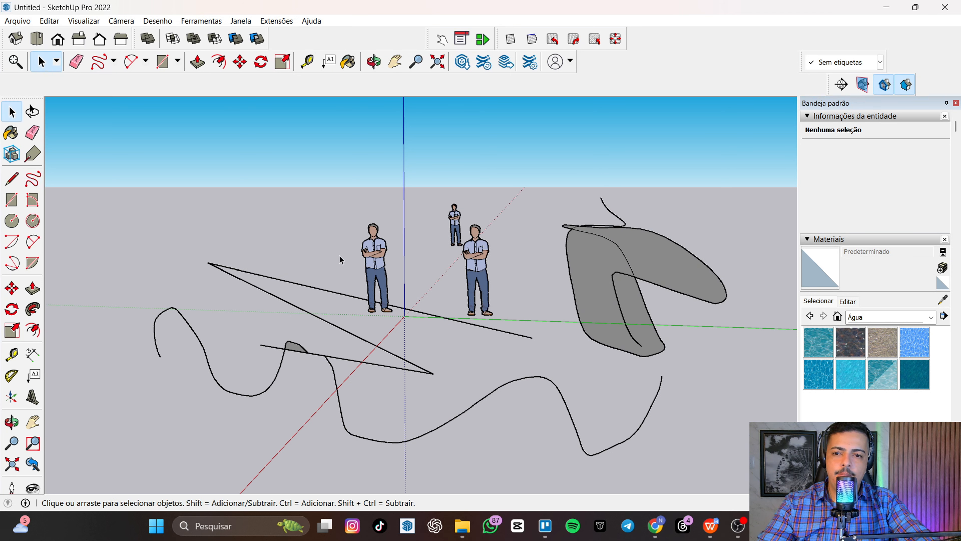
Step: Delete all the figures, lines and freehand curves from the model
{"action": "left_click_drag", "start_coordinate": [109, 155], "coordinate": [732, 466]}
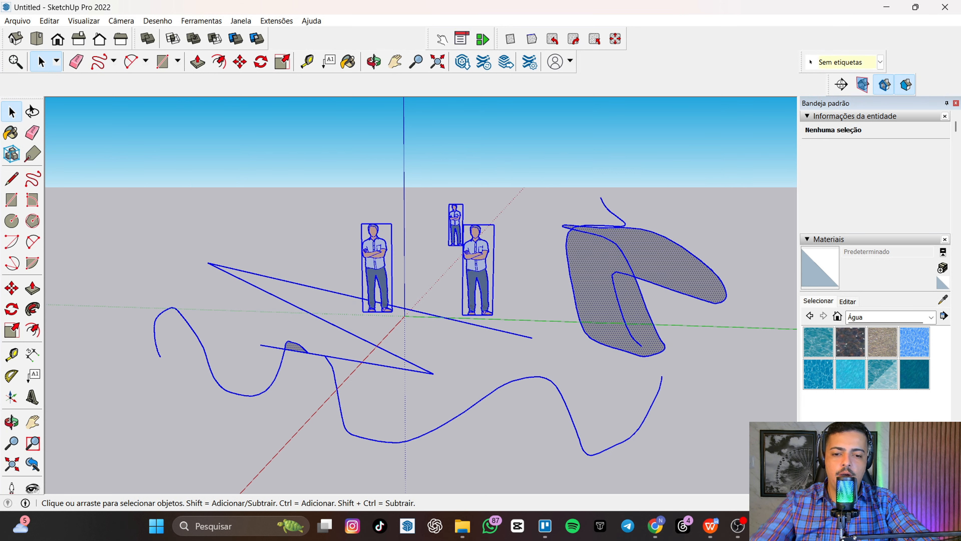
{"action": "key", "text": "Delete"}
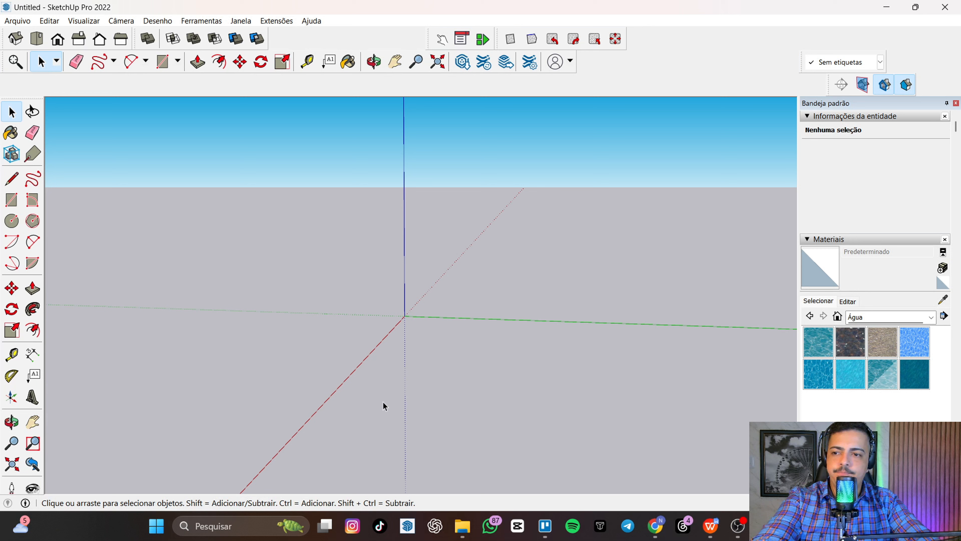
Step: Draw a circle with a radius of about 3,01 m on the ground near the origin, and delete its outline
{"action": "left_click", "coordinate": [13, 221]}
{"action": "left_click", "coordinate": [445, 358]}
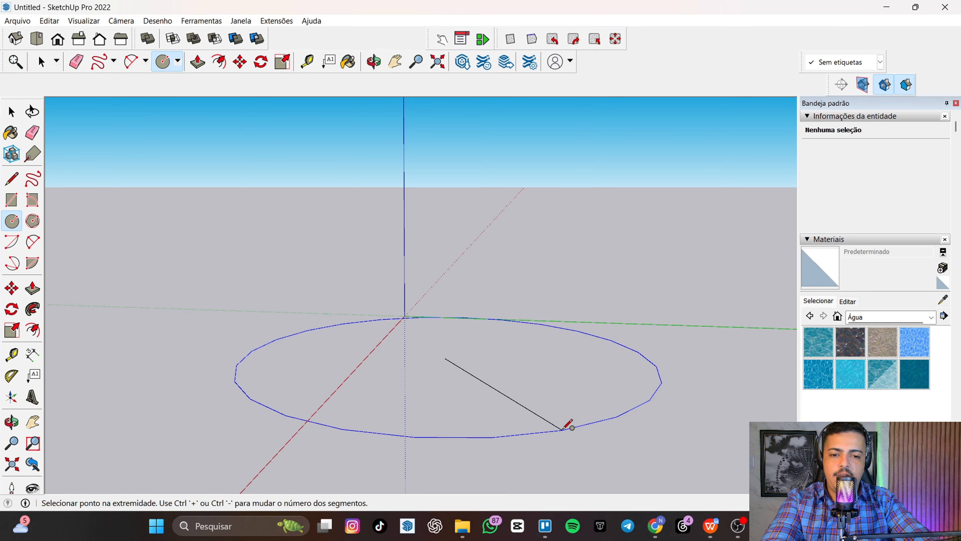
{"action": "left_click", "coordinate": [572, 428]}
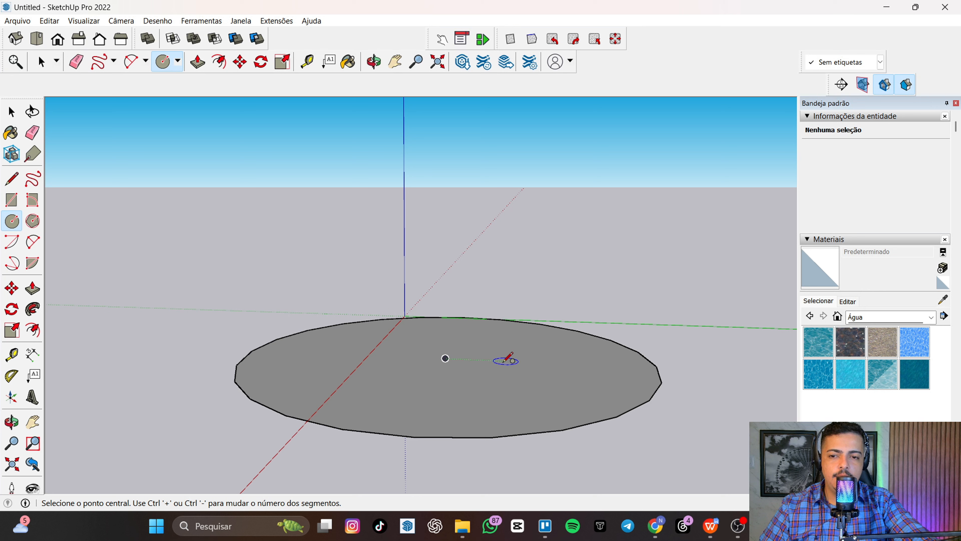
{"action": "key", "text": "space"}
{"action": "left_click", "coordinate": [482, 438]}
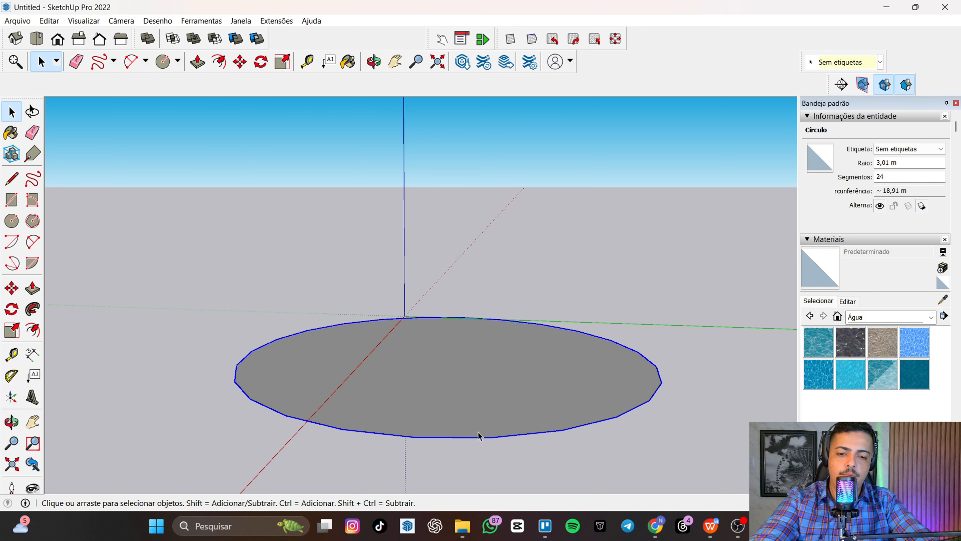
{"action": "key", "text": "Delete"}
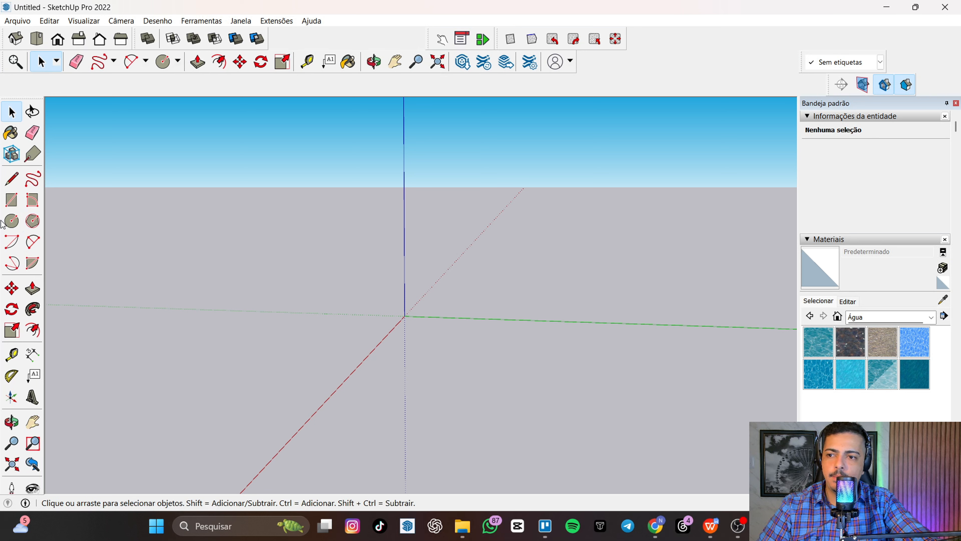
Step: Draw a smaller circle with an area of about 0,78 m² on the ground near the origin
{"action": "left_click", "coordinate": [11, 221]}
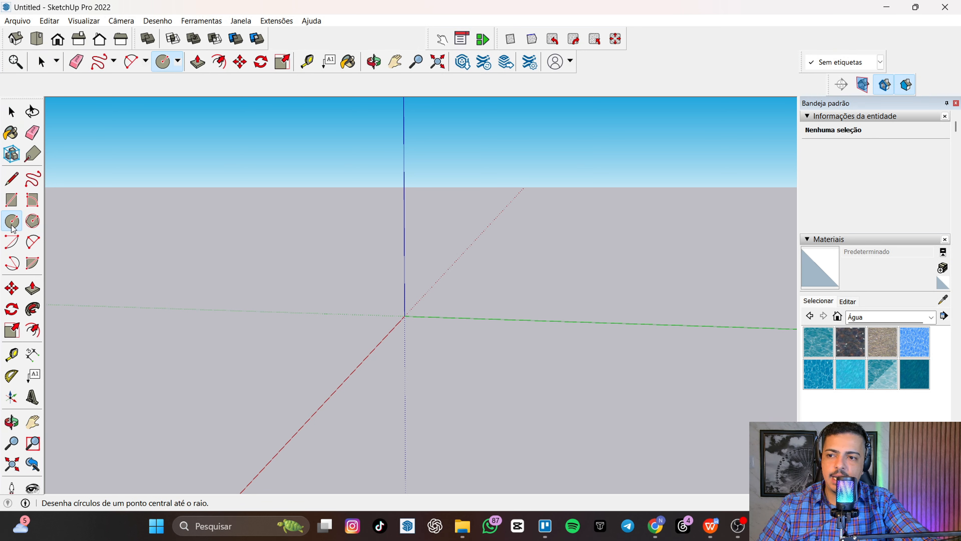
{"action": "left_click", "coordinate": [340, 344]}
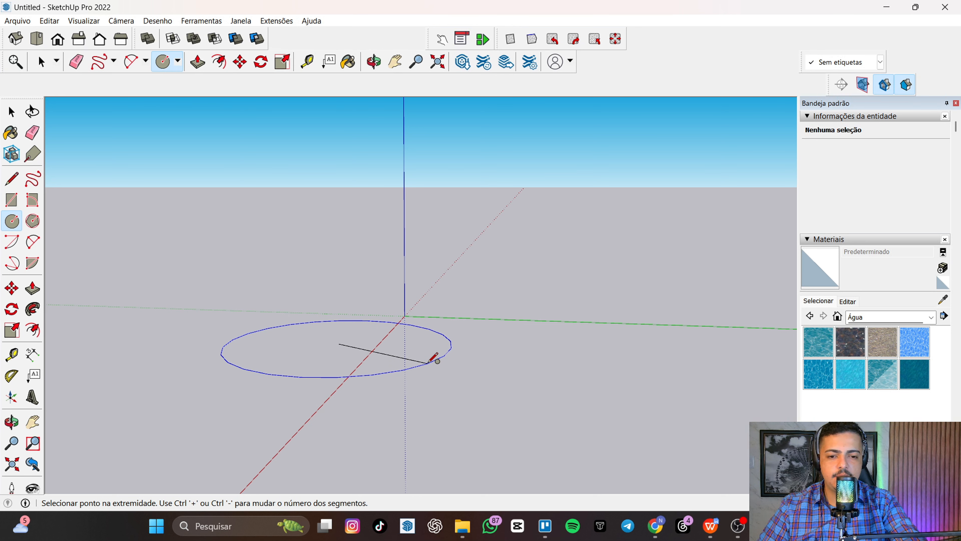
{"action": "key", "text": "Return"}
Step: Examine the small circle's segmented outline from above and select its face to view the entity information
{"action": "scroll", "coordinate": [390, 358], "scroll_direction": "up", "scroll_amount": 8}
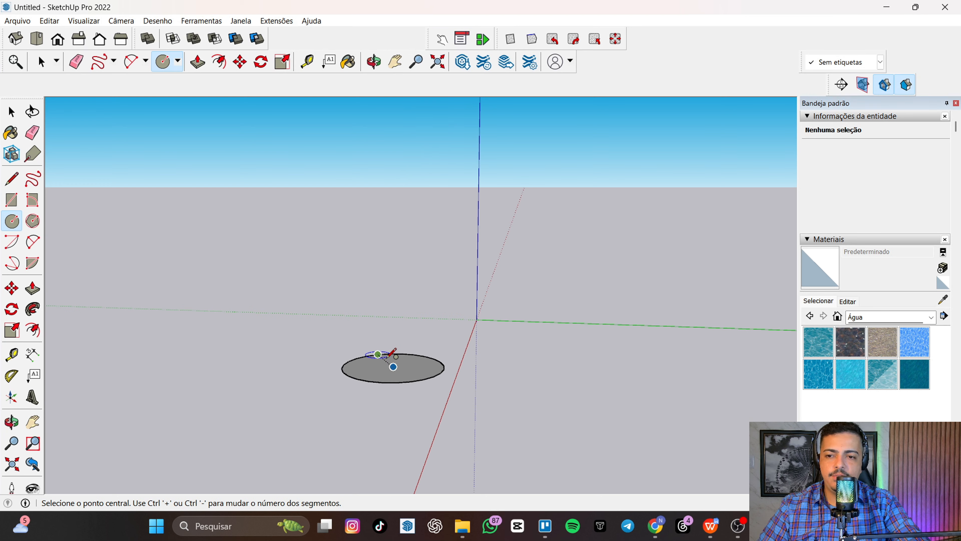
{"action": "middle_click_drag", "start_coordinate": [347, 348], "coordinate": [476, 488]}
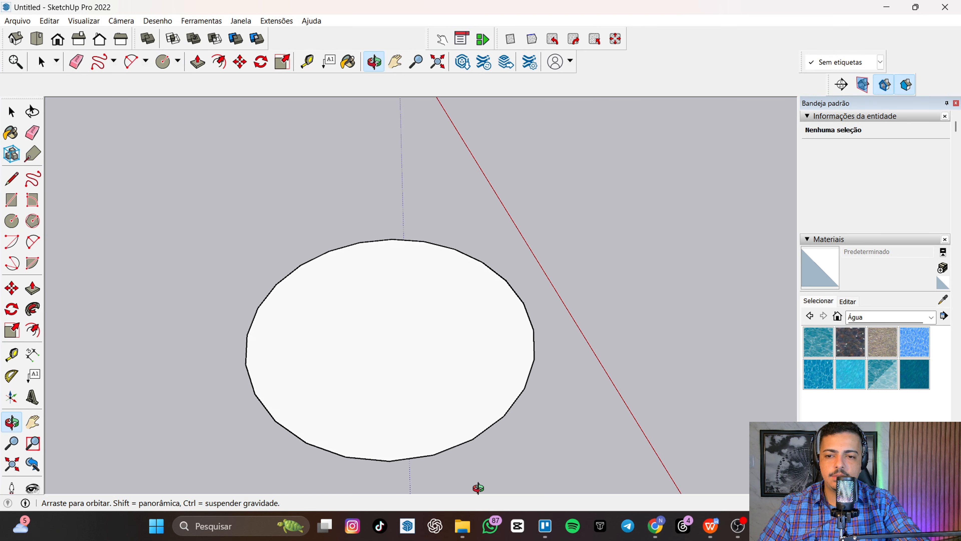
{"action": "scroll", "coordinate": [517, 436], "scroll_direction": "up", "scroll_amount": 5}
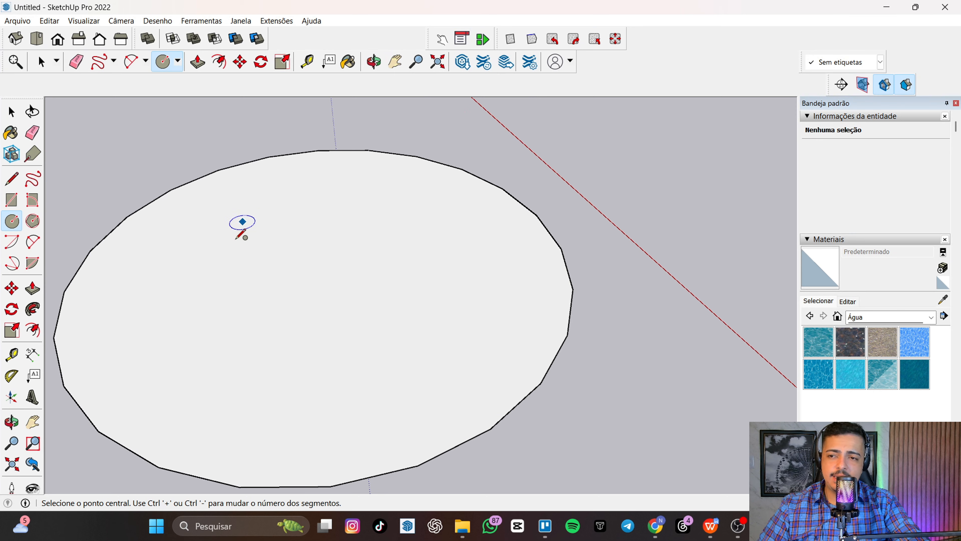
{"action": "scroll", "coordinate": [241, 234], "scroll_direction": "down", "scroll_amount": 5}
{"action": "middle_click_drag", "start_coordinate": [393, 290], "coordinate": [261, 427]}
{"action": "scroll", "coordinate": [215, 186], "scroll_direction": "down", "scroll_amount": 2}
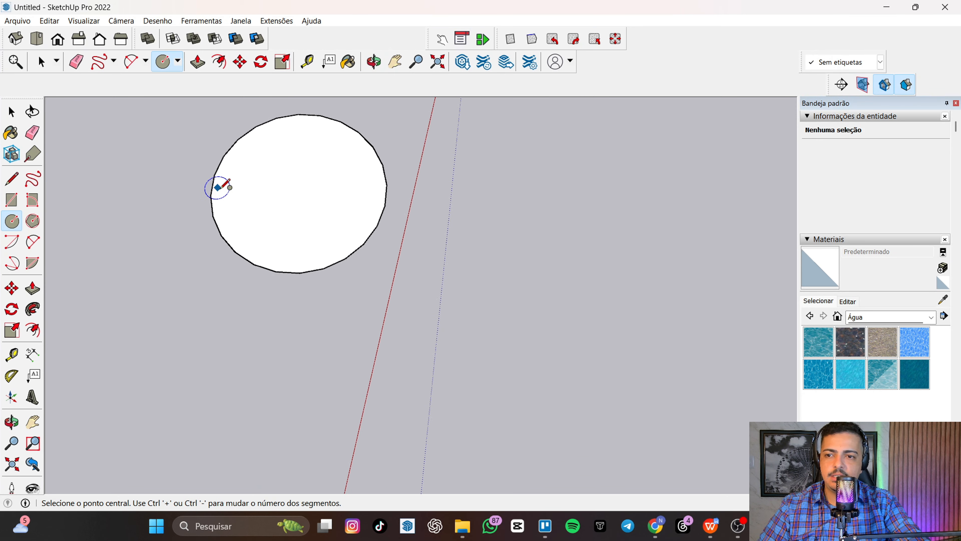
{"action": "scroll", "coordinate": [238, 114], "scroll_direction": "up", "scroll_amount": 3}
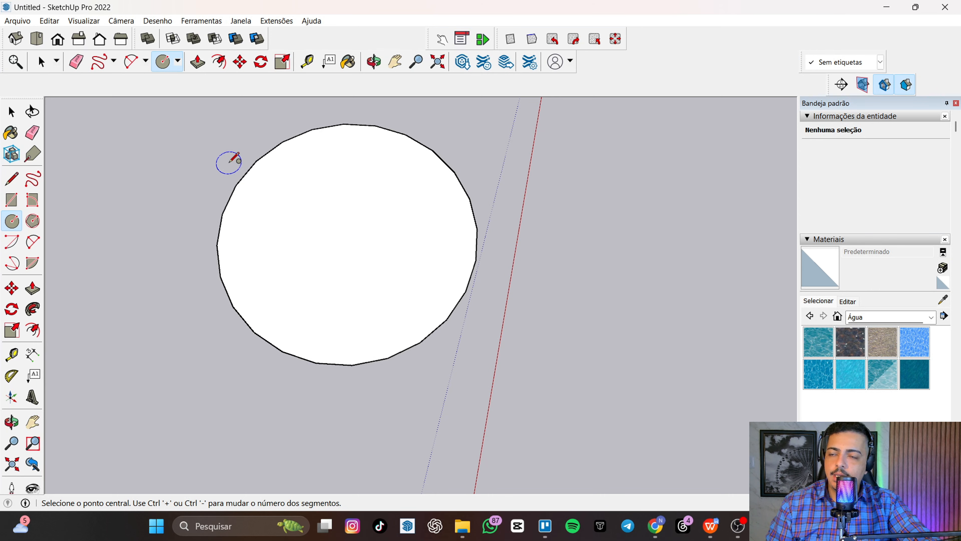
{"action": "key", "text": "space"}
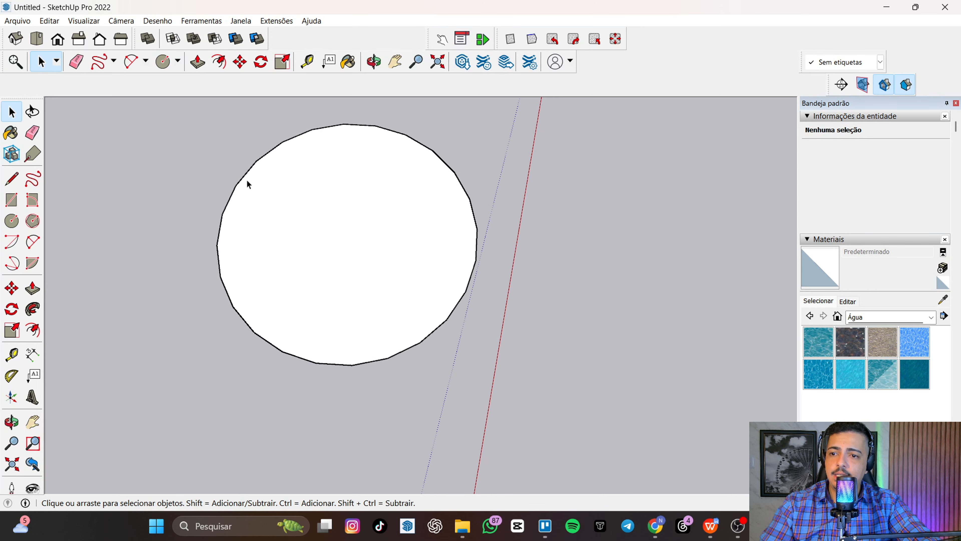
{"action": "left_click", "coordinate": [247, 180]}
{"action": "scroll", "coordinate": [192, 148], "scroll_direction": "down", "scroll_amount": 3}
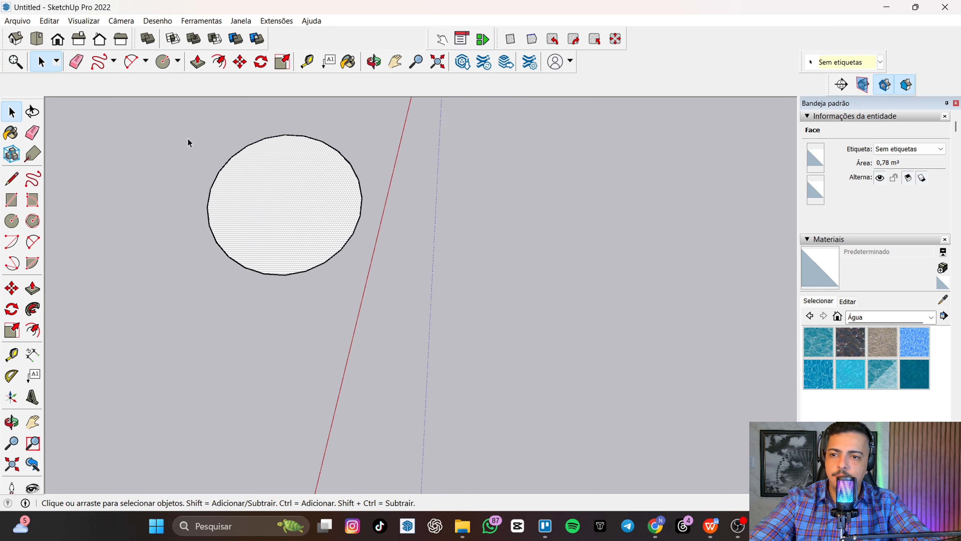
Step: Delete the circle and draw a six-sided polygon with an area of about 0,11 m² on the ground
{"action": "left_click_drag", "start_coordinate": [171, 120], "coordinate": [419, 328]}
{"action": "key", "text": "Delete"}
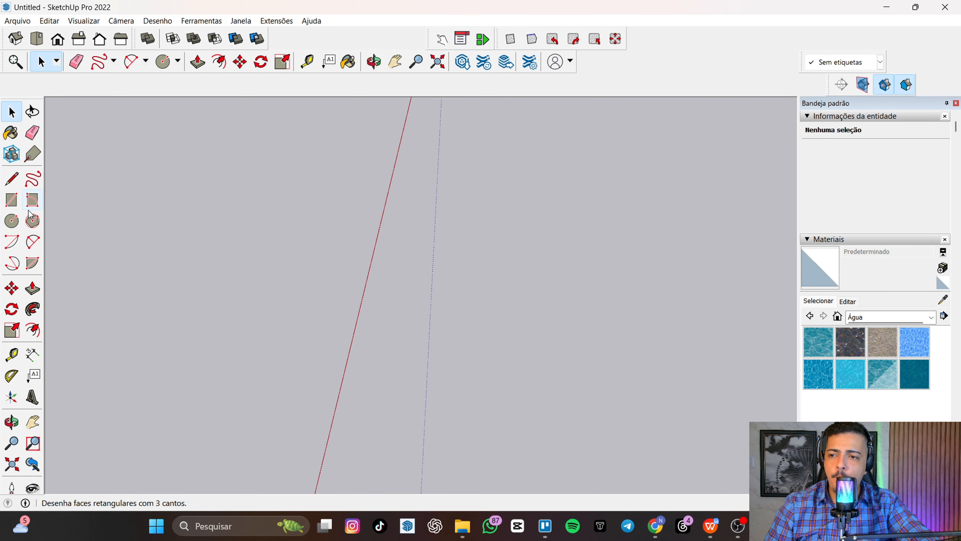
{"action": "left_click", "coordinate": [33, 220]}
{"action": "left_click", "coordinate": [242, 201]}
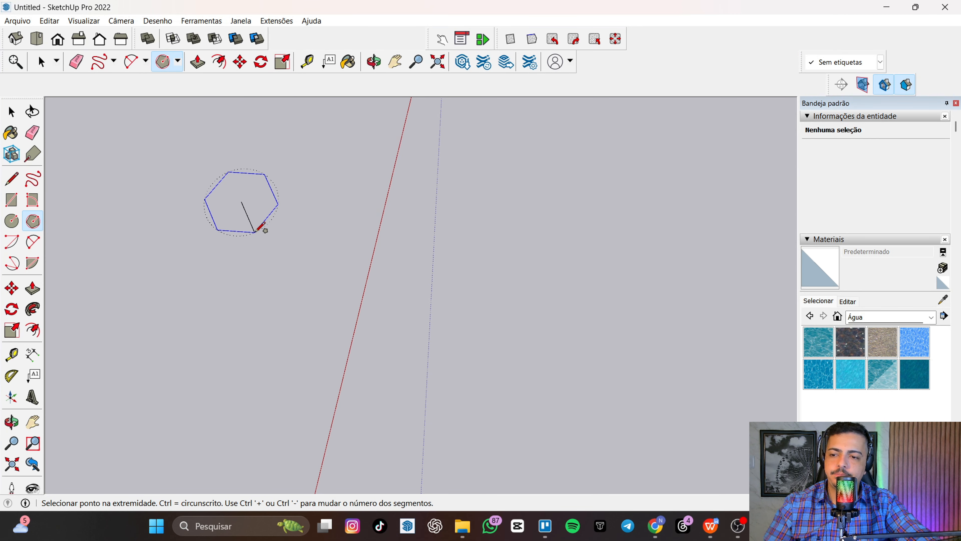
{"action": "left_click", "coordinate": [242, 229]}
{"action": "key", "text": "space"}
{"action": "left_click_drag", "start_coordinate": [181, 164], "coordinate": [309, 291]}
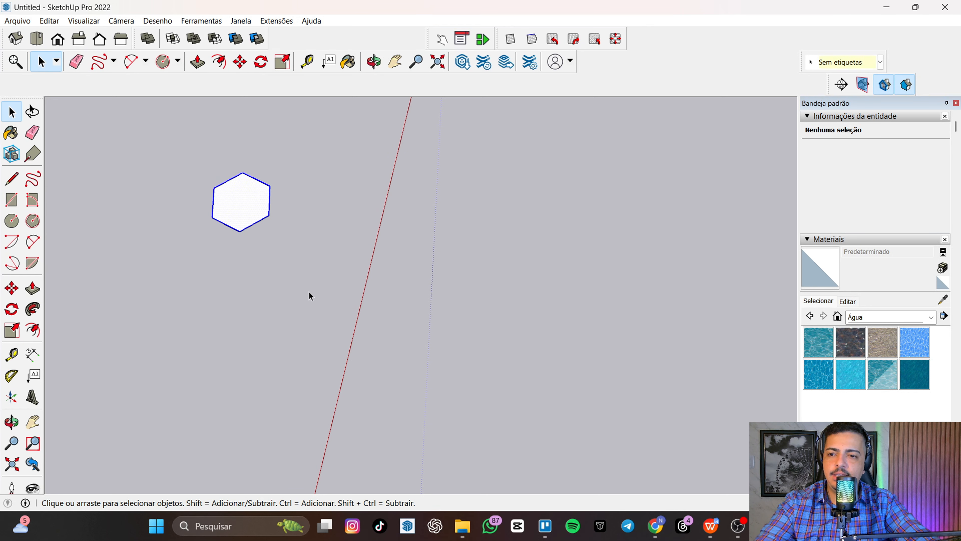
Step: Try Push/Pull on the hexagon's face, and delete the hexagon from the model
{"action": "left_click", "coordinate": [204, 188]}
{"action": "scroll", "coordinate": [227, 206], "scroll_direction": "up", "scroll_amount": 5}
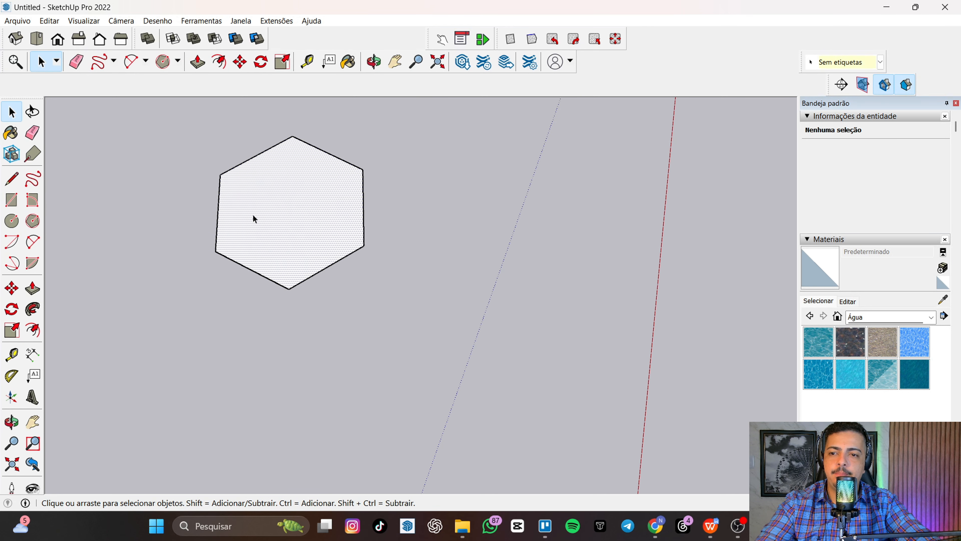
{"action": "left_click", "coordinate": [277, 222]}
{"action": "key", "text": "p"}
{"action": "left_click", "coordinate": [290, 208]}
{"action": "key", "text": "Escape"}
{"action": "key", "text": "space"}
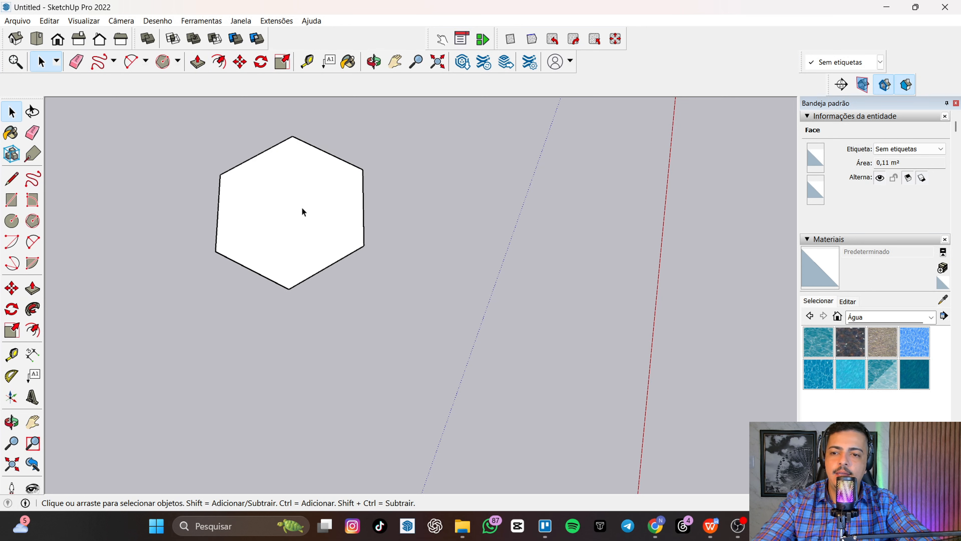
{"action": "left_click_drag", "start_coordinate": [334, 188], "coordinate": [415, 360]}
{"action": "key", "text": "Delete"}
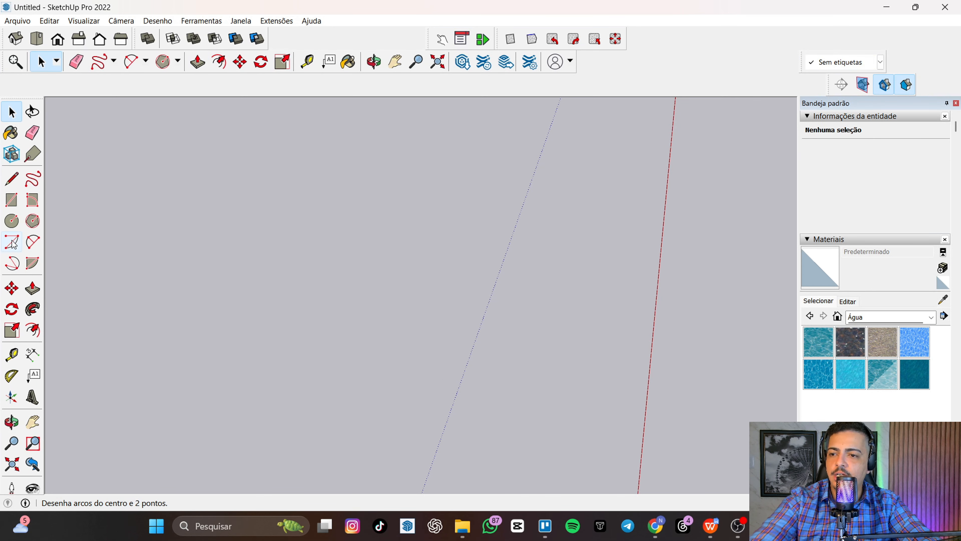
Step: Start an arc from its centre on the ground, placing the centre point and the first arc point
{"action": "left_click", "coordinate": [11, 241]}
{"action": "left_click", "coordinate": [307, 268]}
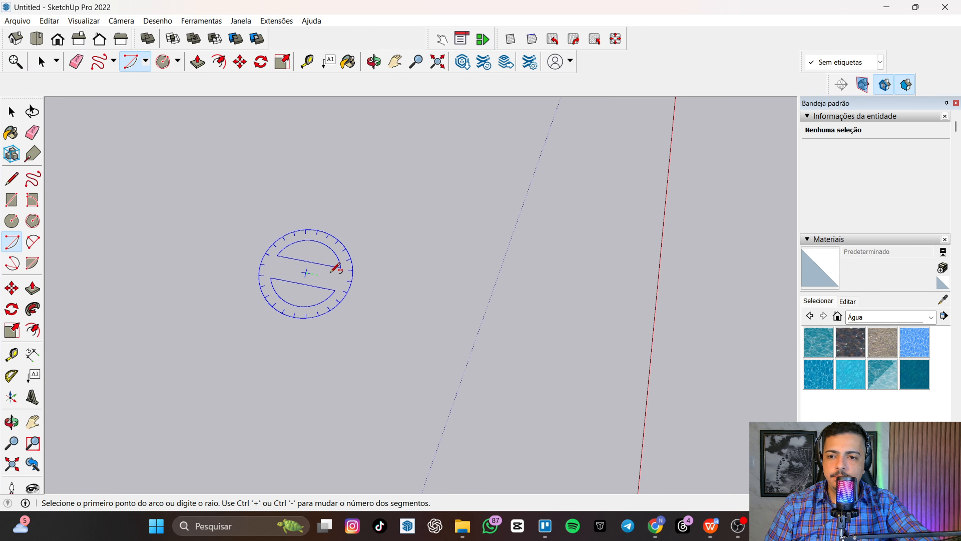
{"action": "scroll", "coordinate": [463, 243], "scroll_direction": "down", "scroll_amount": 2}
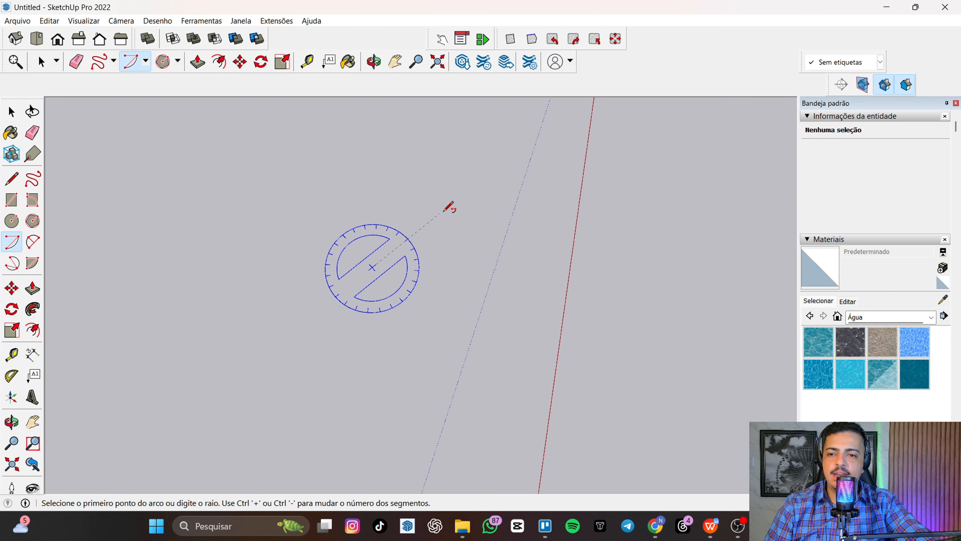
{"action": "left_click", "coordinate": [488, 205]}
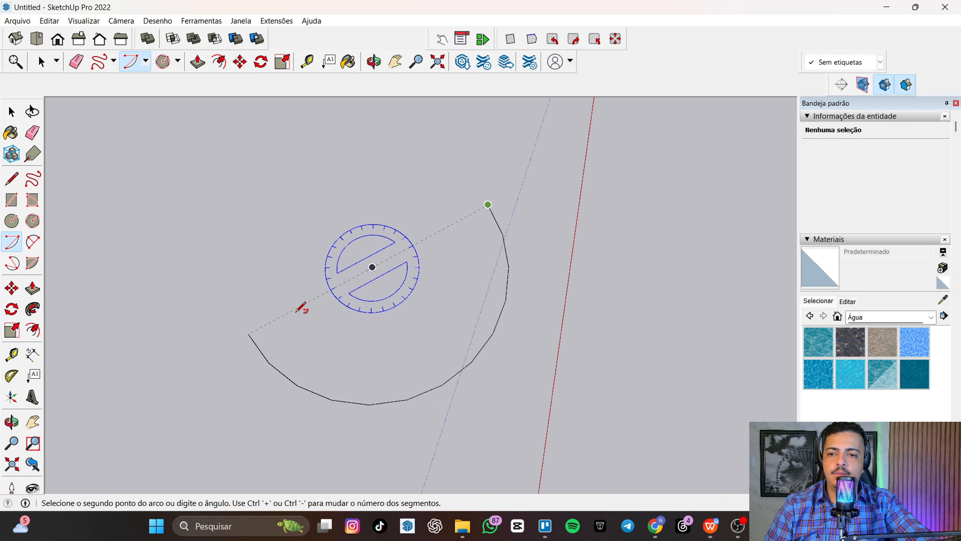
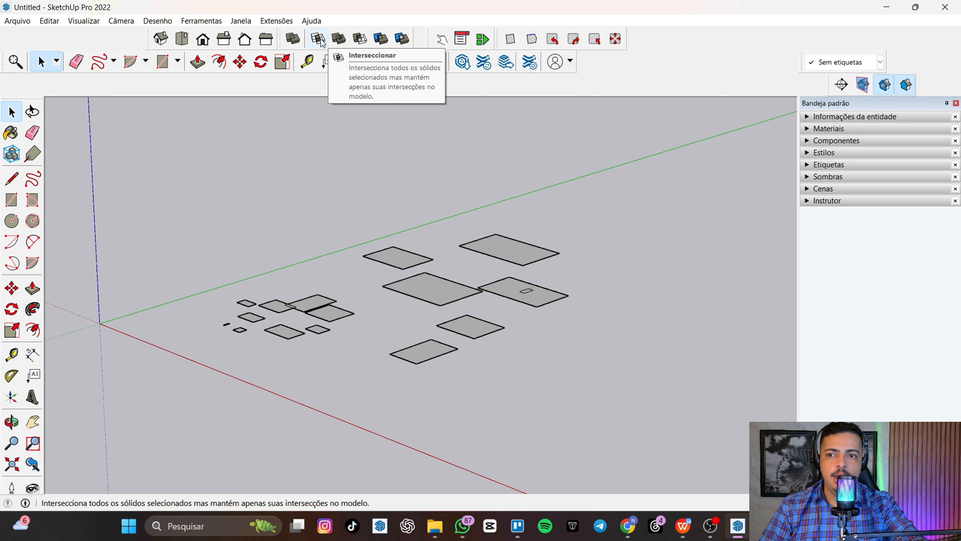
{"action": "scroll", "coordinate": [416, 296], "scroll_direction": "up", "scroll_amount": 5}
{"action": "left_click_drag", "start_coordinate": [449, 380], "coordinate": [404, 308]}
{"action": "left_click", "coordinate": [410, 295]}
{"action": "left_click", "coordinate": [338, 200]}
{"action": "scroll", "coordinate": [332, 192], "scroll_direction": "down", "scroll_amount": 2}
{"action": "middle_click_drag", "start_coordinate": [247, 182], "coordinate": [457, 286]}
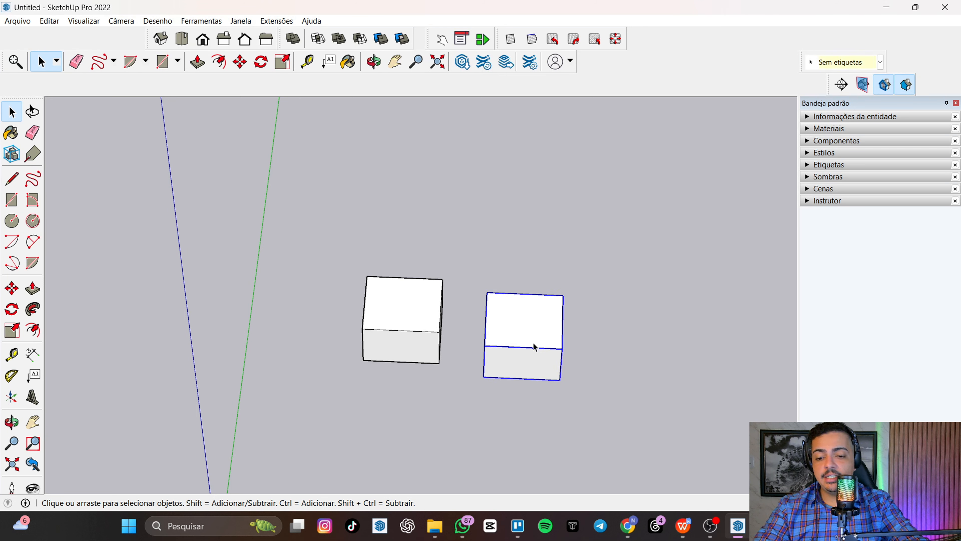
Step: Move the selected box diagonally so that one corner overlaps the neighbouring box, and clear the selection
{"action": "key", "text": "m"}
{"action": "left_click", "coordinate": [522, 322]}
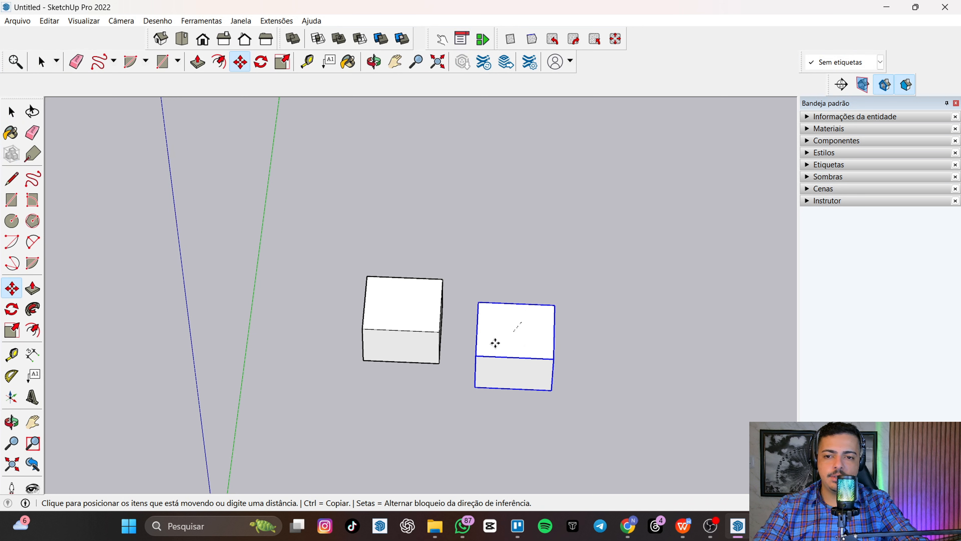
{"action": "left_click", "coordinate": [440, 331]}
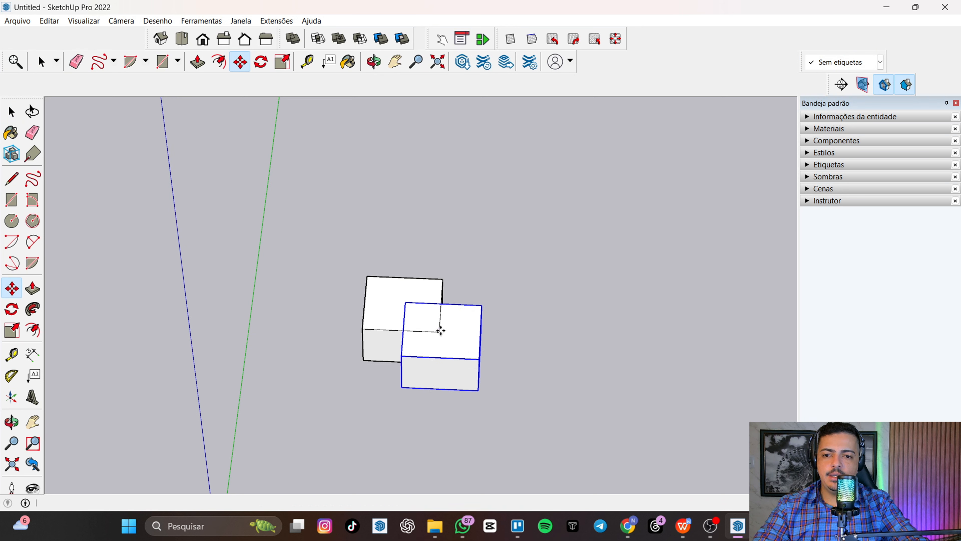
{"action": "key", "text": "space"}
{"action": "left_click", "coordinate": [560, 359]}
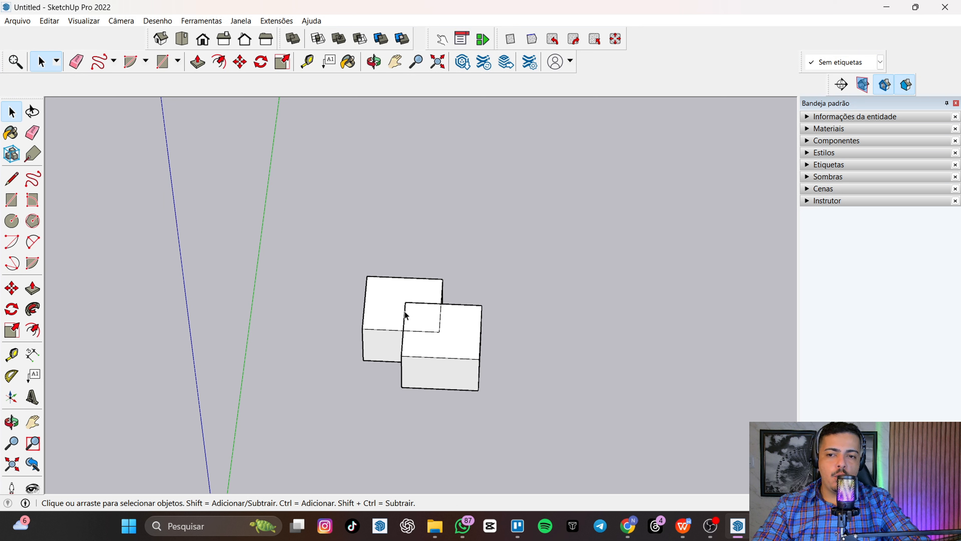
{"action": "scroll", "coordinate": [389, 315], "scroll_direction": "up", "scroll_amount": 1}
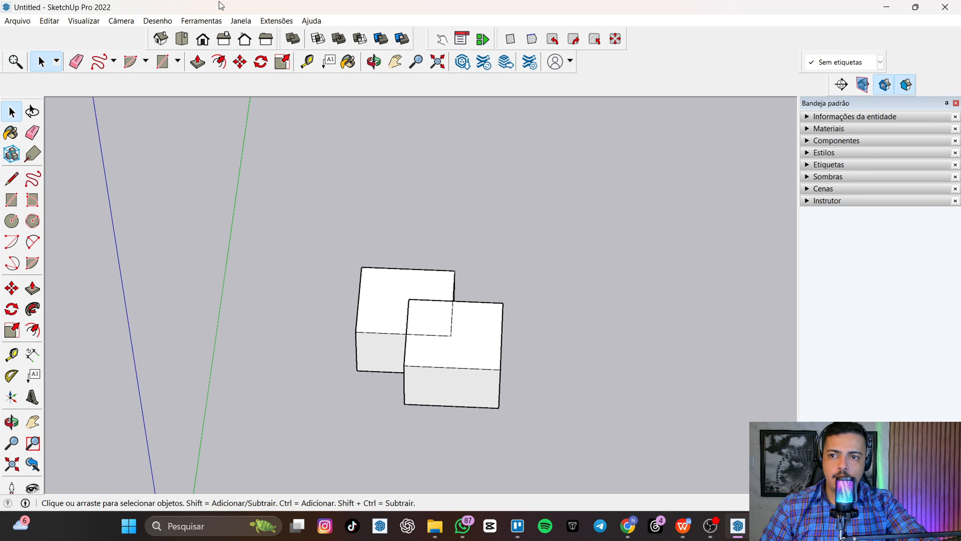
Step: Intersect the rear box with the front box using the Intersect solid tool, and undo the operation
{"action": "left_click", "coordinate": [329, 40]}
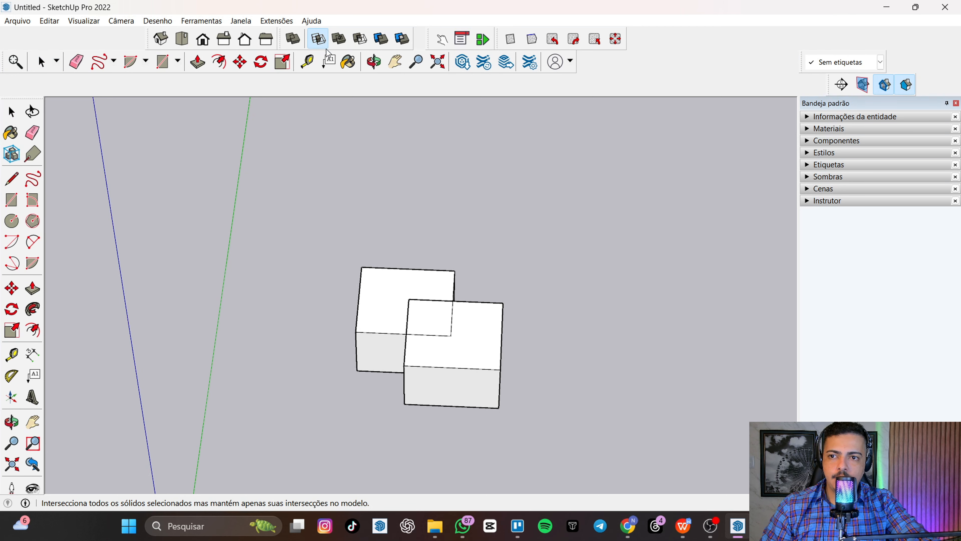
{"action": "left_click", "coordinate": [393, 289]}
{"action": "left_click", "coordinate": [476, 357]}
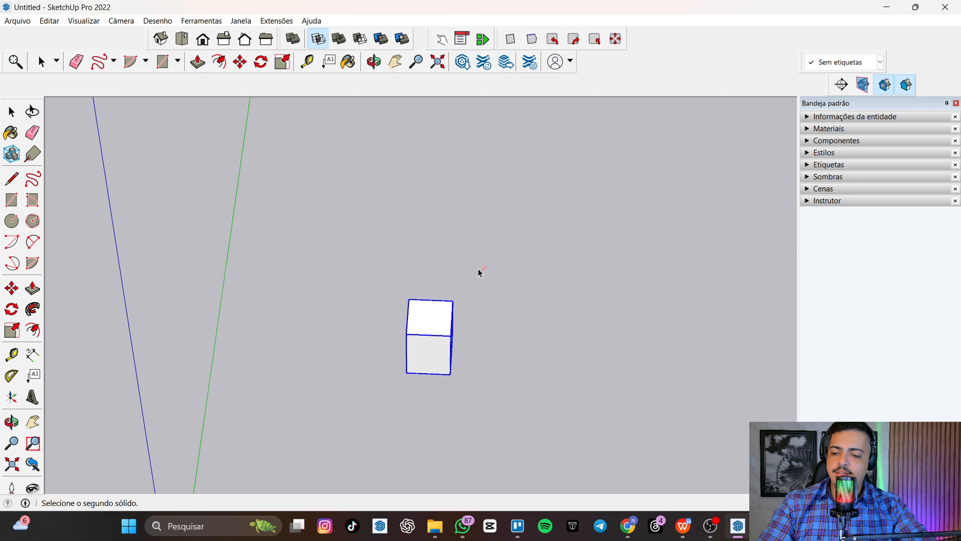
{"action": "key", "text": "ctrl+z"}
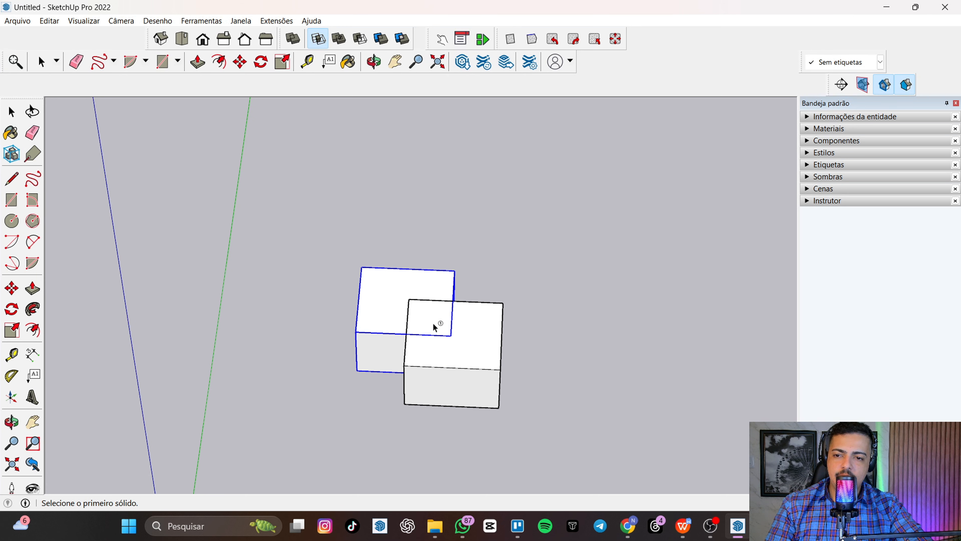
Step: Repeat the intersection of the rear and front boxes and view the remaining solid from another angle
{"action": "left_click", "coordinate": [386, 291]}
{"action": "left_click", "coordinate": [481, 371]}
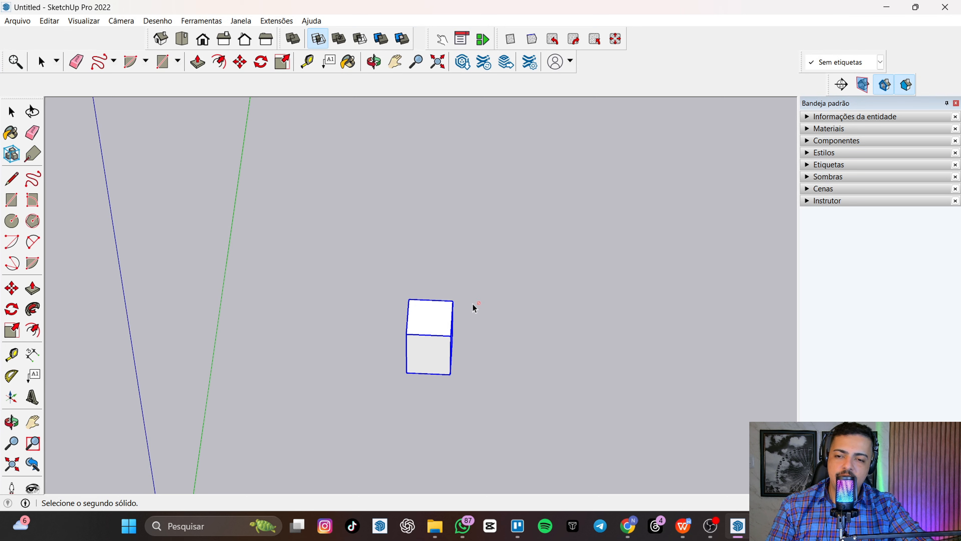
{"action": "middle_click_drag", "start_coordinate": [418, 290], "coordinate": [392, 303]}
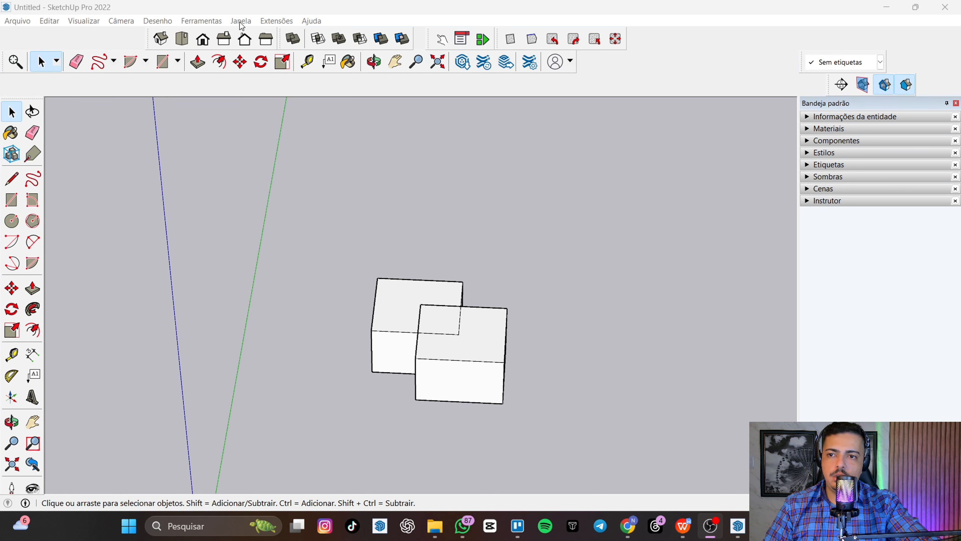
Step: Try merging the two overlapping boxes with the Union solid tool, taking the rear box first, and undo the union
{"action": "left_click", "coordinate": [339, 38]}
{"action": "left_click", "coordinate": [396, 319]}
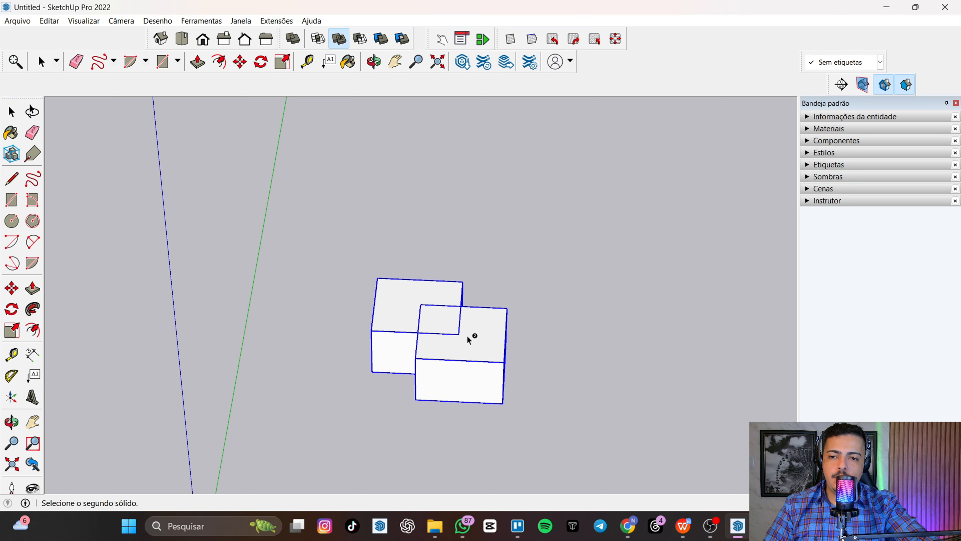
{"action": "left_click", "coordinate": [476, 354]}
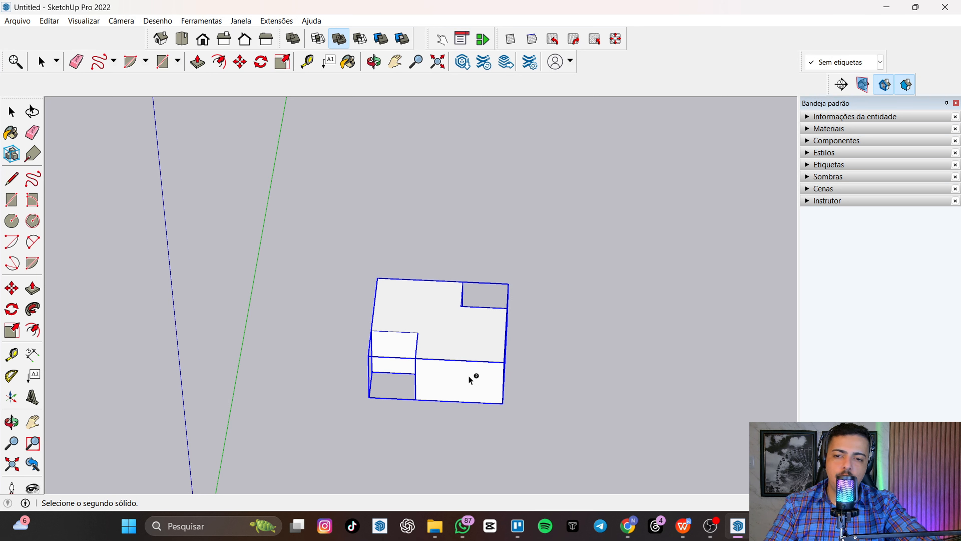
{"action": "key", "text": "ctrl+z"}
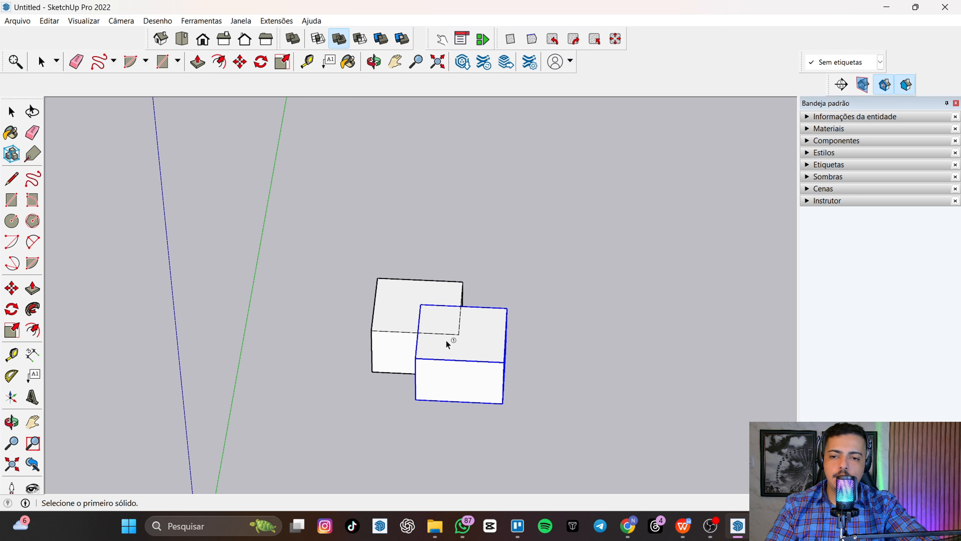
{"action": "left_click", "coordinate": [400, 300]}
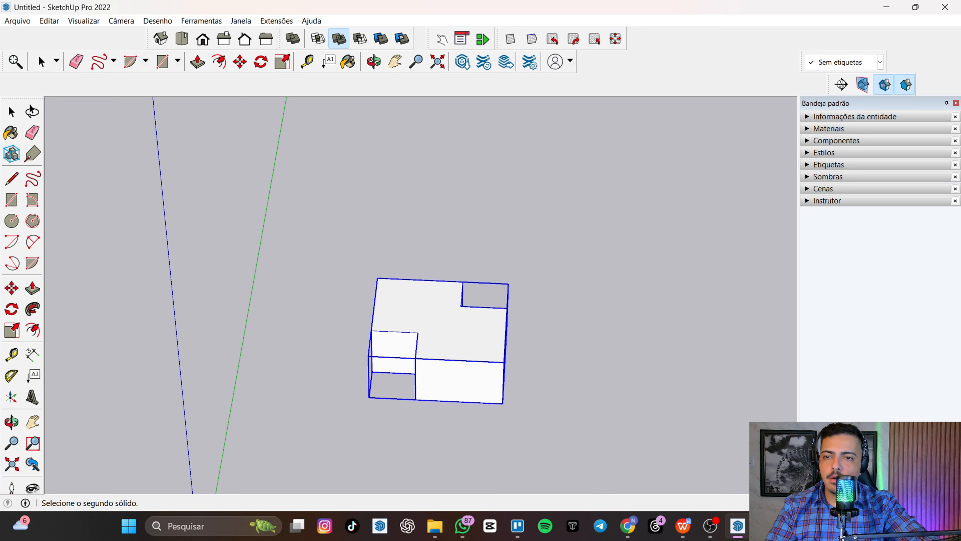
{"action": "key", "text": "space"}
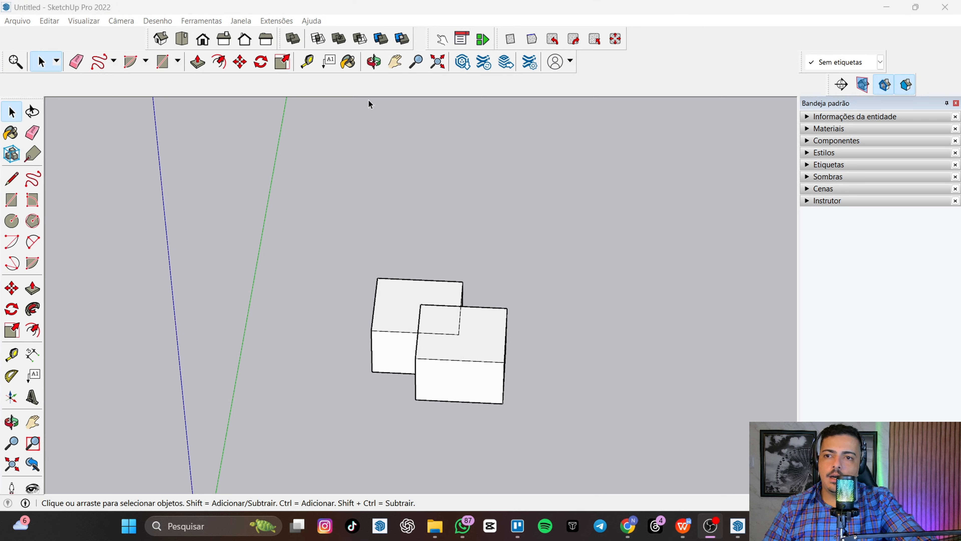
Step: Subtract the rear box from the front box with the Subtract solid tool and inspect the notched corner
{"action": "left_click", "coordinate": [359, 39]}
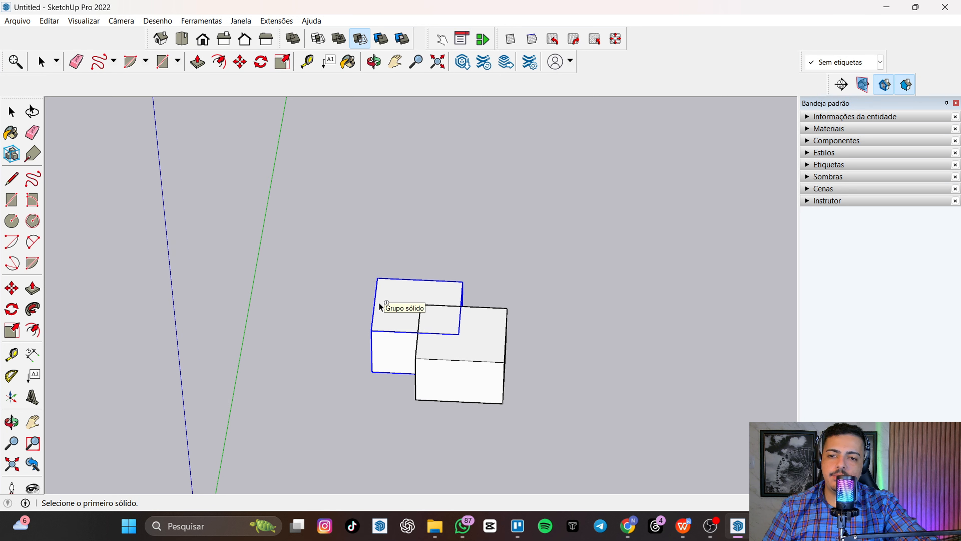
{"action": "left_click", "coordinate": [387, 301]}
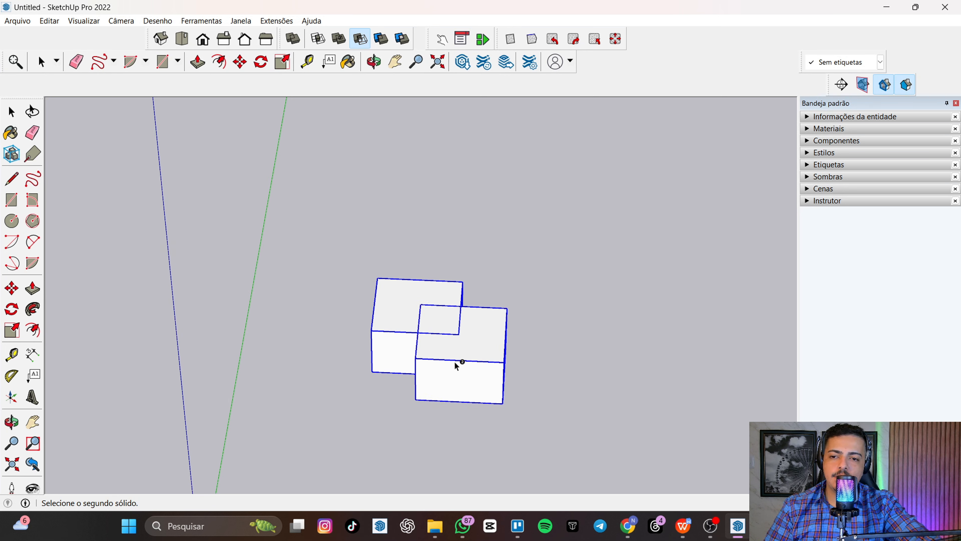
{"action": "left_click", "coordinate": [462, 341]}
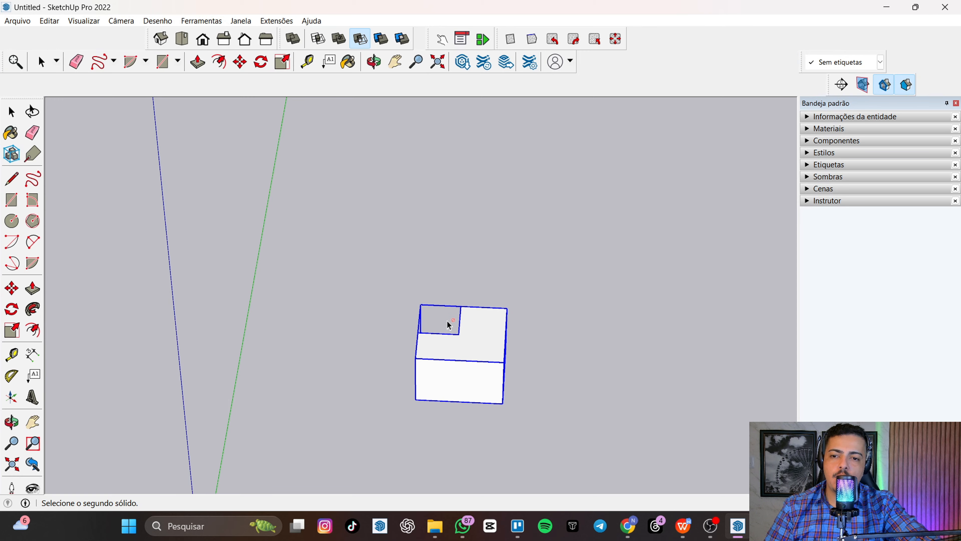
{"action": "middle_click_drag", "start_coordinate": [447, 320], "coordinate": [459, 411]}
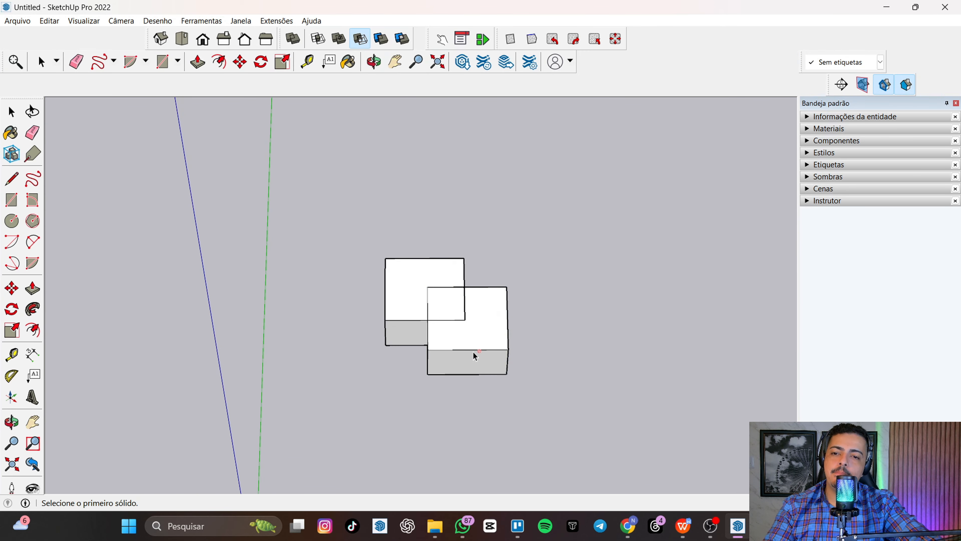
Step: Subtract the rear box from the front box again, and undo this subtraction
{"action": "left_click", "coordinate": [421, 269]}
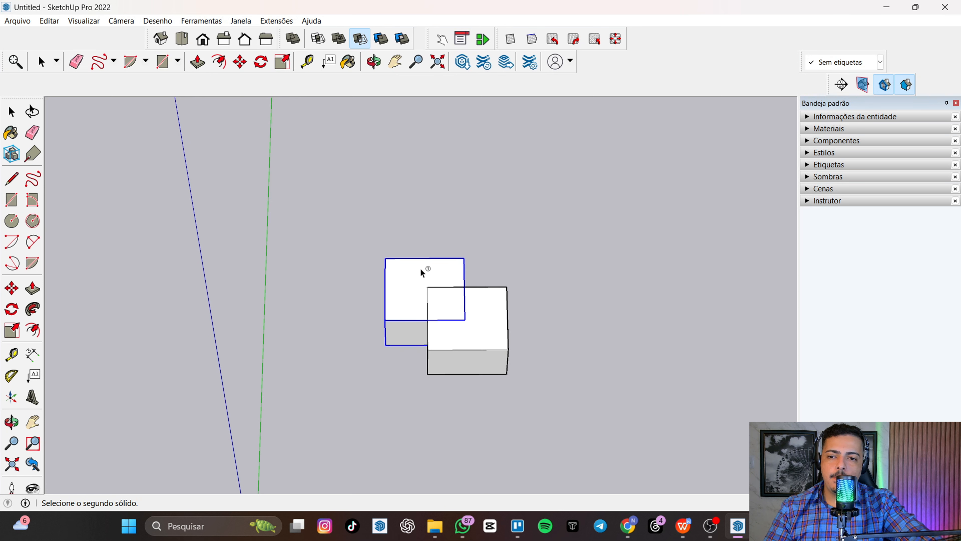
{"action": "left_click", "coordinate": [491, 316]}
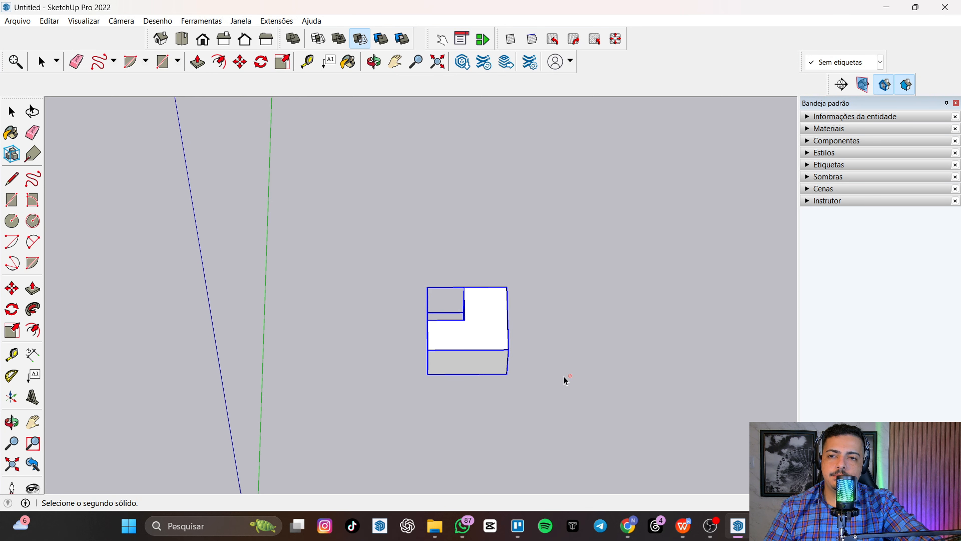
{"action": "key", "text": "ctrl+z"}
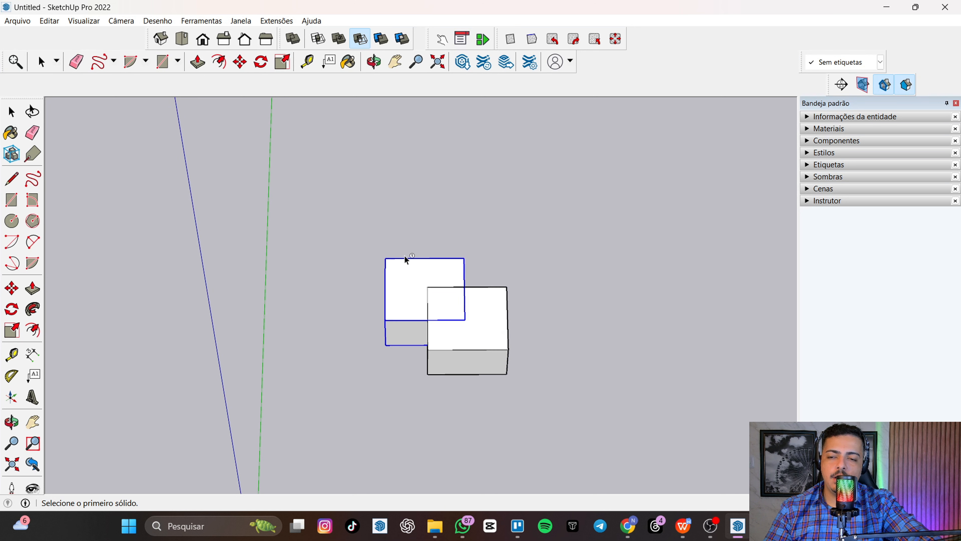
Step: Reverse the picking order to subtract the front box from the rear box, and inspect the cut corner
{"action": "left_click", "coordinate": [506, 339]}
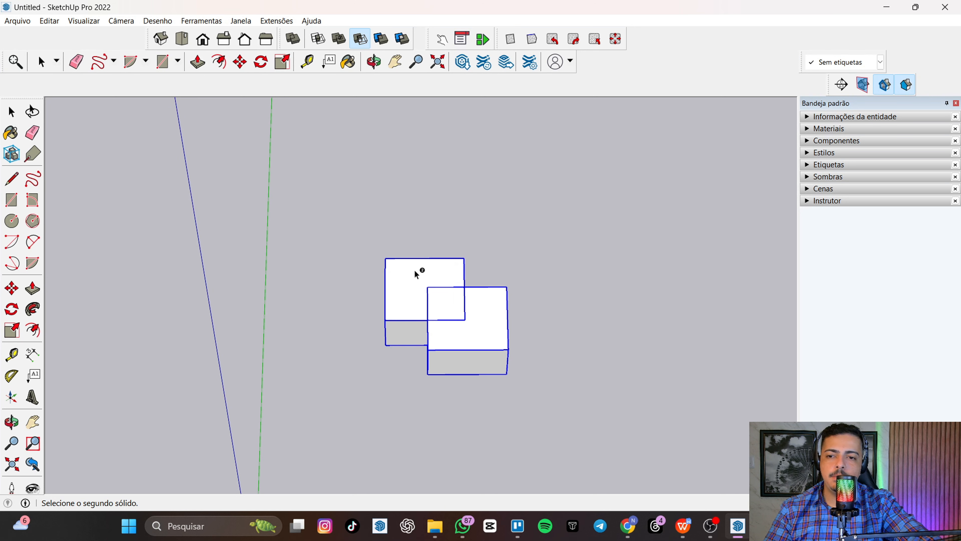
{"action": "left_click", "coordinate": [451, 316]}
{"action": "middle_click_drag", "start_coordinate": [447, 297], "coordinate": [455, 339]}
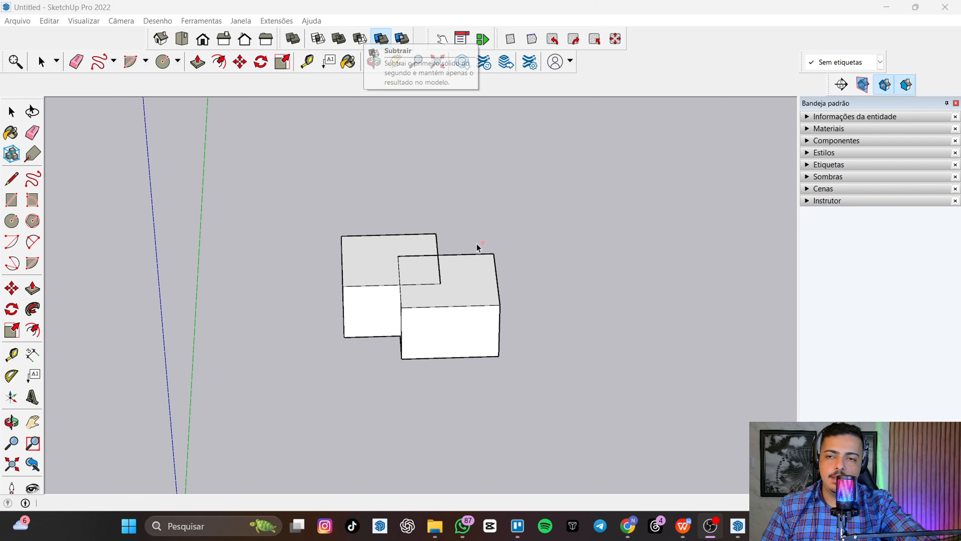
Step: Trim the rear box with the front box using the Trim solid tool, picking the front box first
{"action": "middle_click_drag", "start_coordinate": [436, 252], "coordinate": [379, 116]}
{"action": "scroll", "coordinate": [377, 303], "scroll_direction": "up", "scroll_amount": 3}
{"action": "left_click", "coordinate": [380, 38]}
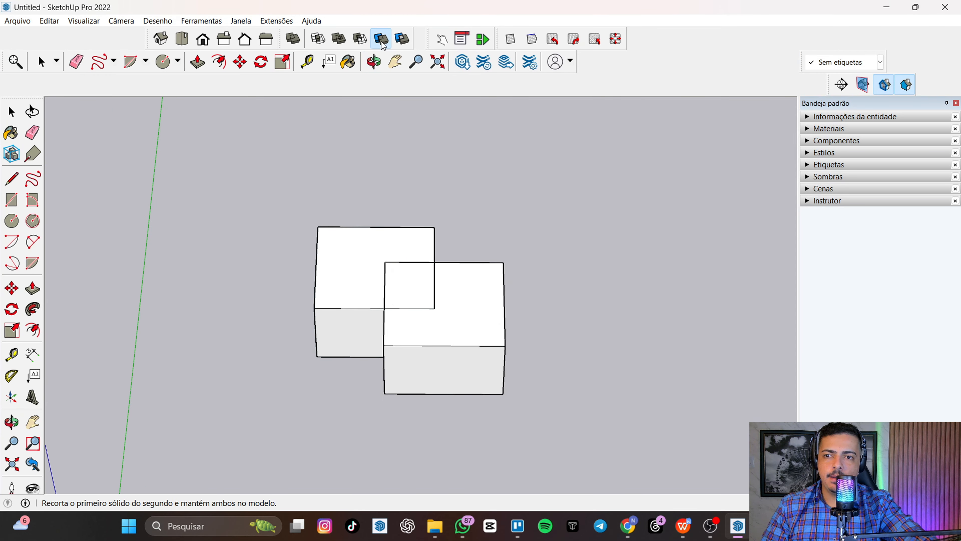
{"action": "left_click", "coordinate": [457, 351]}
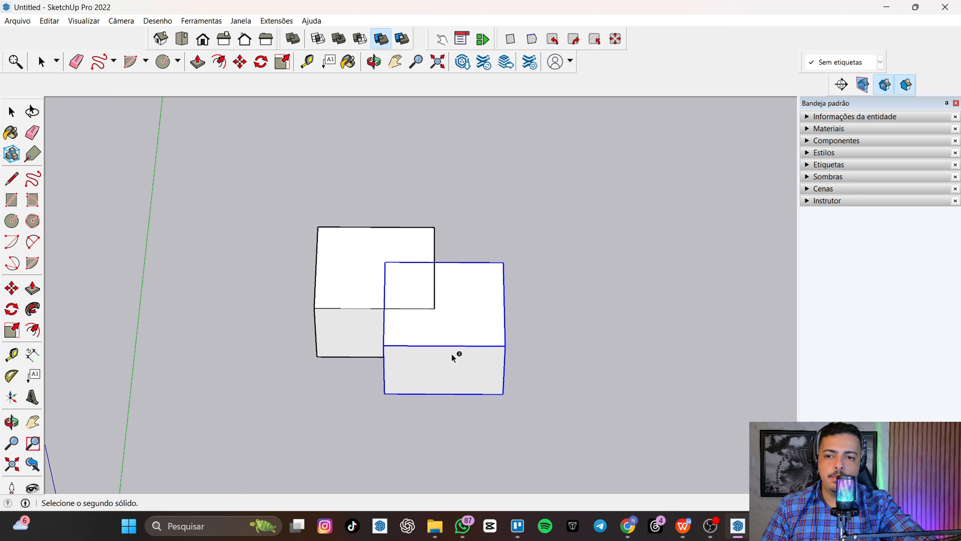
{"action": "left_click", "coordinate": [335, 326]}
{"action": "middle_click_drag", "start_coordinate": [335, 325], "coordinate": [586, 304]}
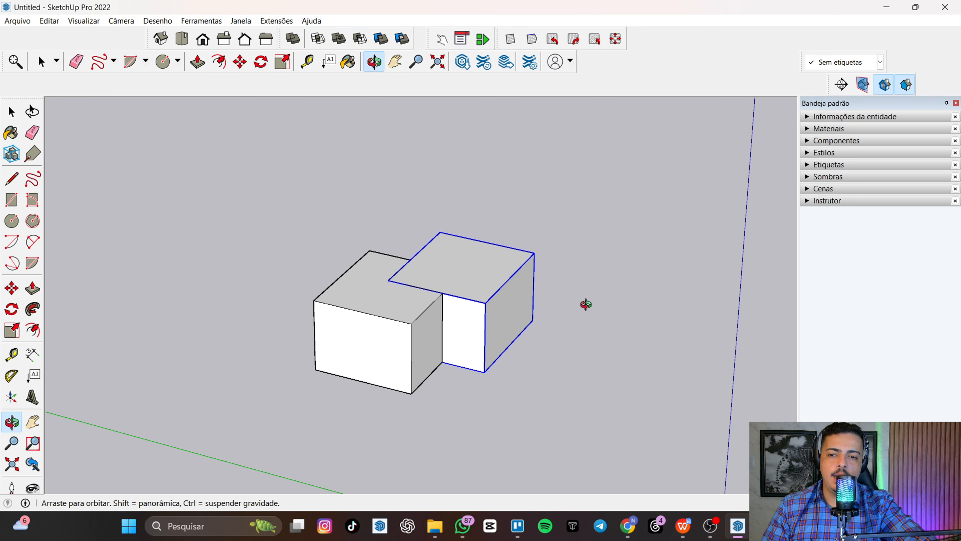
{"action": "scroll", "coordinate": [586, 305], "scroll_direction": "up", "scroll_amount": 3}
{"action": "key", "text": "space"}
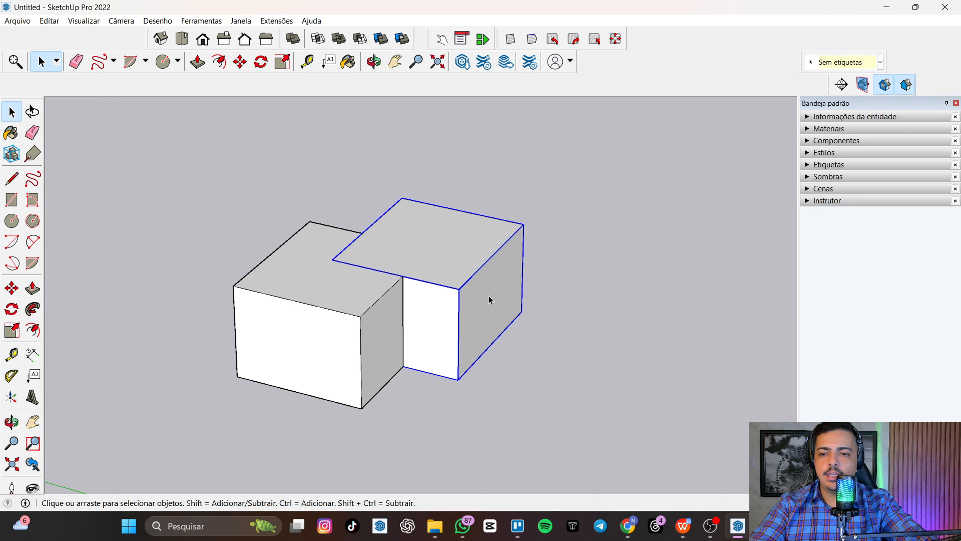
Step: Move the front box aside to inspect the cut corner of the rear box, and undo the move
{"action": "key", "text": "m"}
{"action": "left_click", "coordinate": [485, 286]}
{"action": "left_click", "coordinate": [716, 262]}
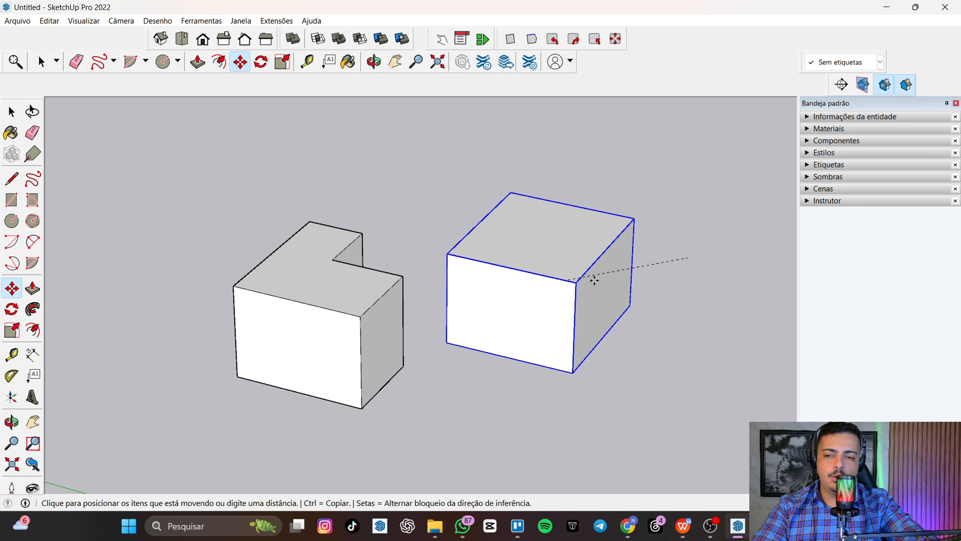
{"action": "left_click", "coordinate": [693, 259]}
{"action": "key", "text": "space"}
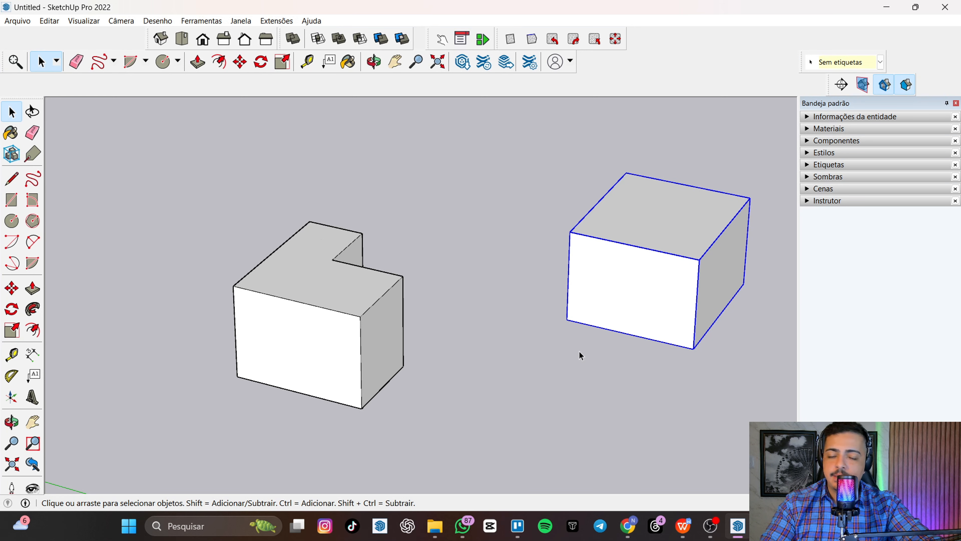
{"action": "middle_click_drag", "start_coordinate": [596, 365], "coordinate": [499, 465]}
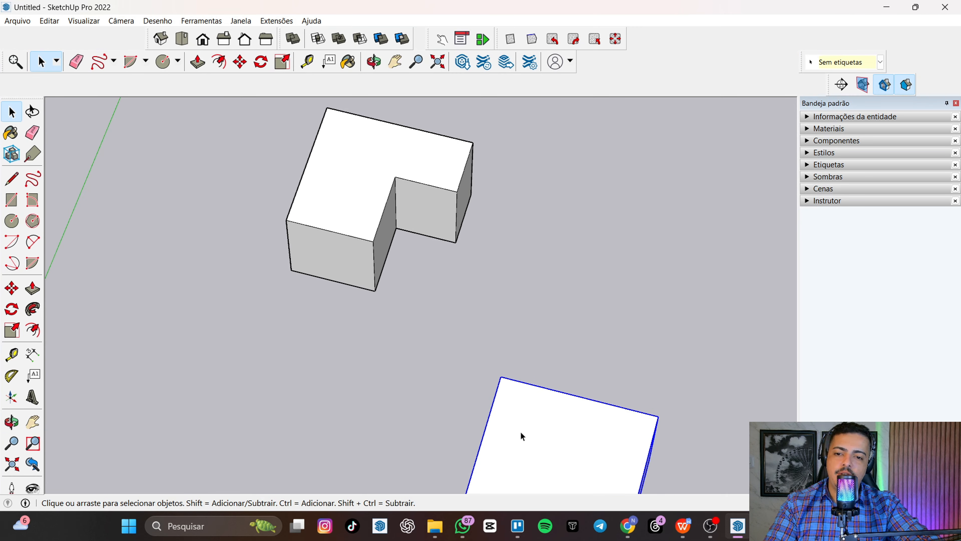
{"action": "key", "text": "ctrl+z"}
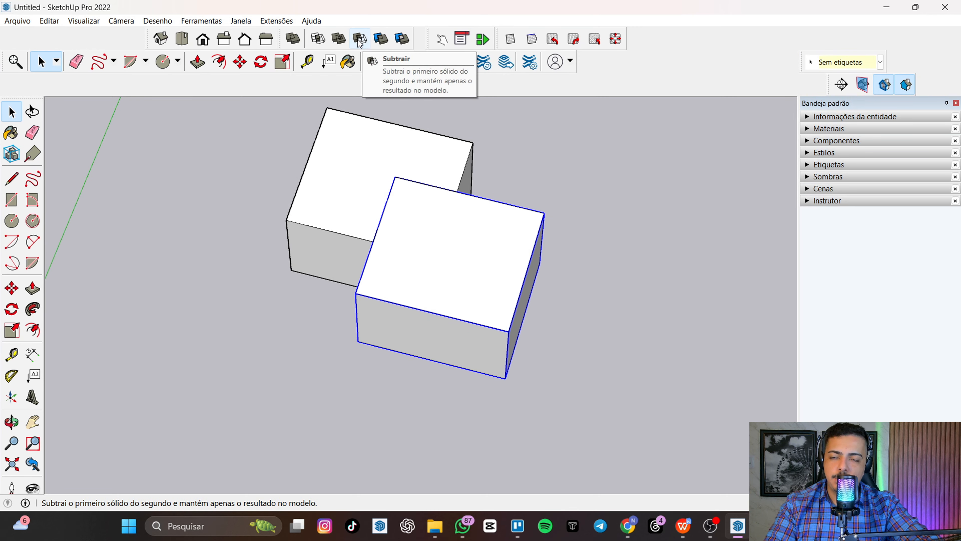
Step: Divide the two overlapping boxes with the Split solid tool, picking the rear box first and the front box second
{"action": "mouse_move", "coordinate": [475, 392]}
{"action": "middle_mouse_down"}
{"action": "mouse_move", "coordinate": [590, 224]}
{"action": "mouse_move", "coordinate": [322, 317]}
{"action": "mouse_move", "coordinate": [545, 345]}
{"action": "mouse_move", "coordinate": [311, 288]}
{"action": "mouse_move", "coordinate": [436, 342]}
{"action": "mouse_move", "coordinate": [256, 372]}
{"action": "middle_mouse_up"}
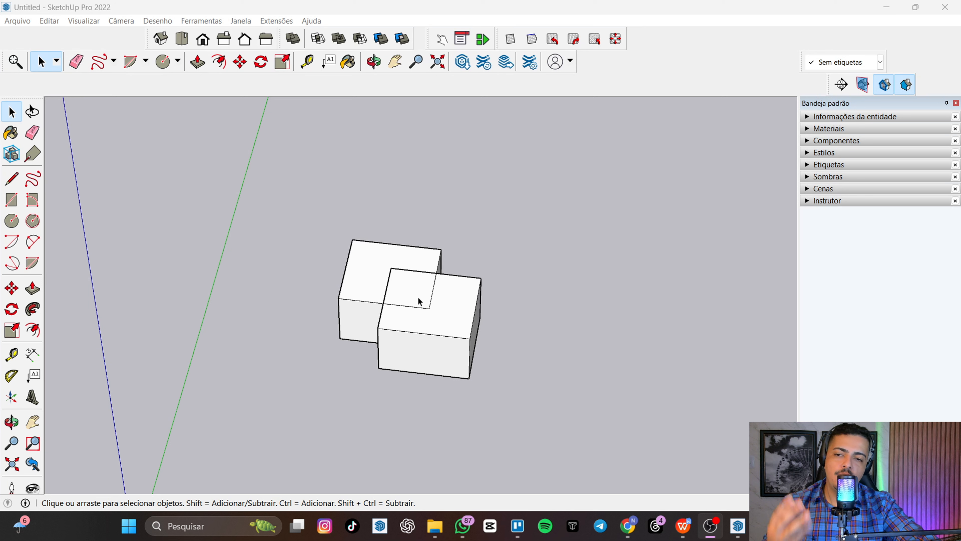
{"action": "left_click", "coordinate": [402, 38]}
{"action": "left_click", "coordinate": [393, 251]}
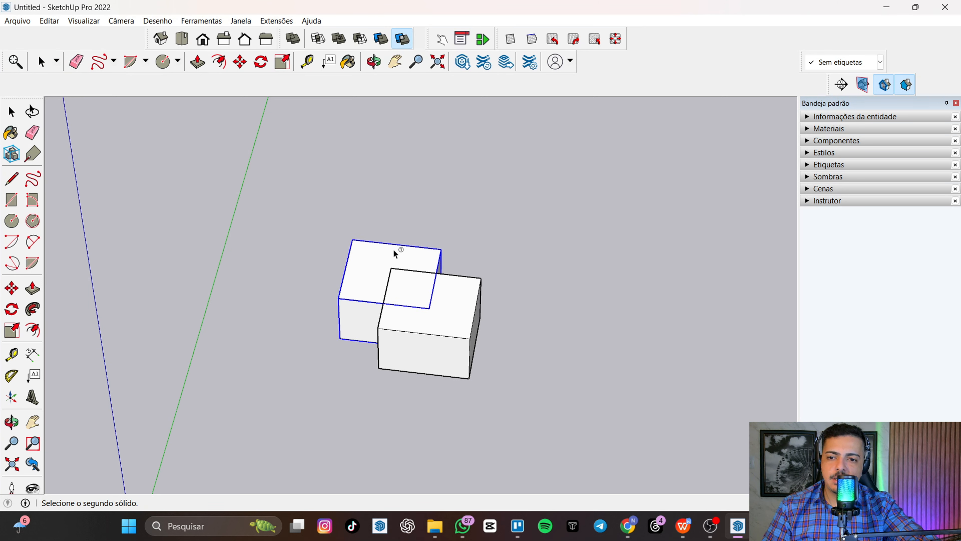
{"action": "left_click", "coordinate": [464, 329]}
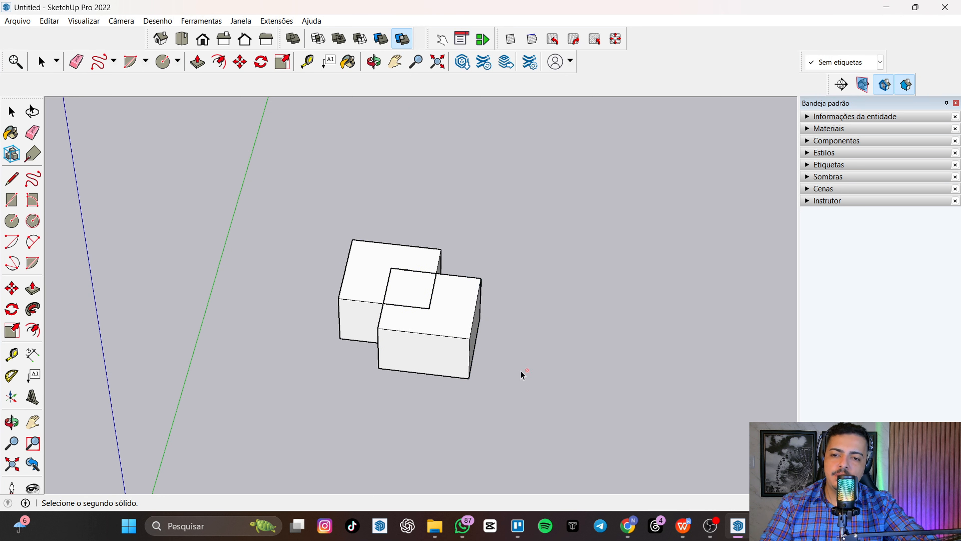
{"action": "key", "text": "space"}
Step: Move the split front L-shaped piece along the red direction, well clear of the other pieces
{"action": "left_click", "coordinate": [445, 320]}
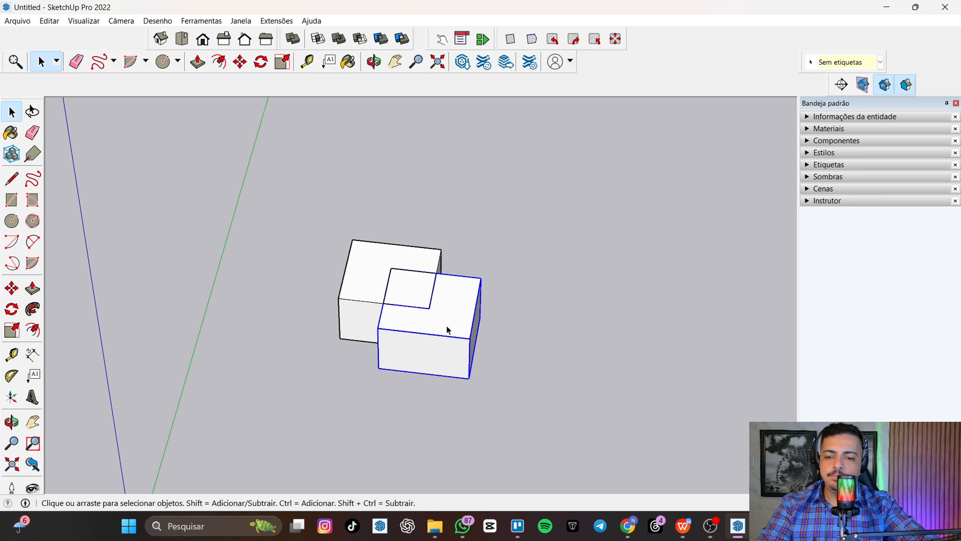
{"action": "key", "text": "m"}
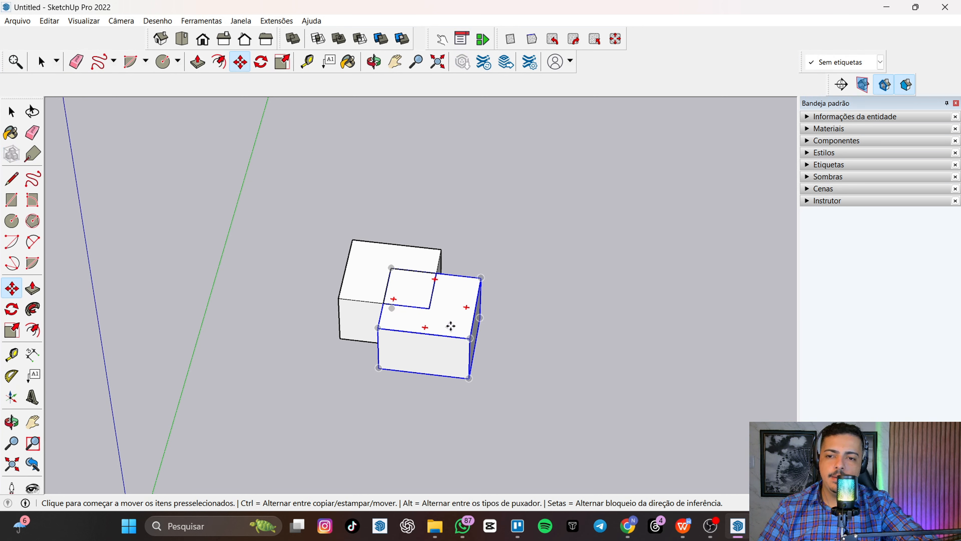
{"action": "left_click", "coordinate": [470, 338]}
{"action": "left_click", "coordinate": [674, 323]}
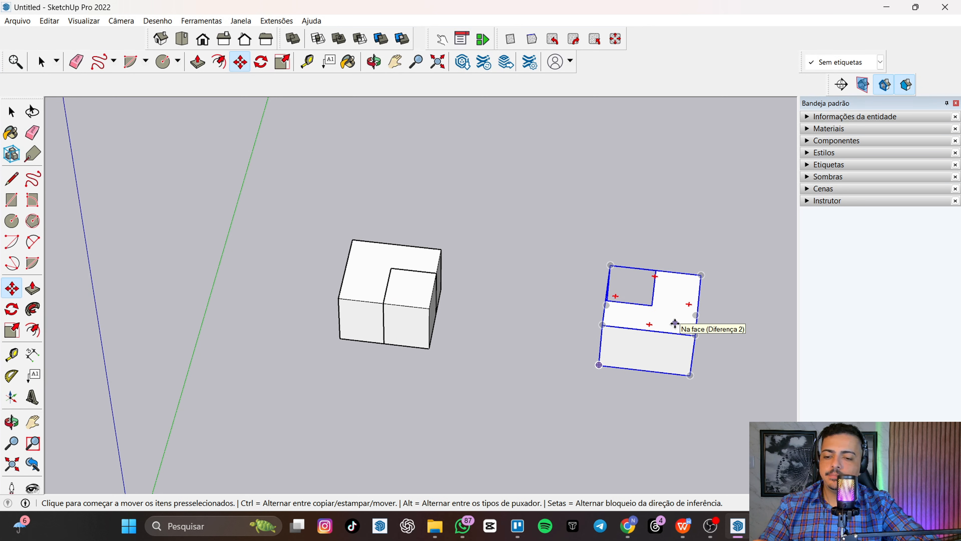
{"action": "key", "text": "space"}
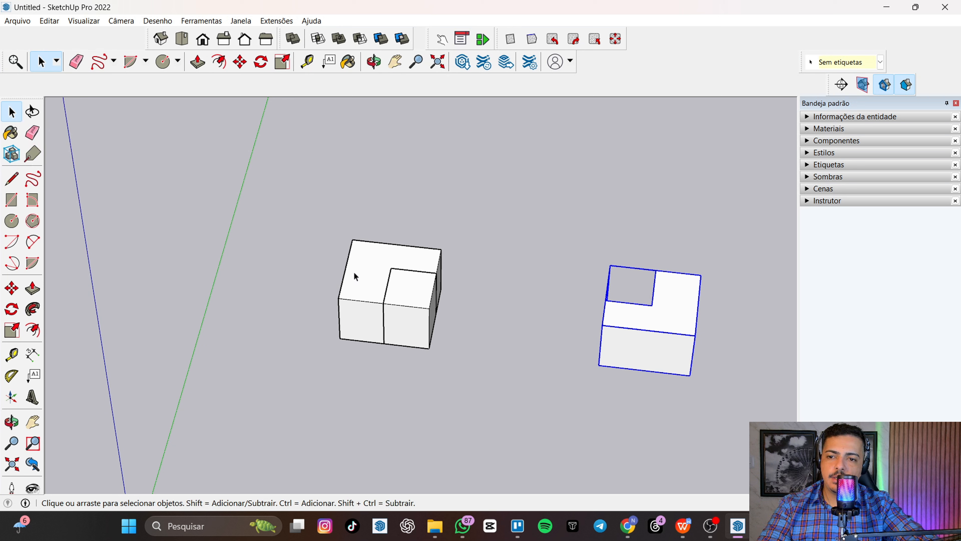
Step: Move the rear L-shaped piece back and away from the small overlap block, and deselect it
{"action": "left_click", "coordinate": [369, 267]}
{"action": "key", "text": "m"}
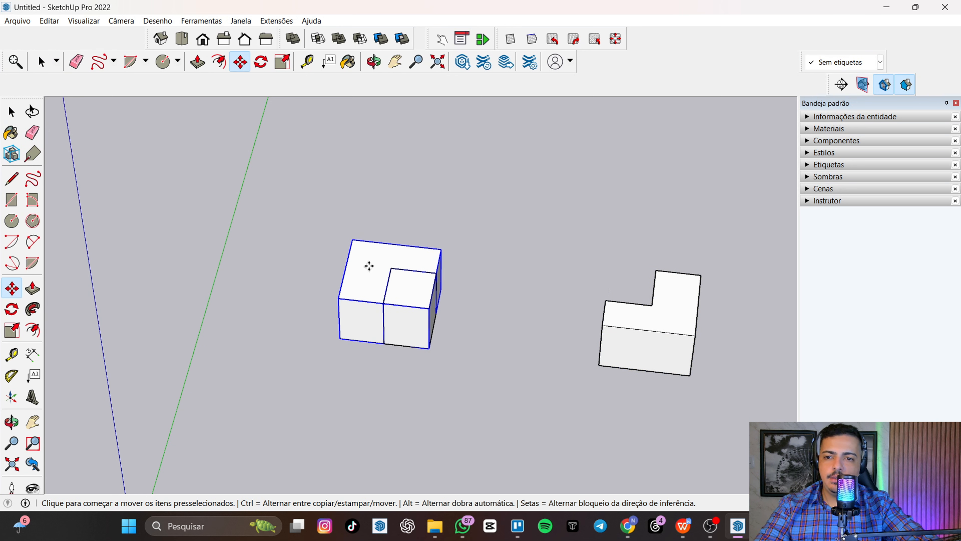
{"action": "left_click", "coordinate": [370, 267]}
{"action": "key", "text": "ctrl"}
{"action": "left_click", "coordinate": [275, 179]}
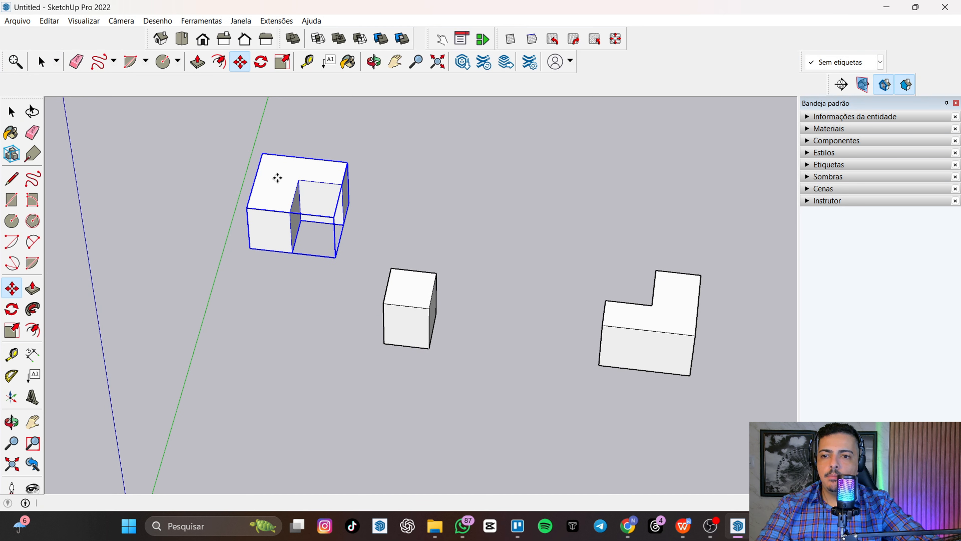
{"action": "key", "text": "space"}
{"action": "left_click", "coordinate": [524, 402]}
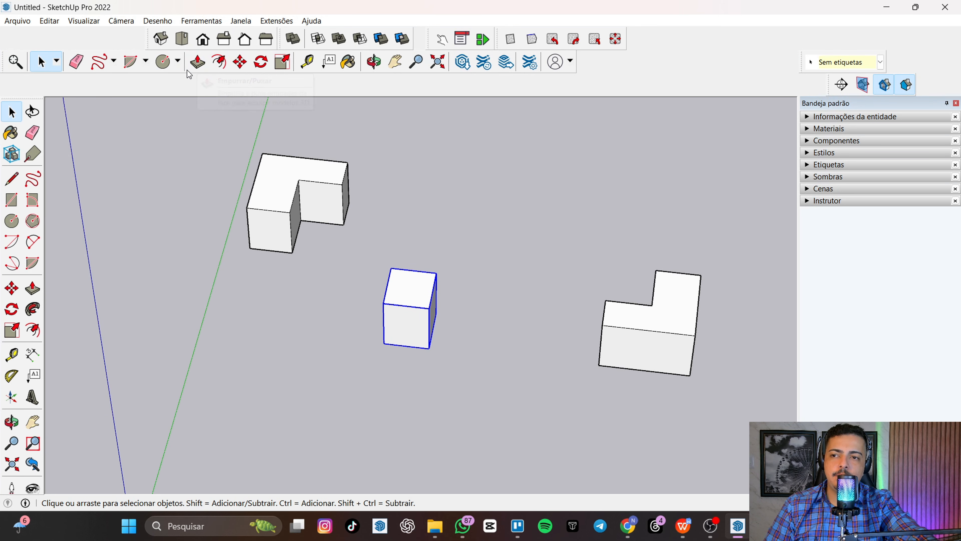
Step: Try raising the top face of the rear L-shaped group with Push/Pull, cancel it and leave the group
{"action": "left_click", "coordinate": [197, 62]}
{"action": "key", "text": "space"}
{"action": "left_click", "coordinate": [282, 183]}
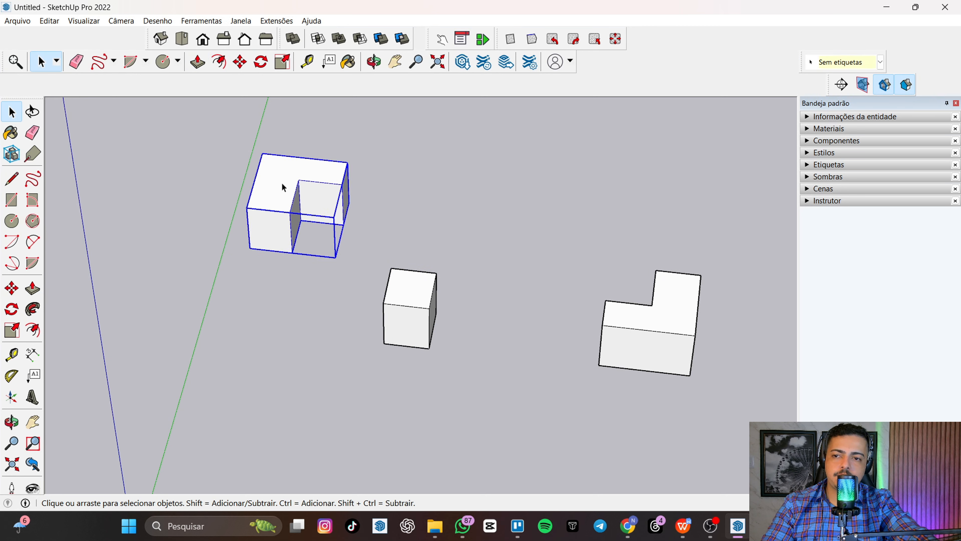
{"action": "double_click", "coordinate": [283, 183]}
{"action": "left_click", "coordinate": [282, 186]}
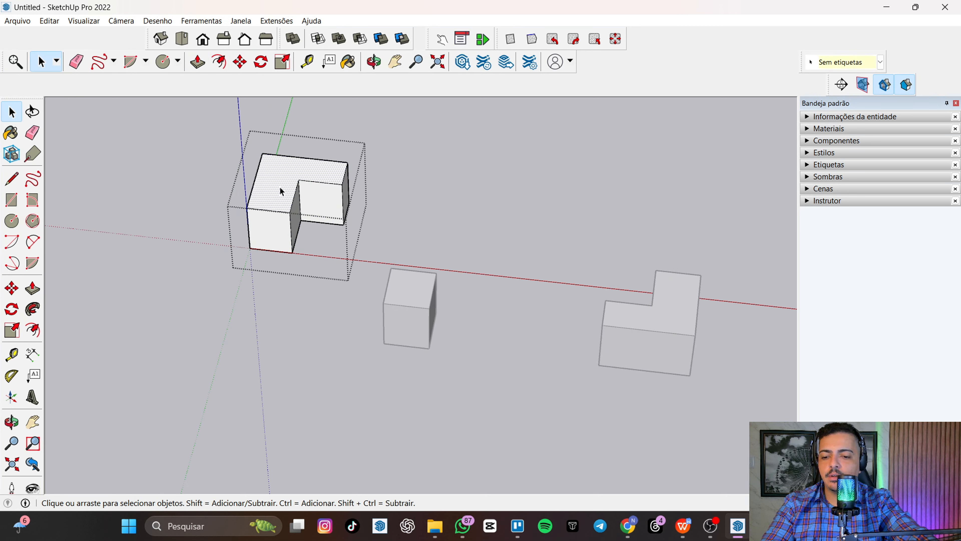
{"action": "key", "text": "b"}
{"action": "key", "text": "space"}
{"action": "left_click", "coordinate": [197, 63]}
{"action": "left_click", "coordinate": [336, 203]}
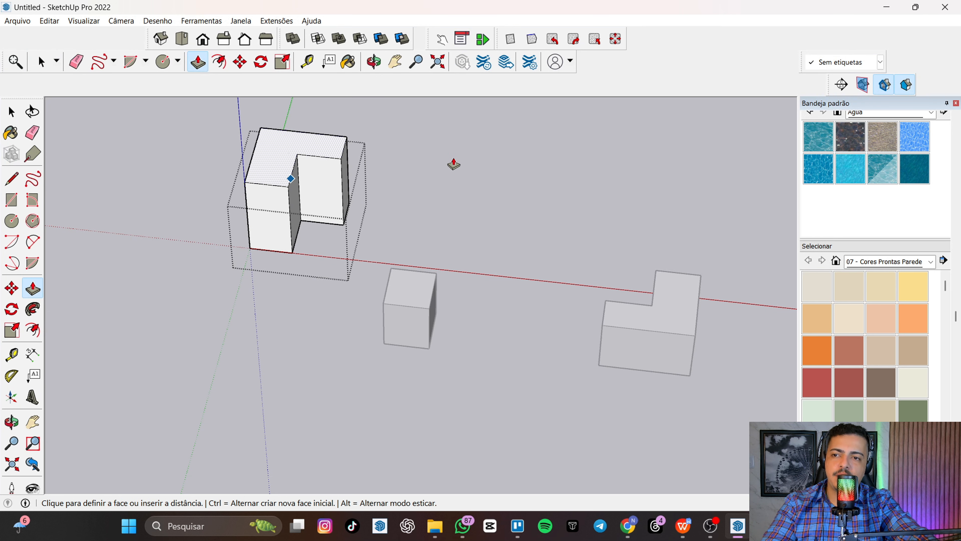
{"action": "key", "text": "Escape"}
{"action": "key", "text": "space"}
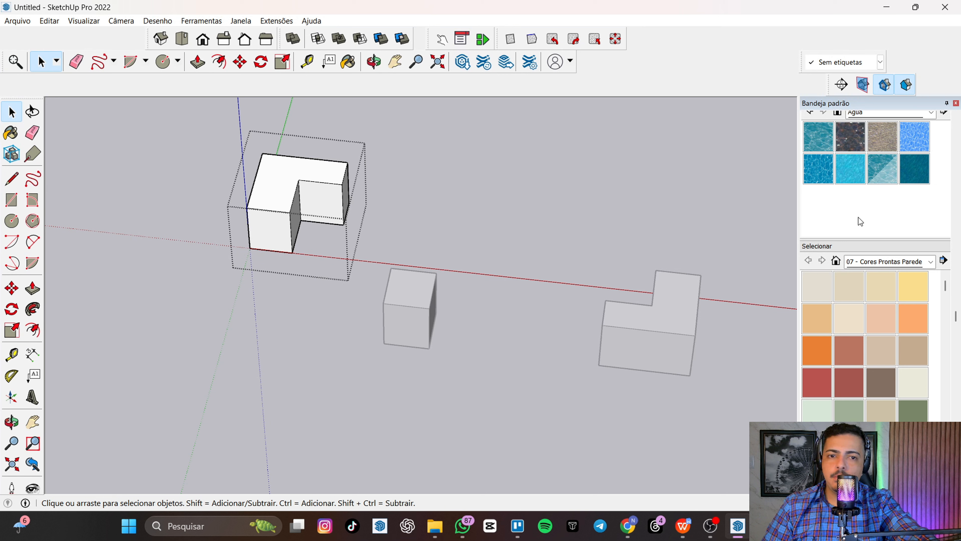
{"action": "left_click", "coordinate": [519, 206]}
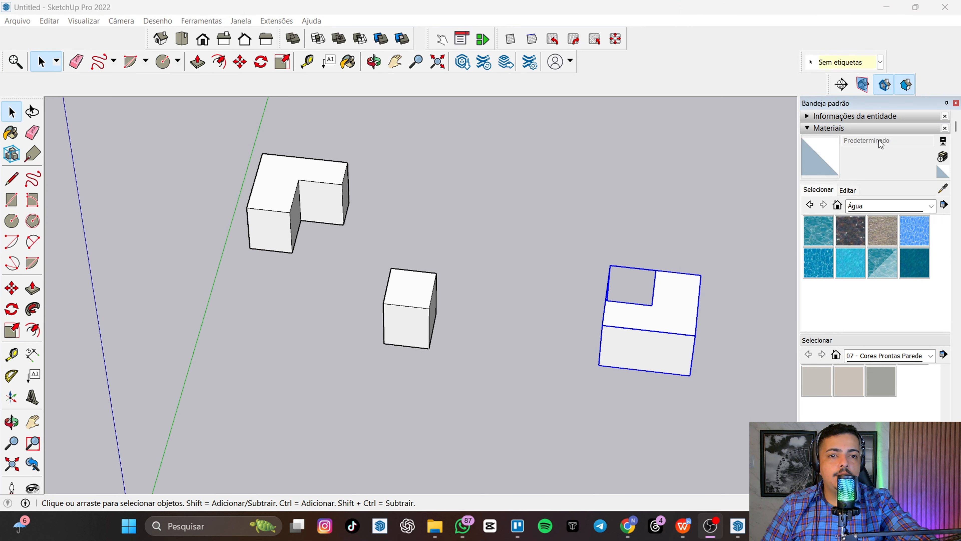
Step: Replace the materials display with the entity information and check the small block and front L-shaped solid
{"action": "left_click", "coordinate": [807, 129]}
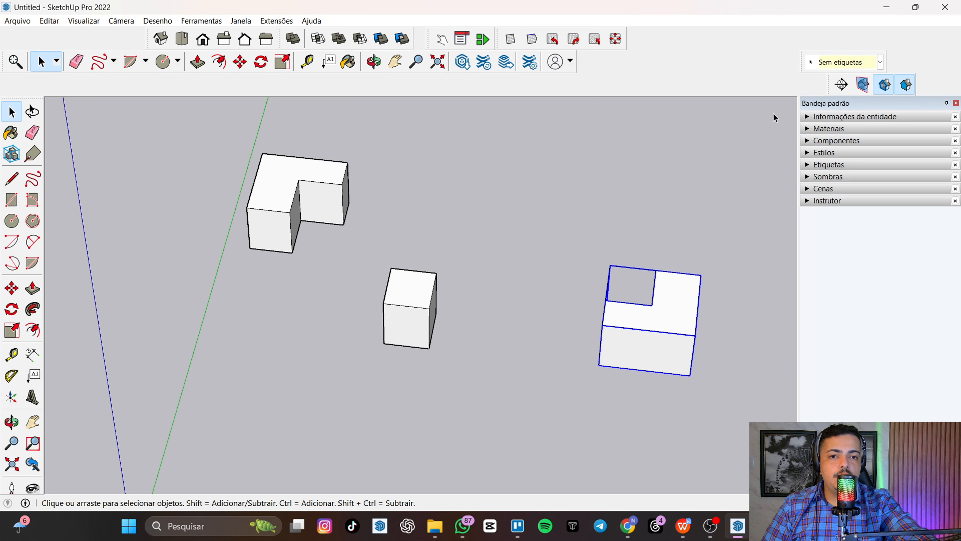
{"action": "left_click", "coordinate": [811, 116]}
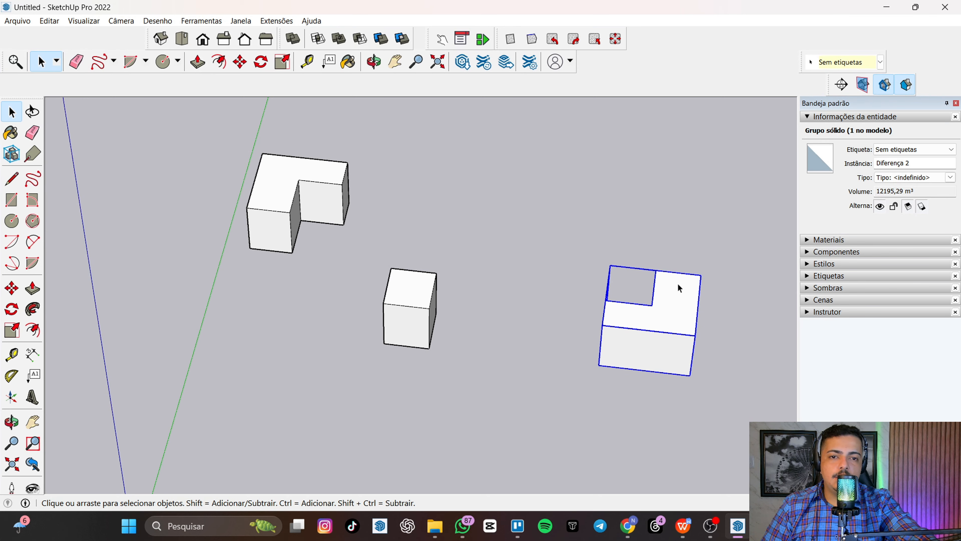
{"action": "middle_click_drag", "start_coordinate": [680, 289], "coordinate": [599, 369]}
{"action": "left_click", "coordinate": [499, 416]}
{"action": "left_click", "coordinate": [222, 298]}
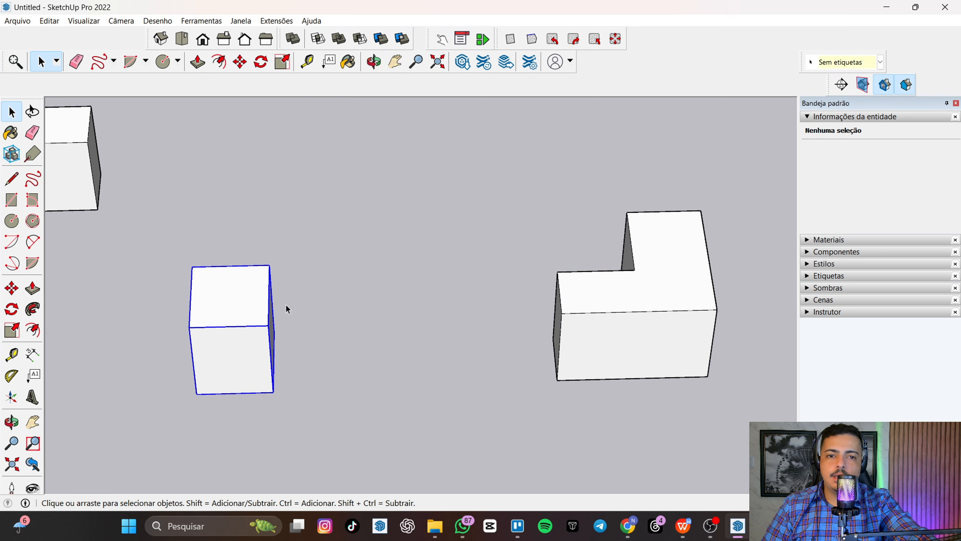
{"action": "left_click", "coordinate": [607, 316]}
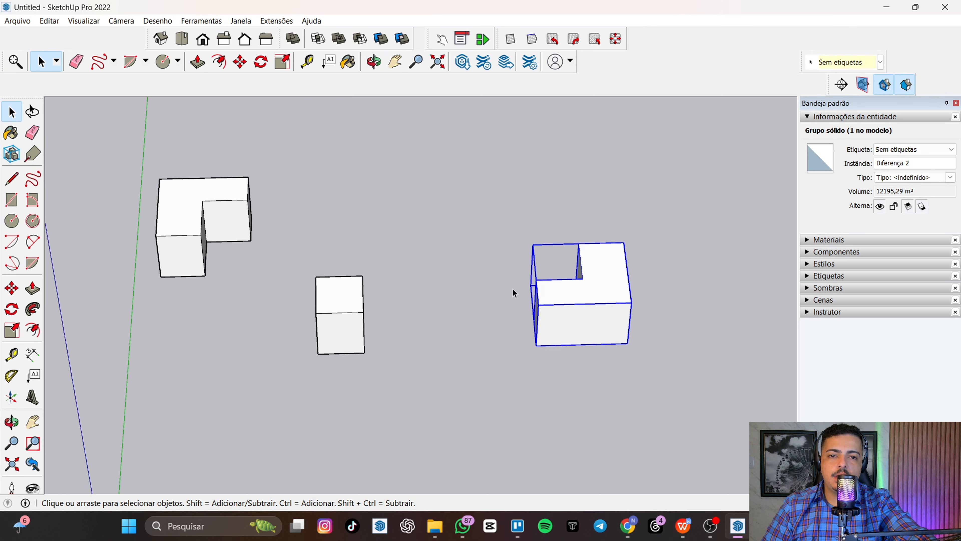
Step: Select all three split solids together and delete them from the model
{"action": "scroll", "coordinate": [514, 293], "scroll_direction": "down", "scroll_amount": 3}
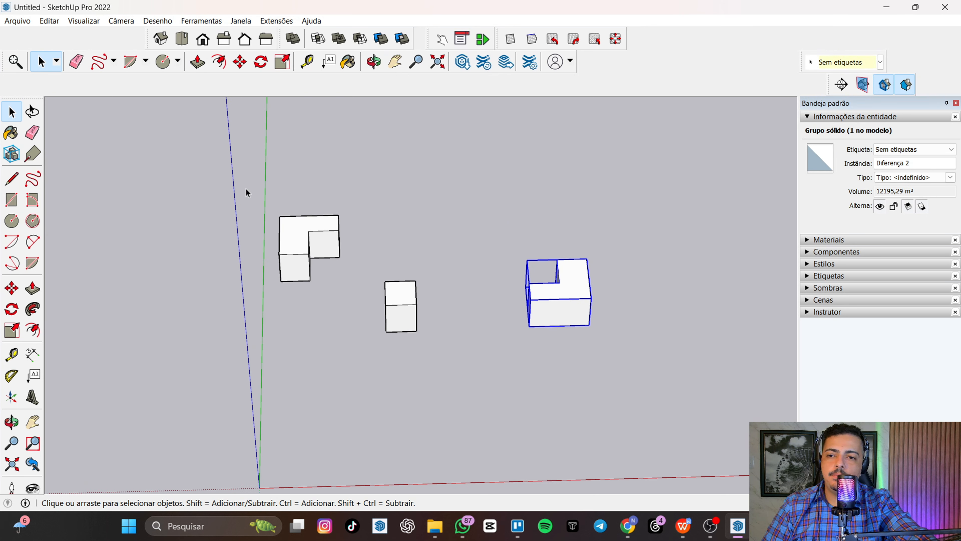
{"action": "left_click_drag", "start_coordinate": [246, 193], "coordinate": [647, 416]}
{"action": "key", "text": "Delete"}
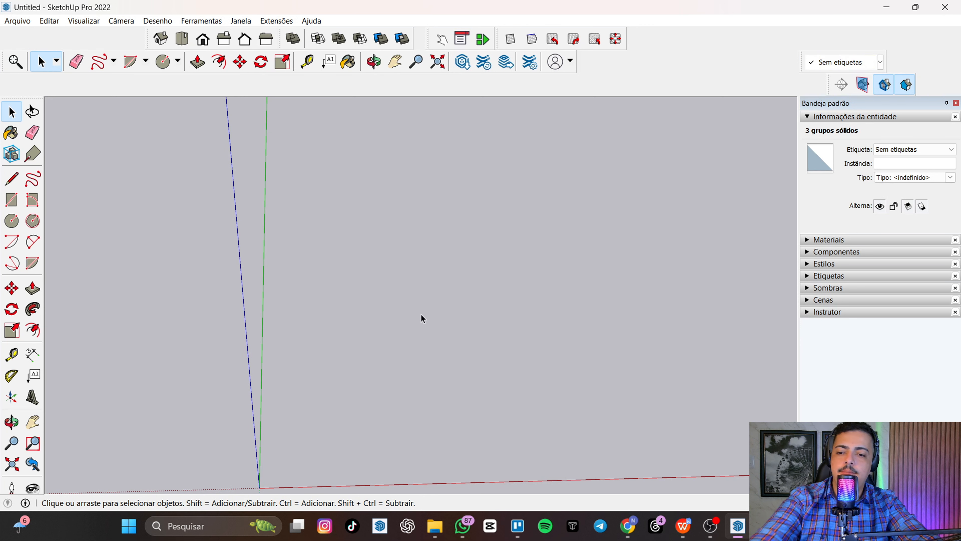
Step: Draw a flat rectangle of about 3045 m² on the empty ground plane
{"action": "key", "text": "r"}
{"action": "left_click", "coordinate": [418, 259]}
{"action": "left_click", "coordinate": [534, 326]}
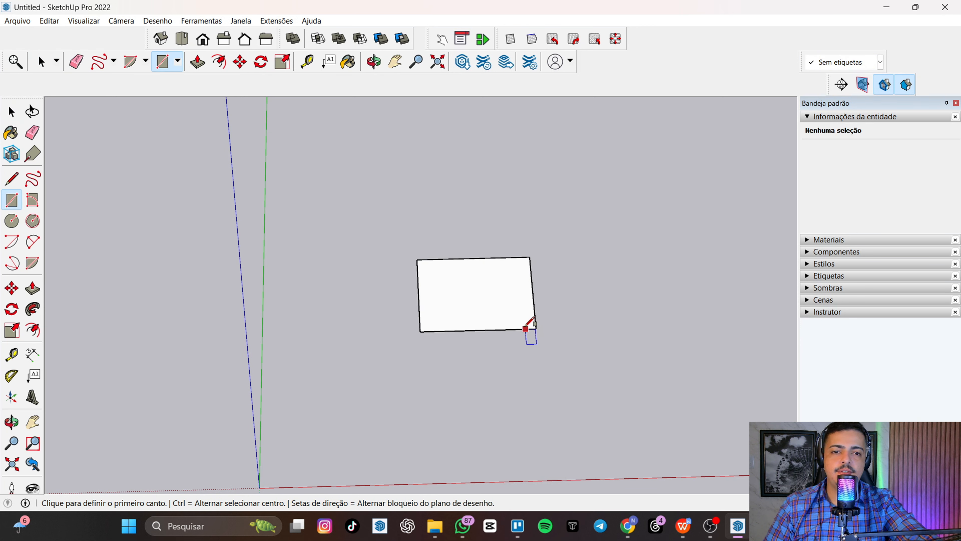
{"action": "key", "text": "space"}
Step: Select the rectangle's face with its bounding edges and make them a group
{"action": "left_click", "coordinate": [448, 295]}
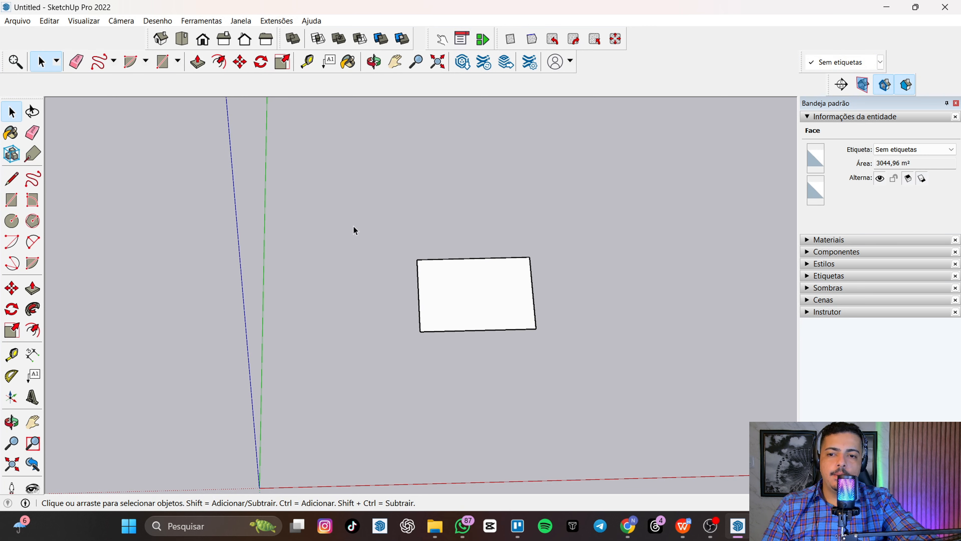
{"action": "left_click", "coordinate": [486, 290]}
{"action": "scroll", "coordinate": [430, 297], "scroll_direction": "up", "scroll_amount": 8}
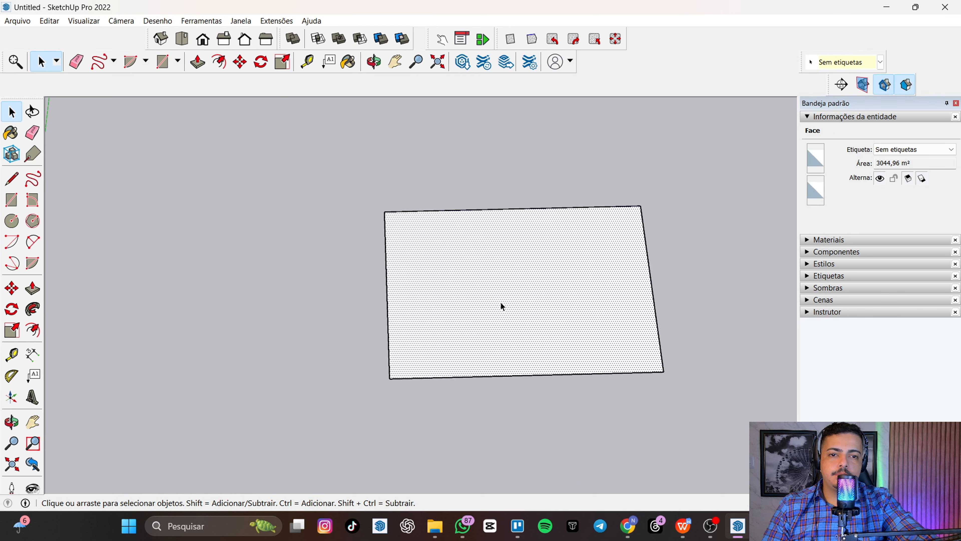
{"action": "scroll", "coordinate": [515, 303], "scroll_direction": "up", "scroll_amount": 1}
{"action": "middle_click_drag", "start_coordinate": [602, 301], "coordinate": [500, 275]}
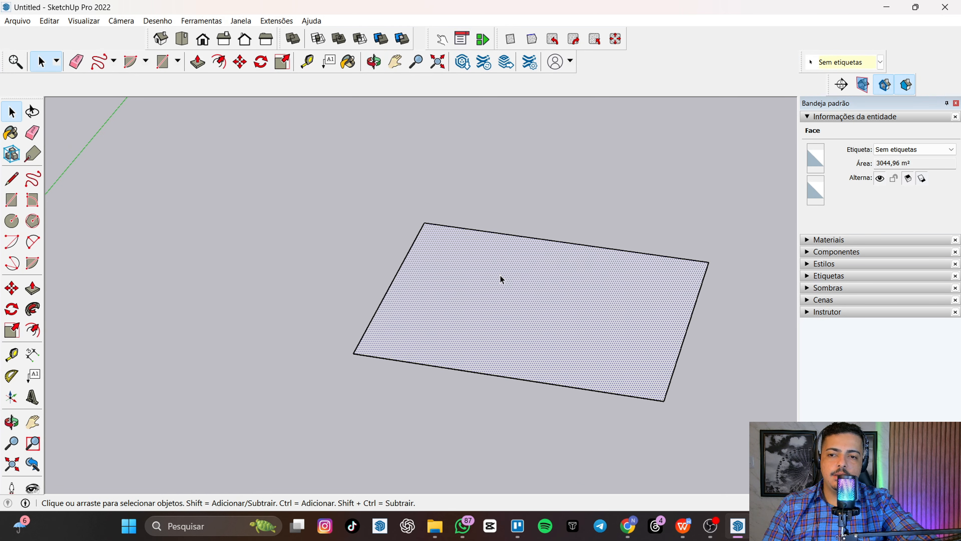
{"action": "double_click", "coordinate": [505, 298]}
{"action": "right_click", "coordinate": [505, 299]}
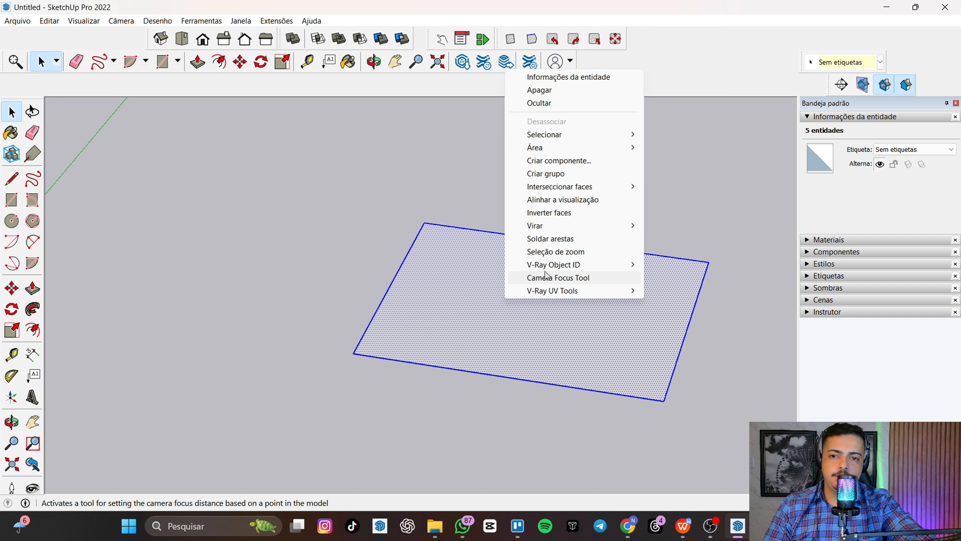
{"action": "left_click", "coordinate": [594, 175]}
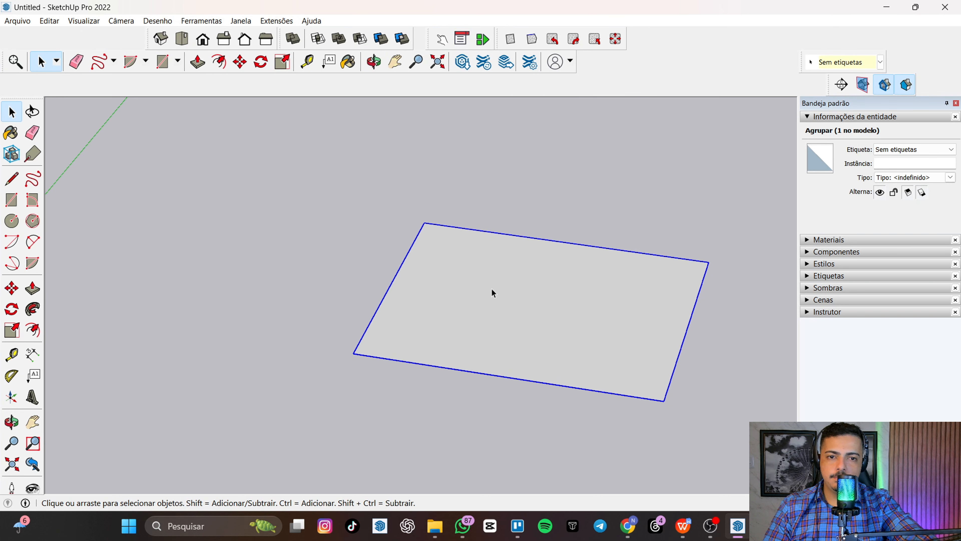
Step: Select the large rectangle's face and check its area in the entity information
{"action": "left_click", "coordinate": [530, 303]}
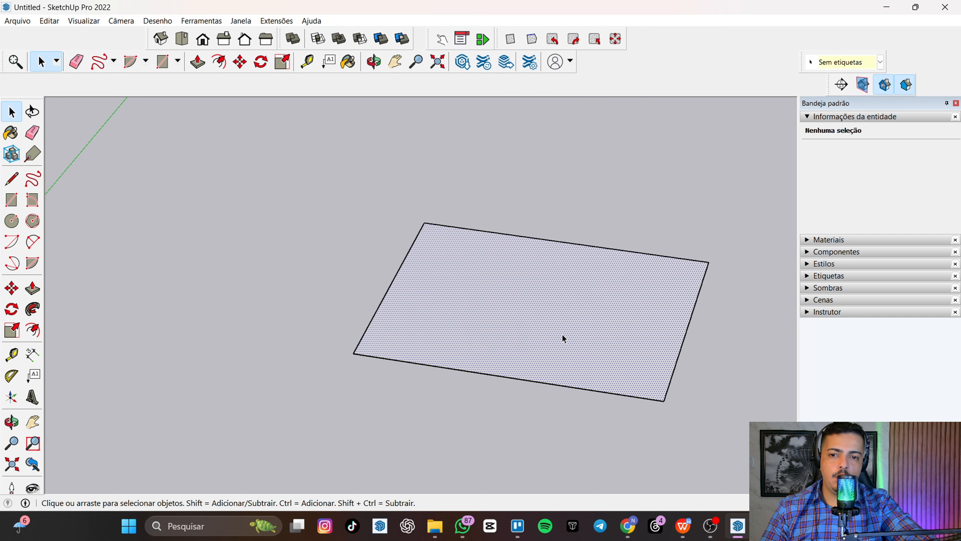
{"action": "middle_click_drag", "start_coordinate": [563, 335], "coordinate": [493, 329]}
{"action": "middle_click_drag", "start_coordinate": [688, 197], "coordinate": [484, 341]}
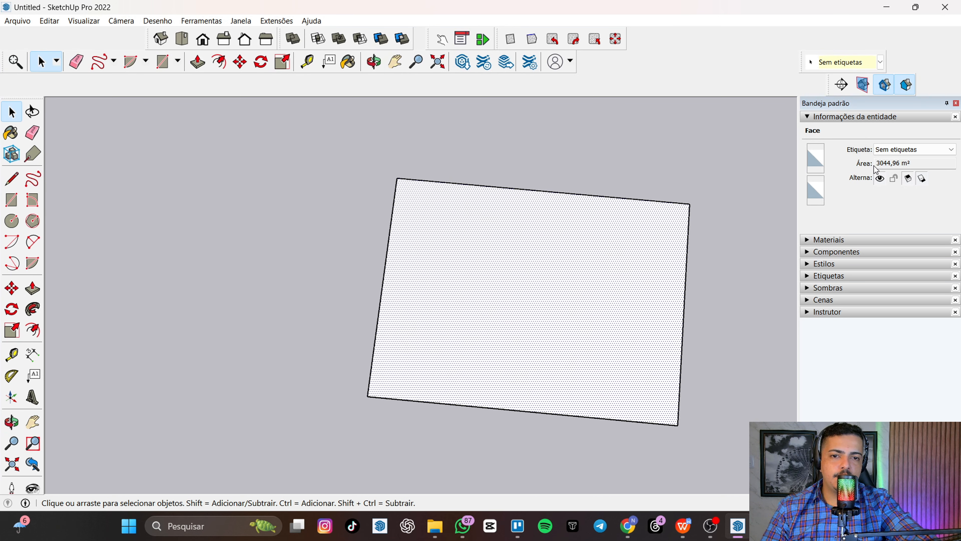
{"action": "middle_click_drag", "start_coordinate": [494, 280], "coordinate": [521, 285]}
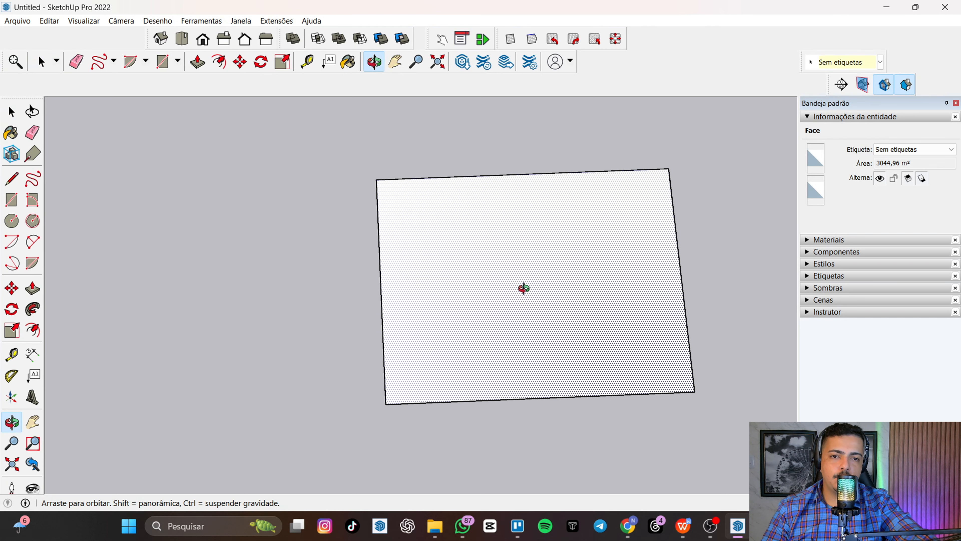
{"action": "middle_click_drag", "start_coordinate": [242, 343], "coordinate": [276, 267]}
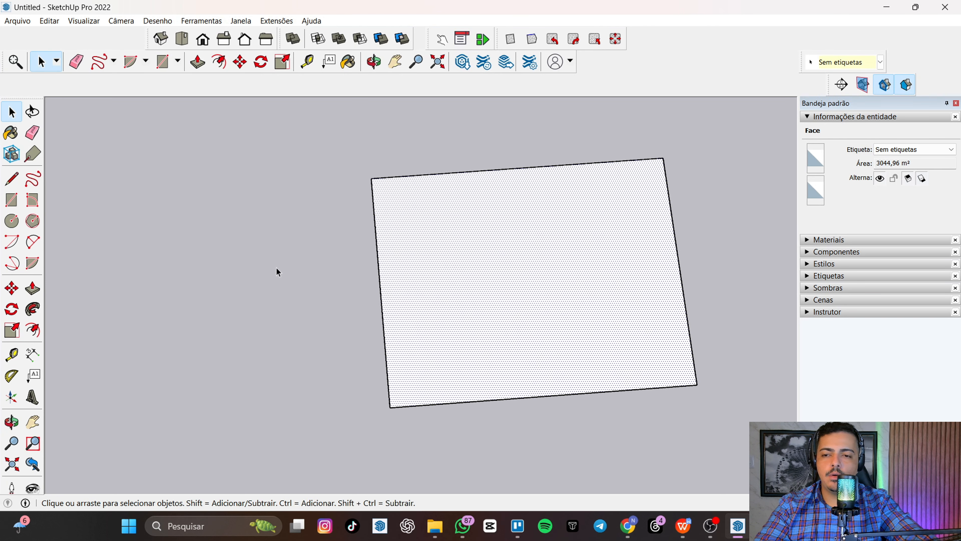
Step: Draw a 5 by 5 m square on the ground plane beside the large rectangle
{"action": "key", "text": "r"}
{"action": "left_click", "coordinate": [165, 262]}
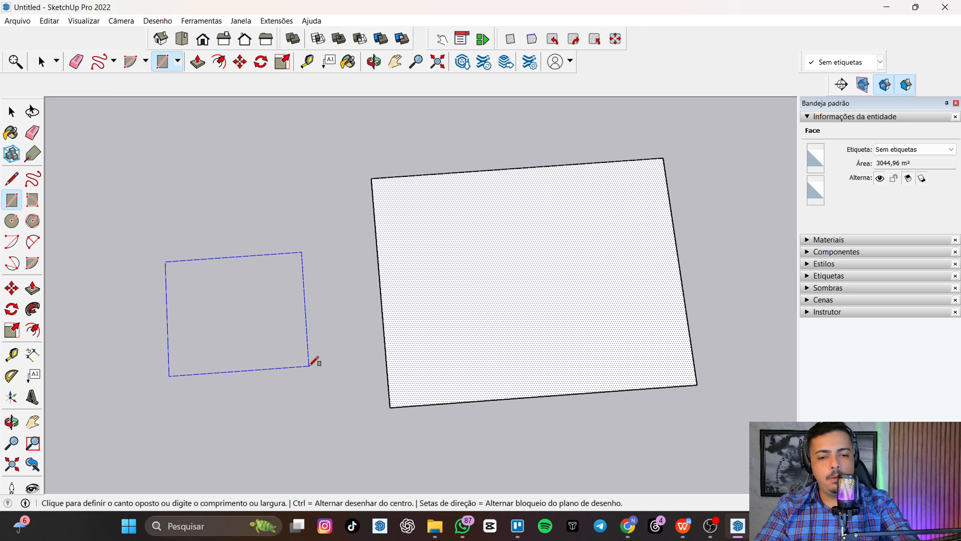
{"action": "type", "text": "5;5"}
{"action": "key", "text": "Return"}
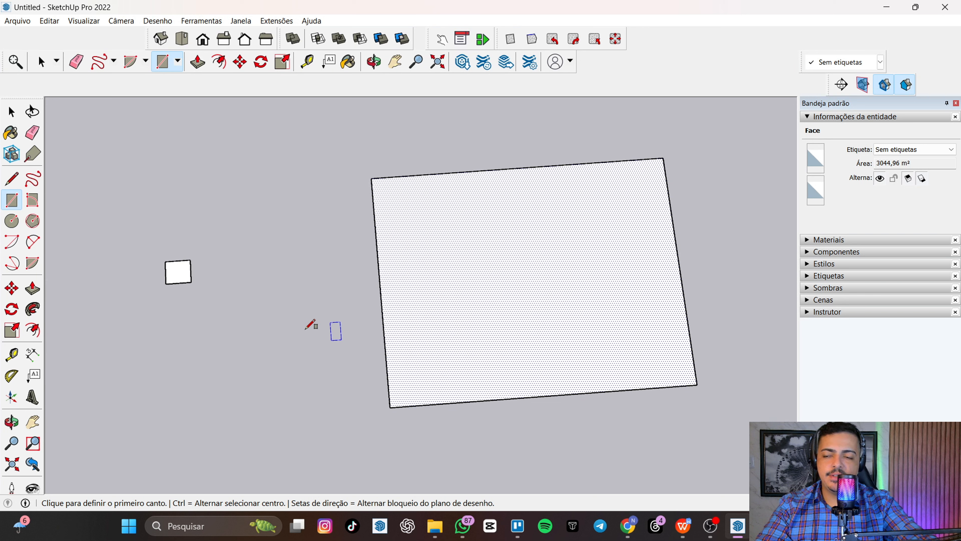
{"action": "key", "text": "space"}
Step: Select the small square's face and examine its area and tag fields in the entity information
{"action": "scroll", "coordinate": [148, 266], "scroll_direction": "up", "scroll_amount": 4}
{"action": "scroll", "coordinate": [151, 267], "scroll_direction": "up", "scroll_amount": 1}
{"action": "left_click", "coordinate": [221, 280]}
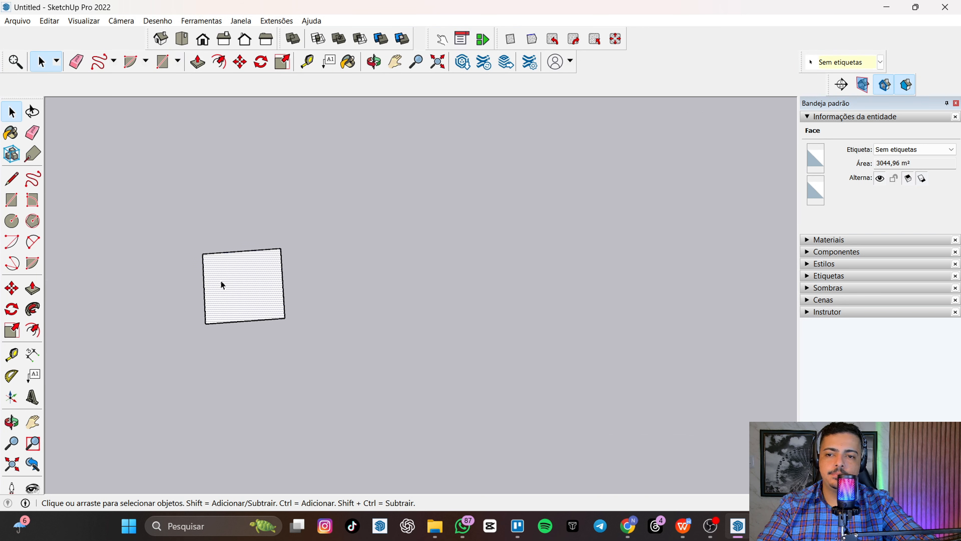
{"action": "left_click", "coordinate": [296, 302]}
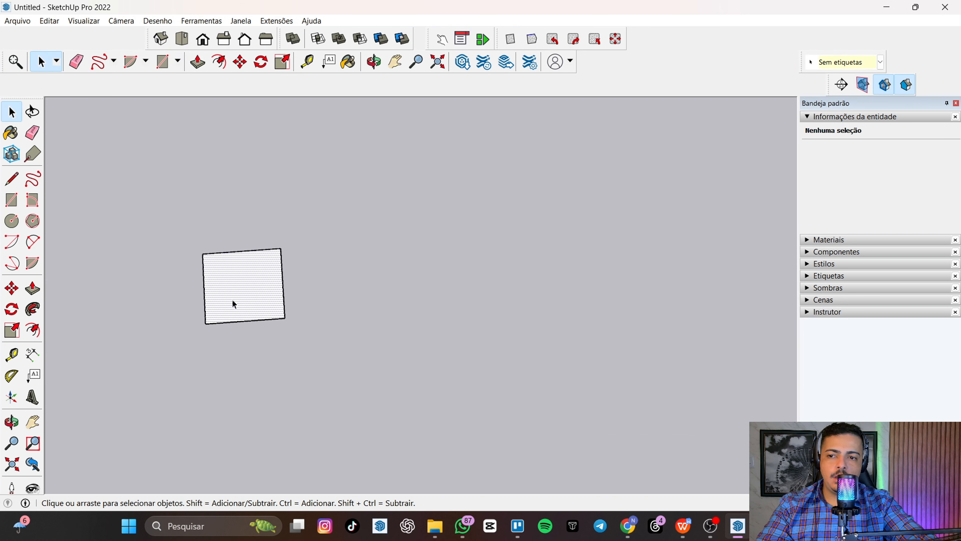
{"action": "left_click", "coordinate": [232, 301]}
{"action": "scroll", "coordinate": [229, 291], "scroll_direction": "up", "scroll_amount": 2}
{"action": "scroll", "coordinate": [228, 288], "scroll_direction": "up", "scroll_amount": 2}
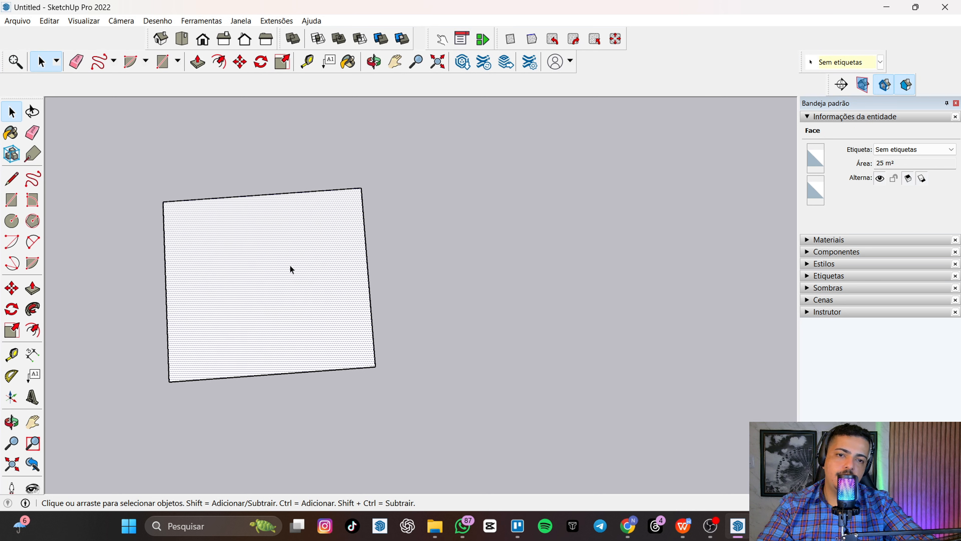
{"action": "left_click_drag", "start_coordinate": [894, 159], "coordinate": [873, 160]}
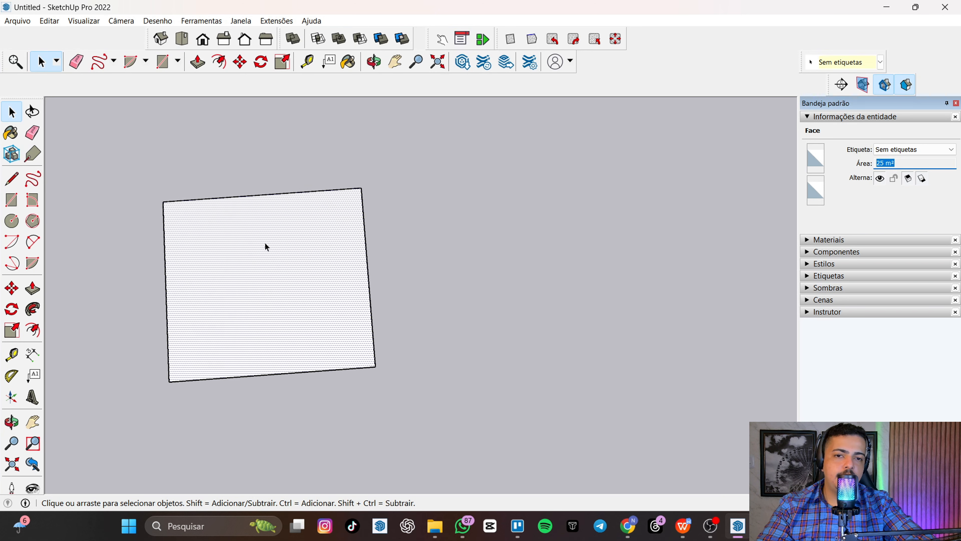
{"action": "left_click", "coordinate": [575, 297]}
{"action": "left_click", "coordinate": [276, 302]}
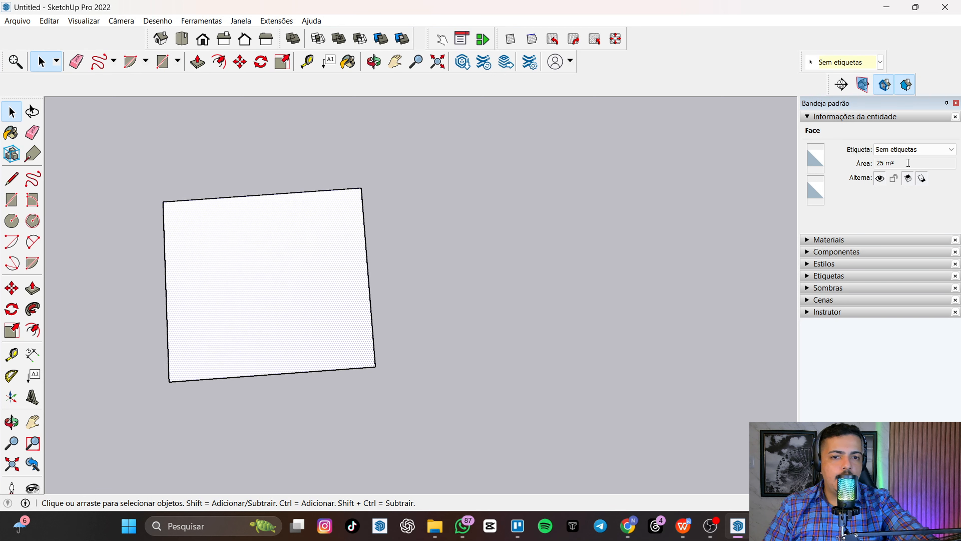
{"action": "left_click", "coordinate": [904, 150]}
{"action": "left_click", "coordinate": [903, 151]}
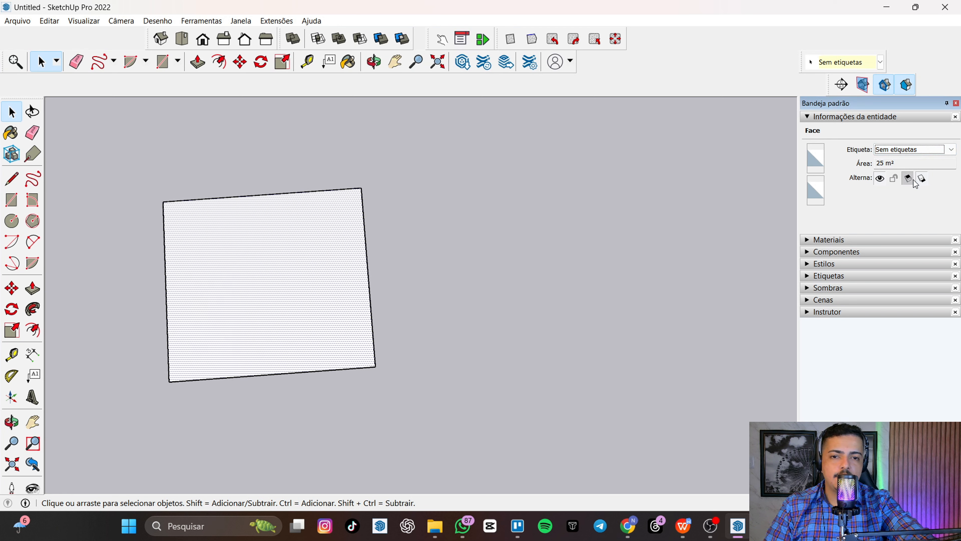
Step: Hide the small square's face and restore it by unhiding the last hidden entity
{"action": "left_click", "coordinate": [878, 178]}
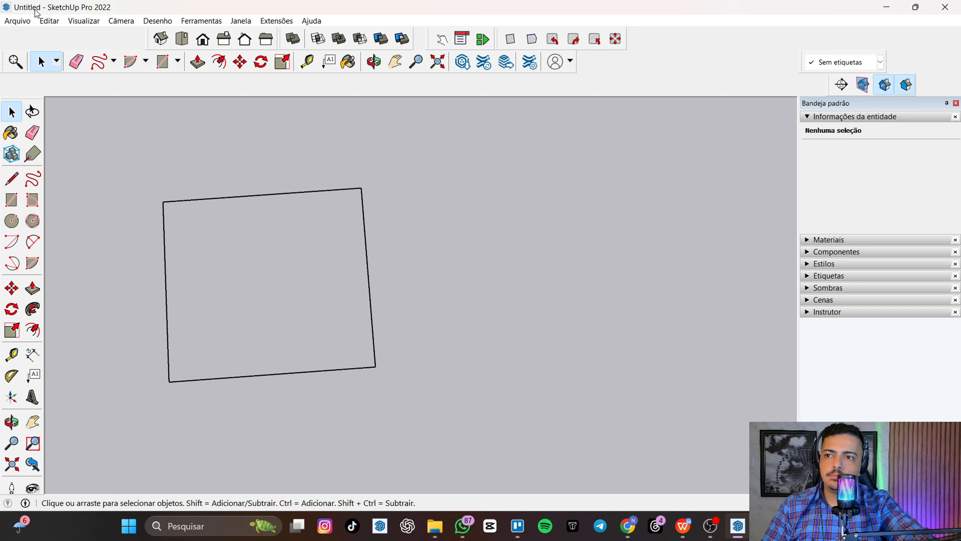
{"action": "left_click", "coordinate": [48, 21]}
{"action": "mouse_move", "coordinate": [99, 213]}
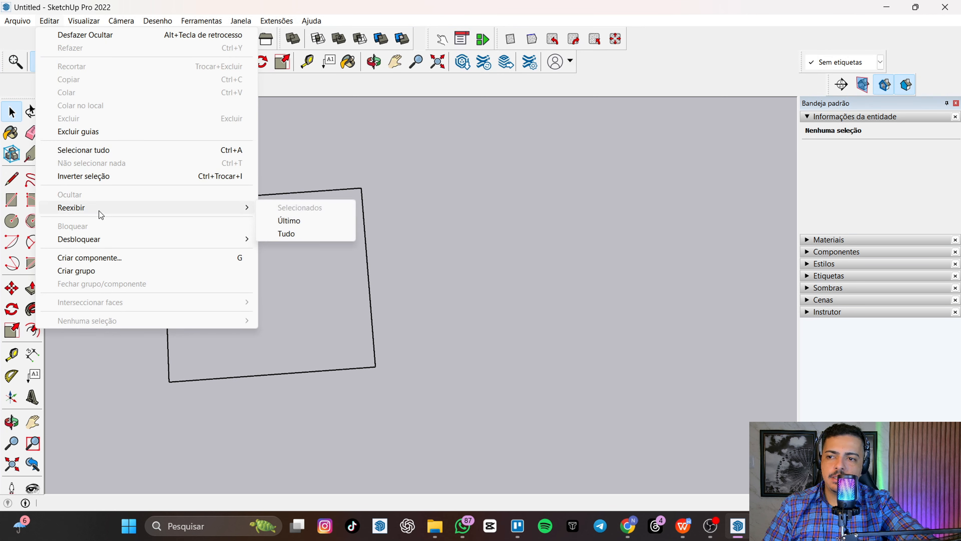
{"action": "left_click", "coordinate": [57, 23]}
{"action": "left_click", "coordinate": [56, 23]}
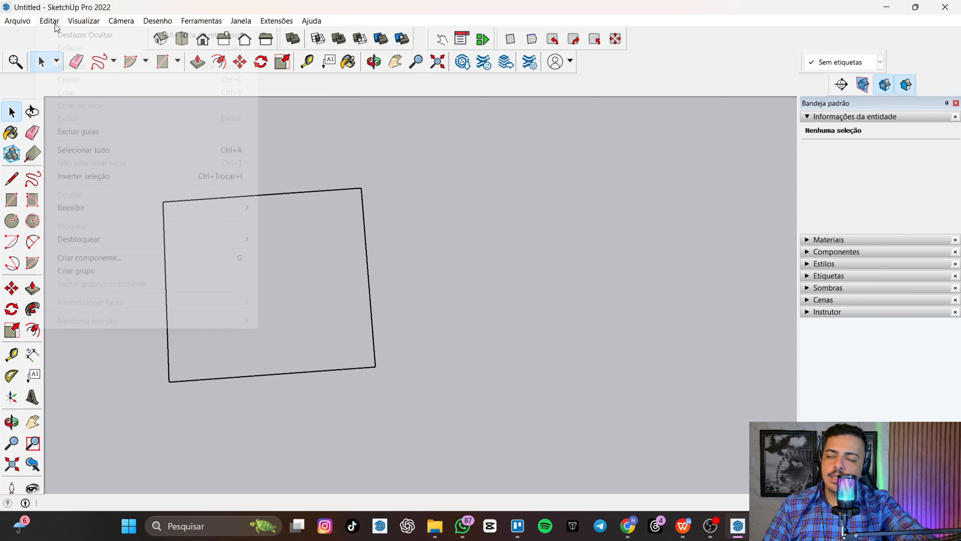
{"action": "mouse_move", "coordinate": [106, 208]}
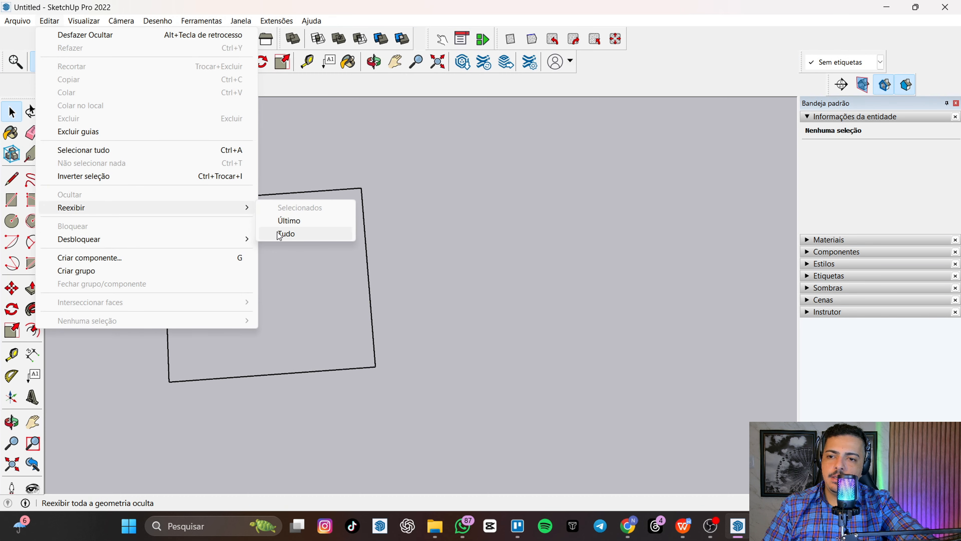
{"action": "left_click", "coordinate": [286, 222]}
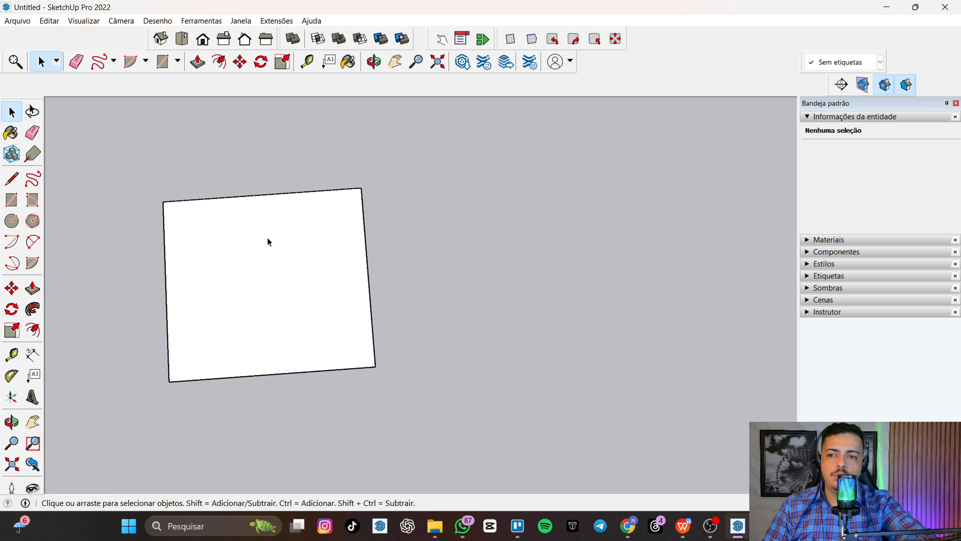
Step: Try a dark brown paint on the small square's front face through its entity information and undo it
{"action": "left_click", "coordinate": [311, 264]}
{"action": "scroll", "coordinate": [308, 261], "scroll_direction": "down", "scroll_amount": 2}
{"action": "middle_click_drag", "start_coordinate": [490, 280], "coordinate": [432, 259]}
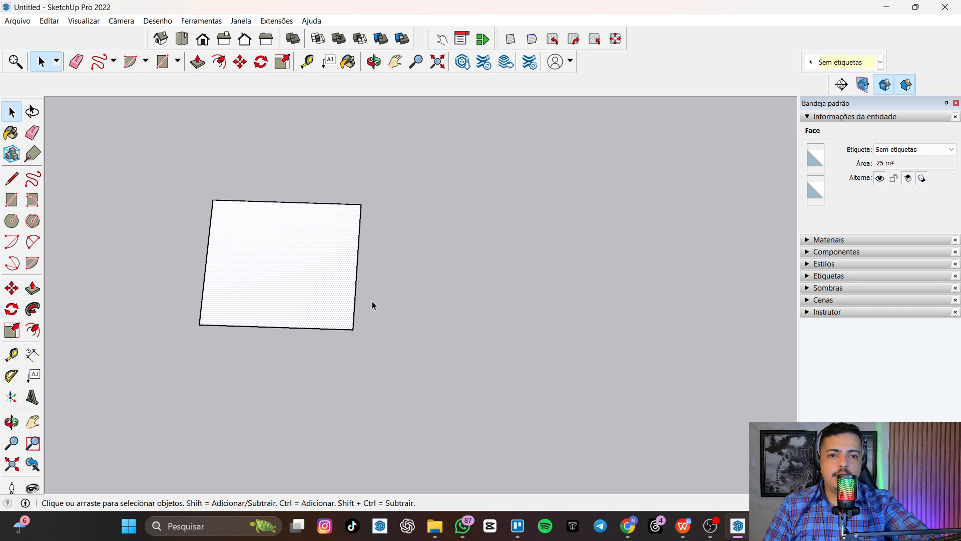
{"action": "scroll", "coordinate": [375, 300], "scroll_direction": "up", "scroll_amount": 1}
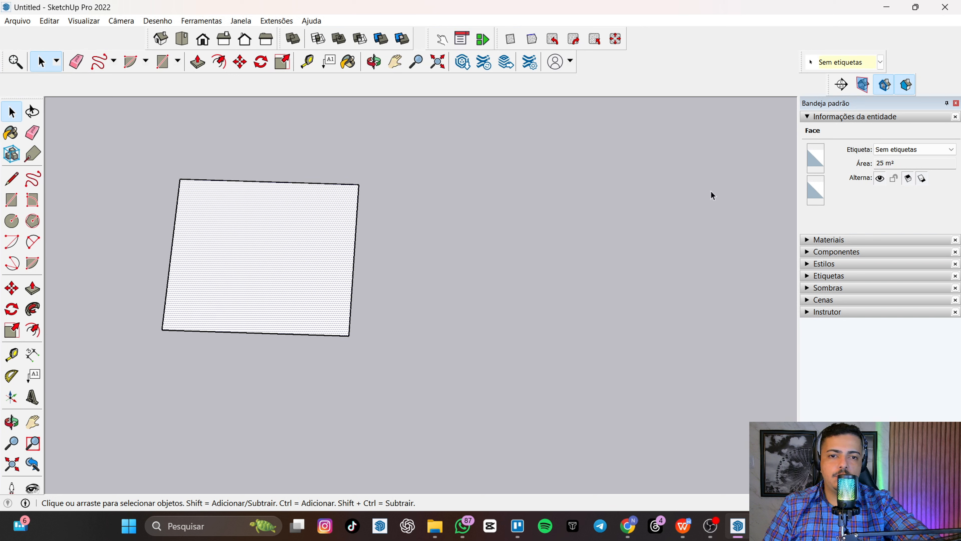
{"action": "left_click", "coordinate": [817, 161]}
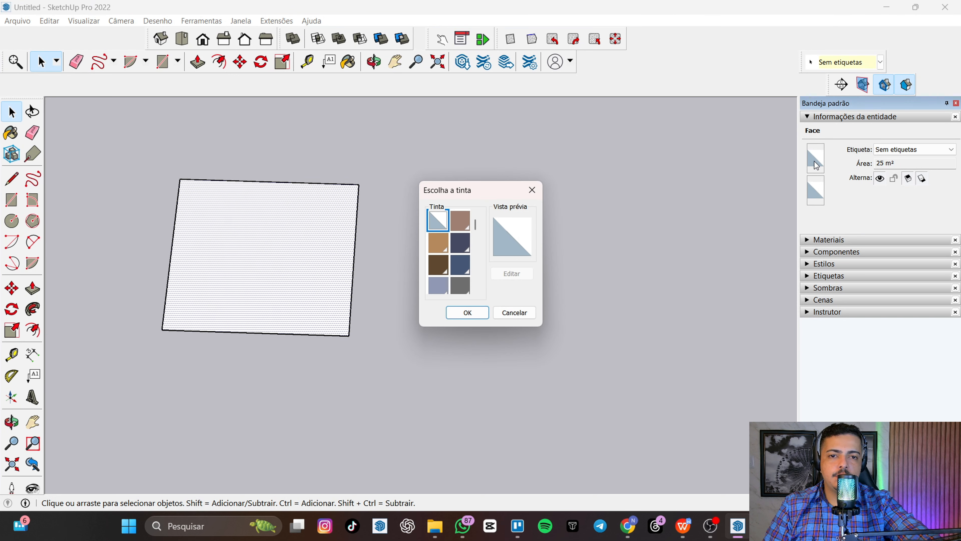
{"action": "left_click", "coordinate": [463, 222]}
{"action": "left_click", "coordinate": [434, 241]}
{"action": "left_click", "coordinate": [461, 244]}
{"action": "left_click", "coordinate": [458, 265]}
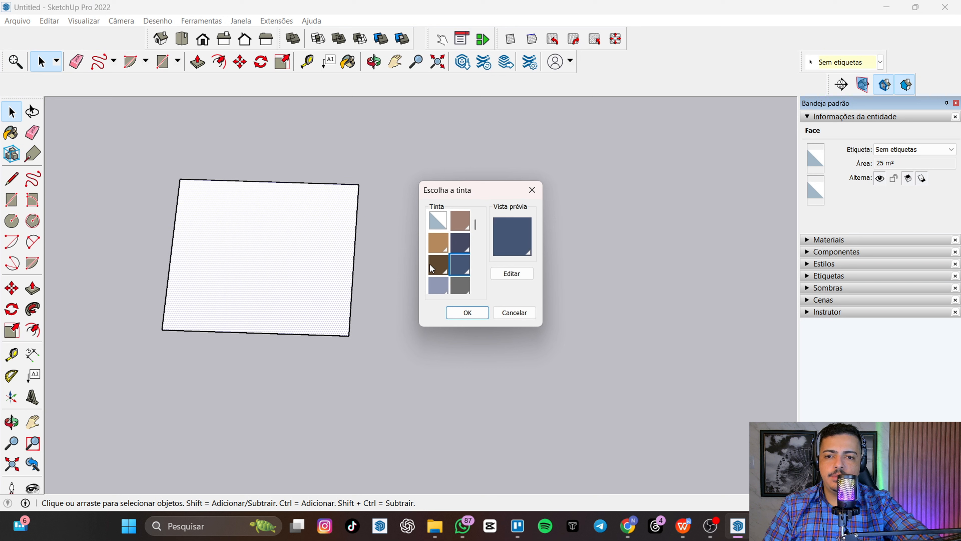
{"action": "left_click", "coordinate": [436, 266]}
{"action": "left_click", "coordinate": [466, 313]}
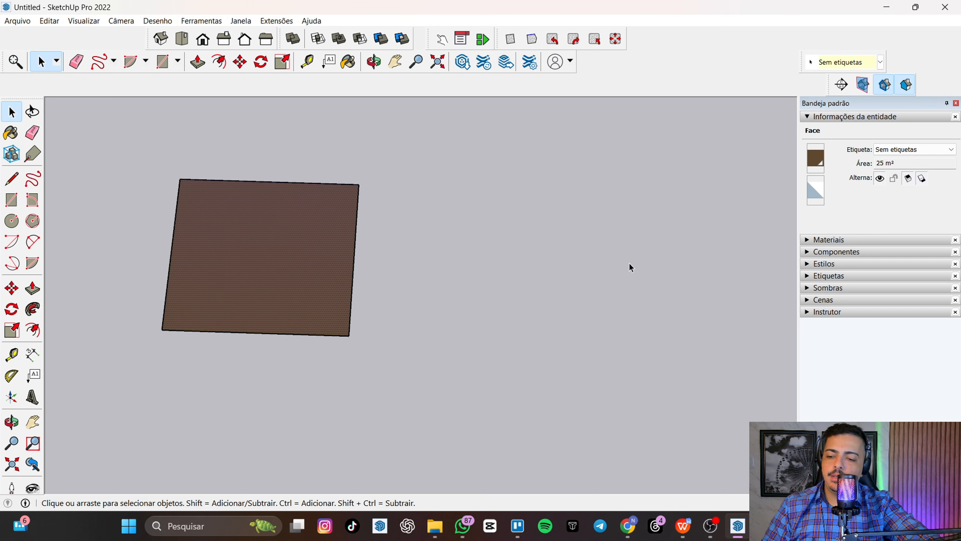
{"action": "key", "text": "ctrl+z"}
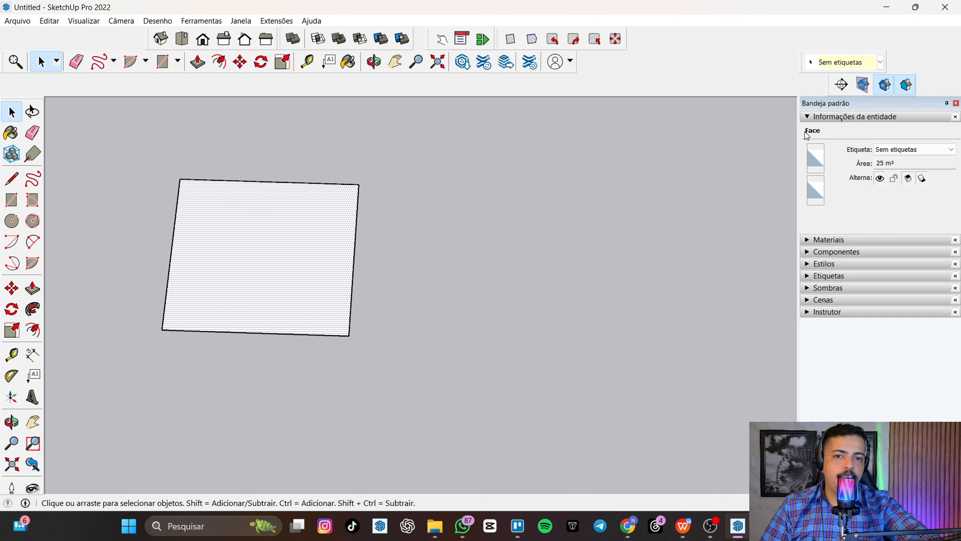
Step: Collapse the entity information and look over the materials library, including the Água collection
{"action": "left_click", "coordinate": [808, 117]}
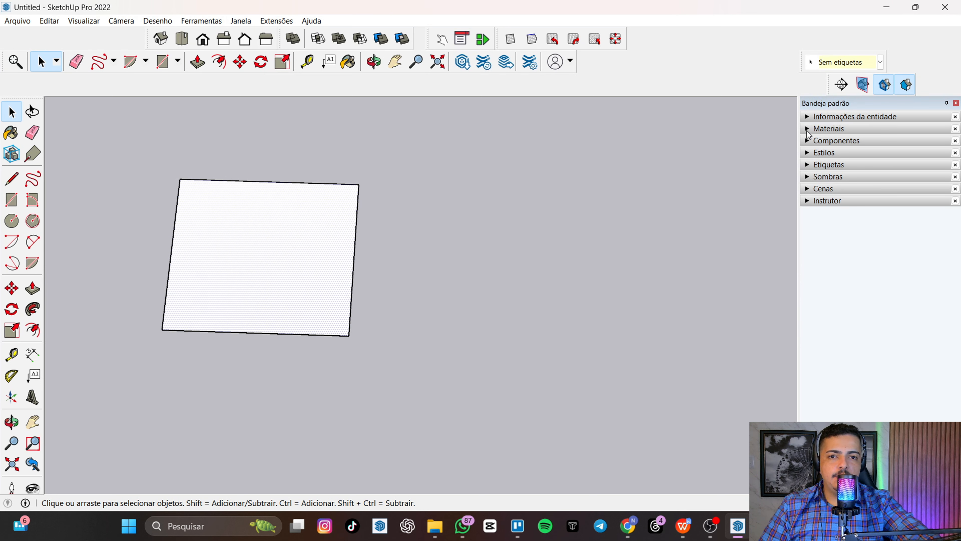
{"action": "left_click", "coordinate": [810, 129]}
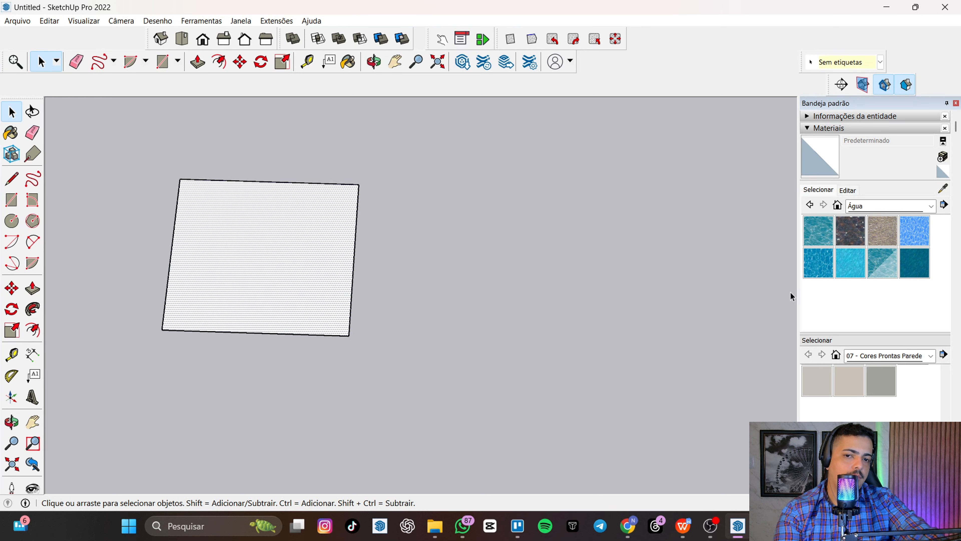
{"action": "left_click", "coordinate": [818, 130]}
{"action": "left_click", "coordinate": [817, 129]}
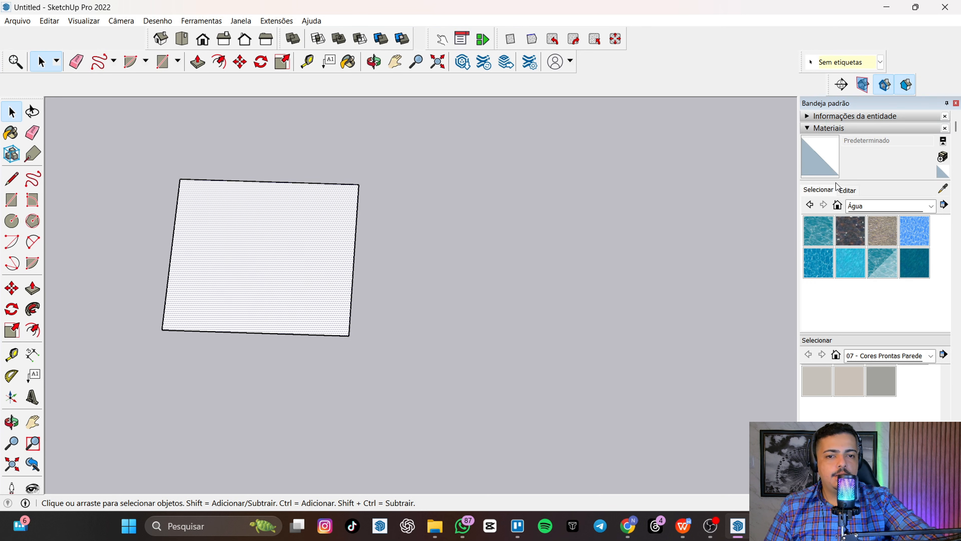
{"action": "left_click", "coordinate": [817, 129]}
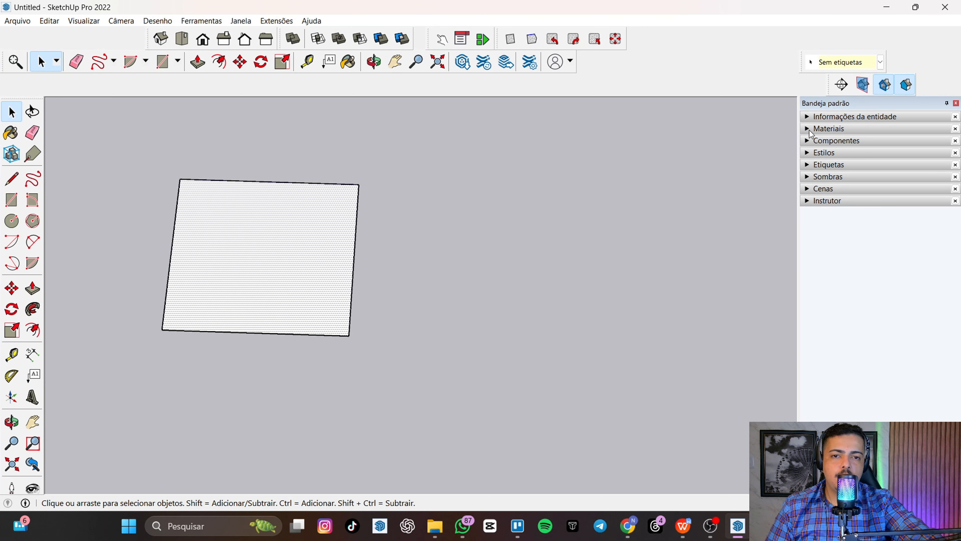
{"action": "left_click", "coordinate": [811, 128]}
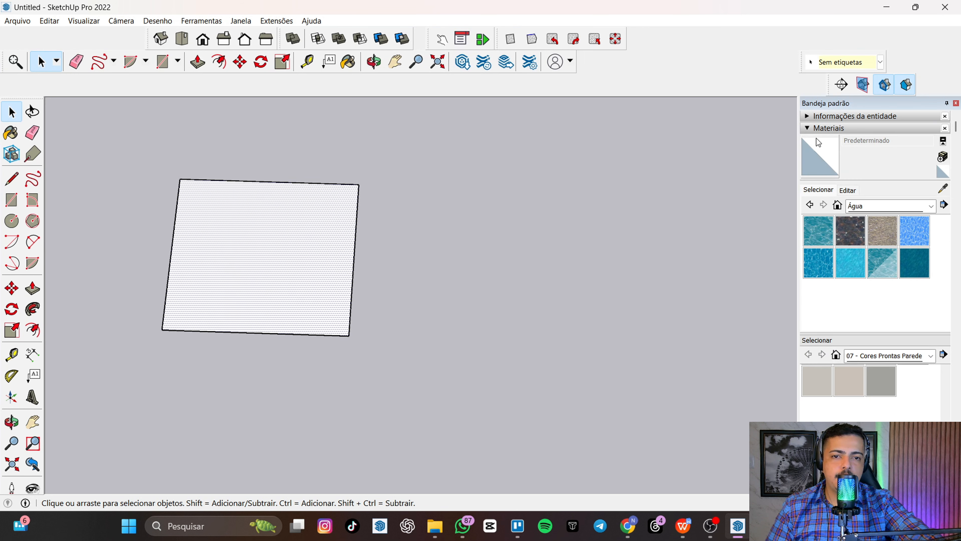
{"action": "left_click", "coordinate": [814, 116]}
{"action": "left_click", "coordinate": [813, 115]}
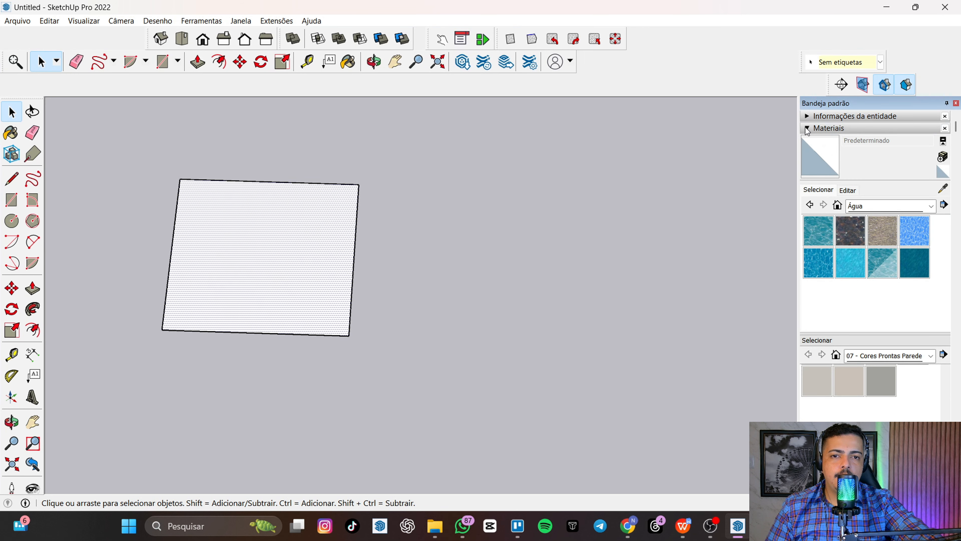
{"action": "left_click", "coordinate": [808, 130]}
Step: Examine the selection, editing and statistics views of the components browser and its list of favourite collections
{"action": "left_click", "coordinate": [805, 142]}
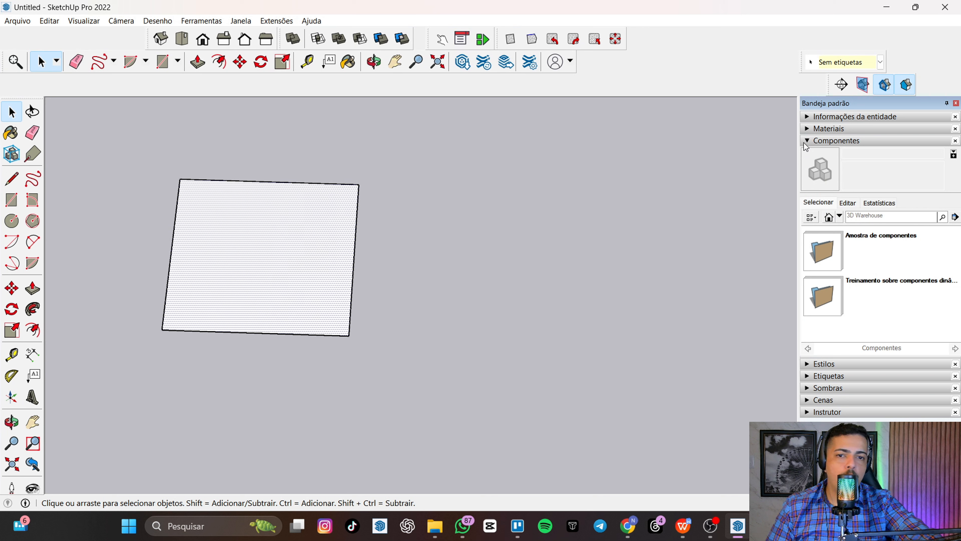
{"action": "left_click", "coordinate": [848, 203]}
{"action": "left_click", "coordinate": [878, 203]}
{"action": "left_click", "coordinate": [819, 203]}
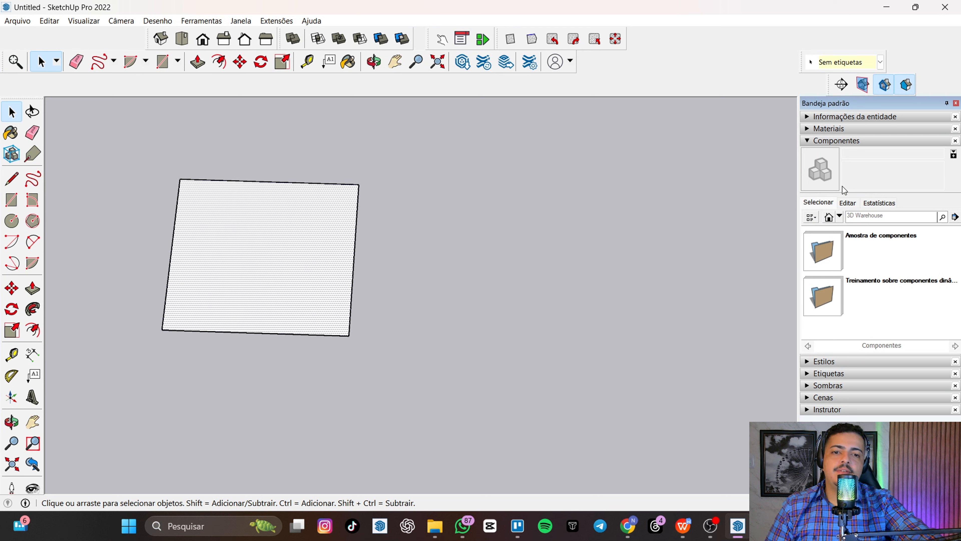
{"action": "left_click", "coordinate": [849, 203]}
{"action": "left_click", "coordinate": [885, 205]}
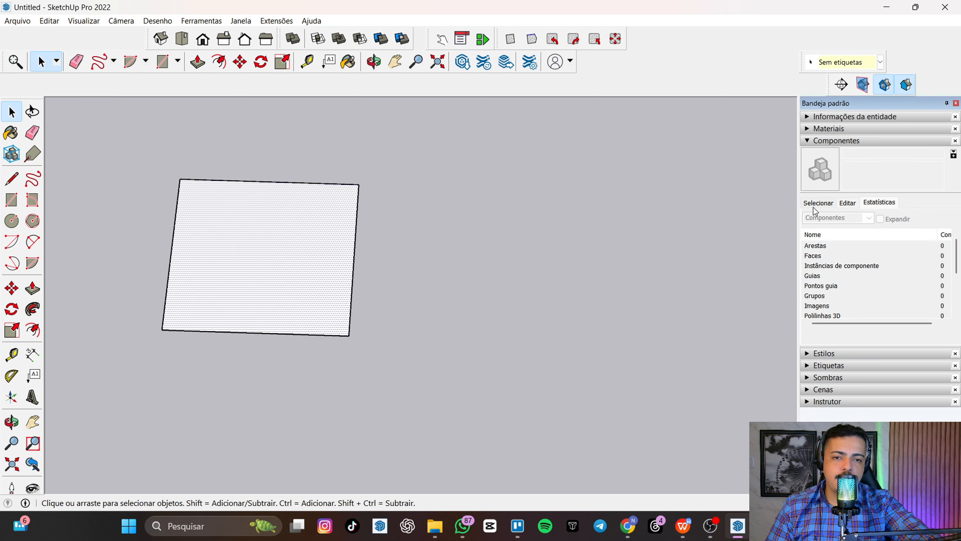
{"action": "left_click", "coordinate": [817, 205]}
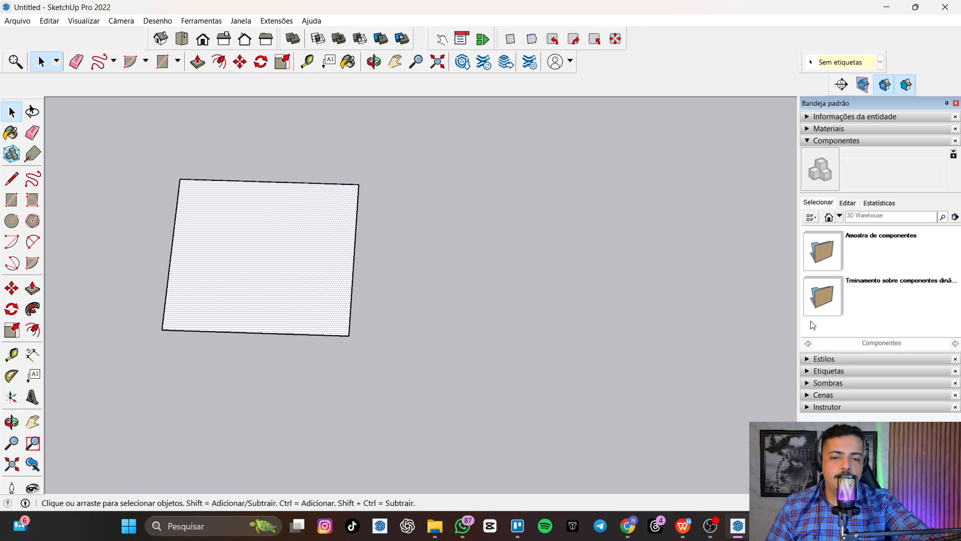
{"action": "left_click", "coordinate": [840, 216]}
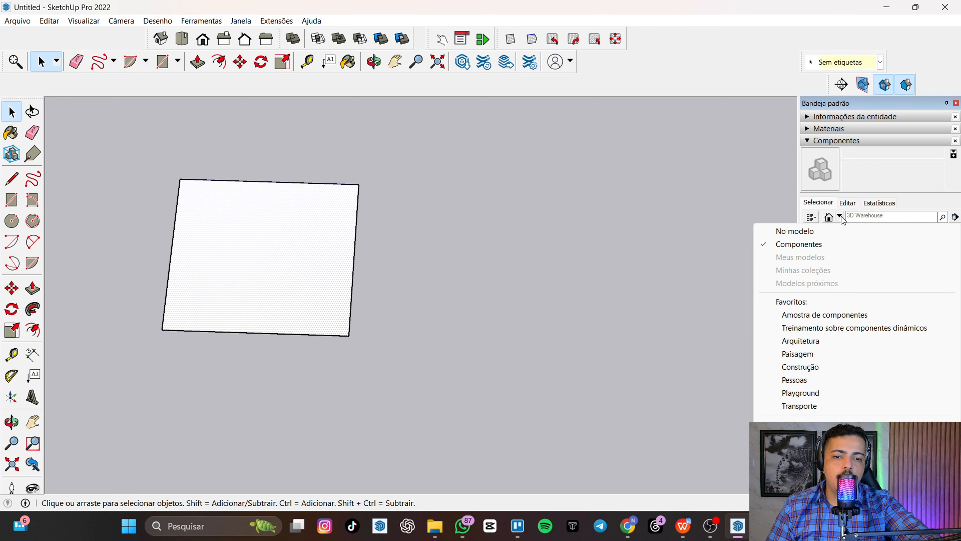
Step: Replace the components browser with the styles display
{"action": "left_click", "coordinate": [817, 140]}
{"action": "left_click", "coordinate": [809, 154]}
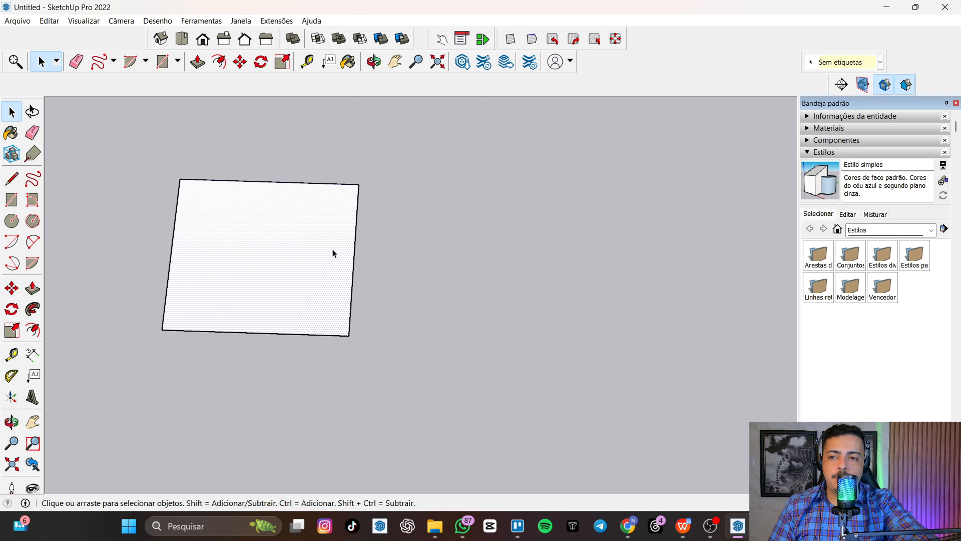
Step: Look over the style's editing and mixing views and bring up its edge settings
{"action": "middle_click_drag", "start_coordinate": [386, 244], "coordinate": [358, 262]}
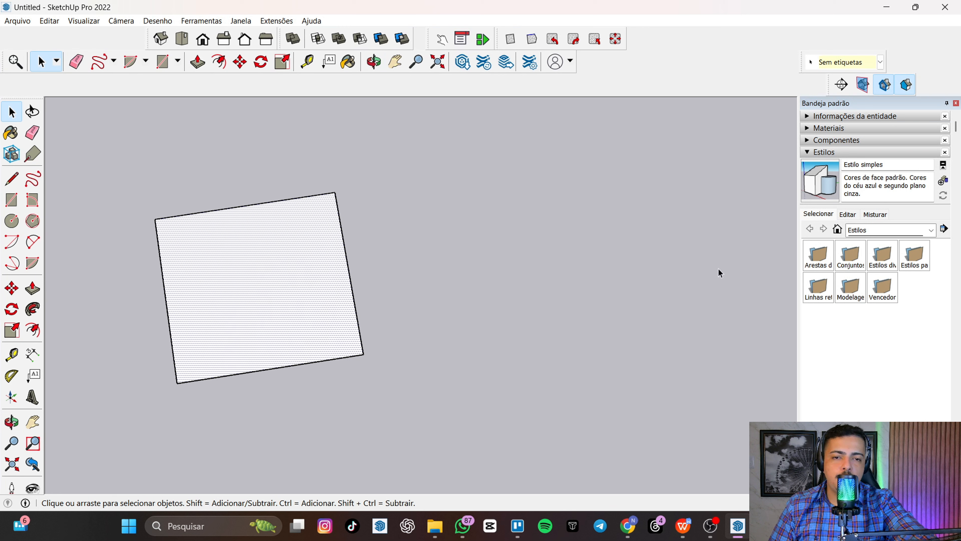
{"action": "left_click", "coordinate": [847, 214]}
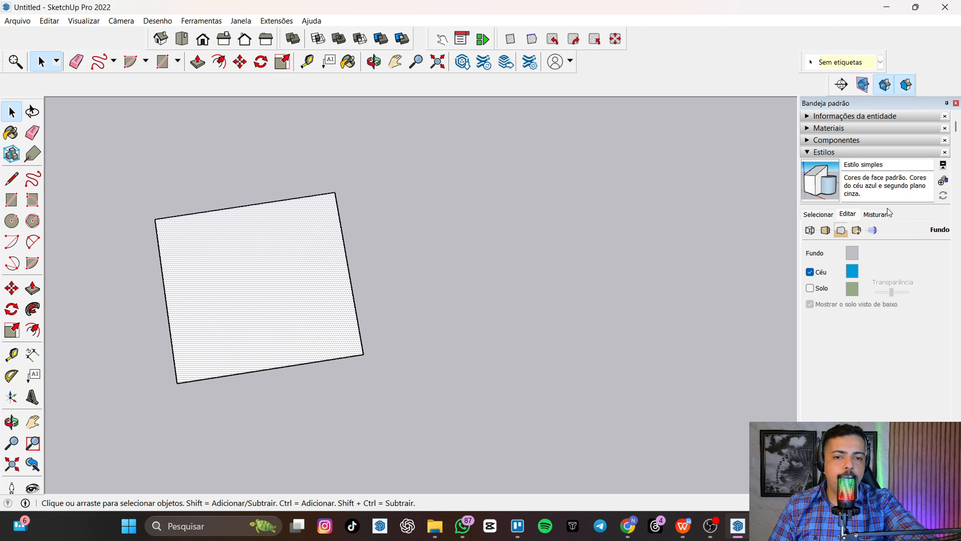
{"action": "left_click", "coordinate": [875, 214]}
{"action": "left_click", "coordinate": [848, 214]}
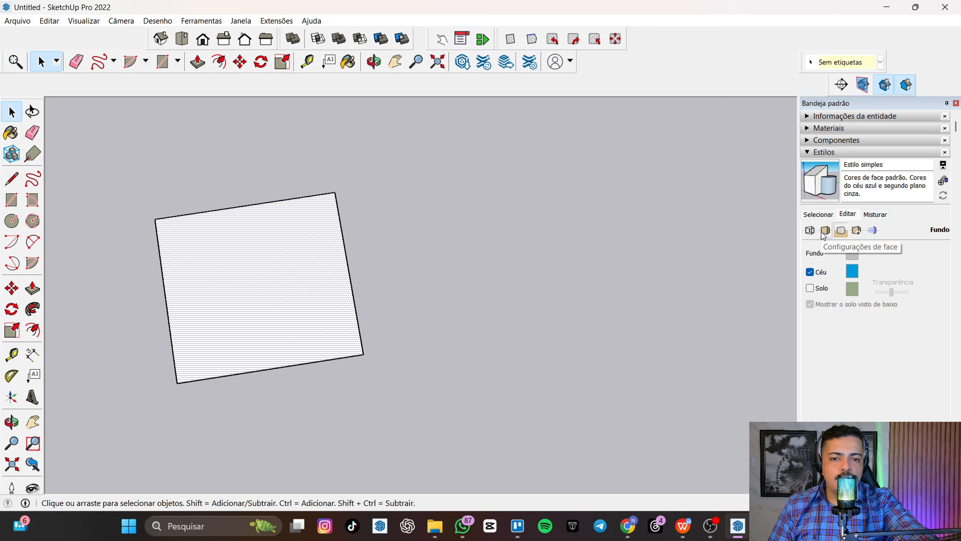
{"action": "left_click", "coordinate": [814, 233]}
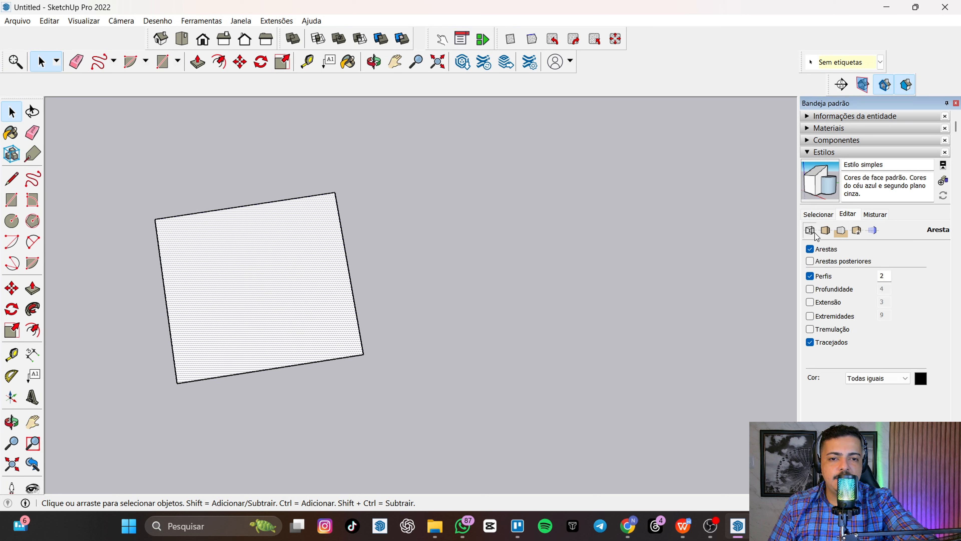
Step: Toggle the style's edge profiles off and on to compare the outline of the square
{"action": "left_click", "coordinate": [810, 276]}
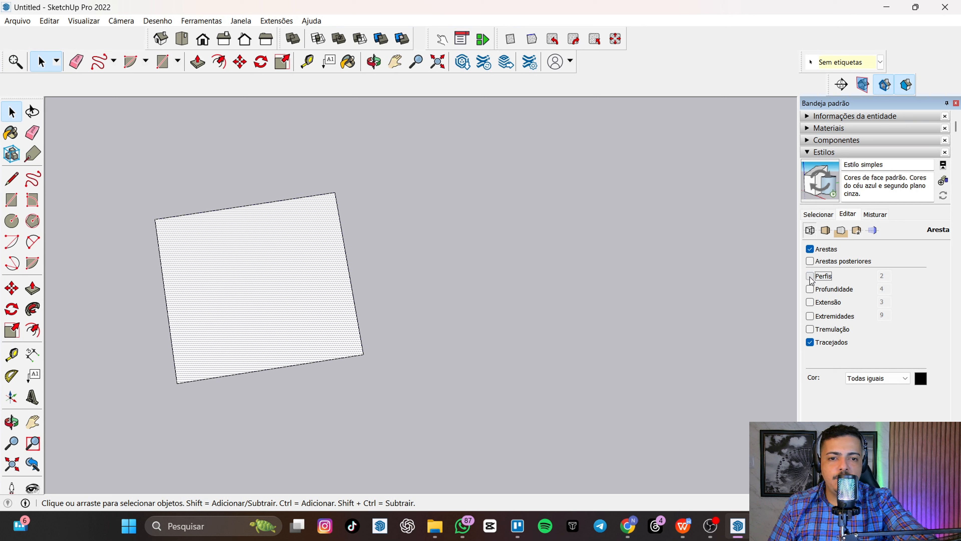
{"action": "left_click", "coordinate": [810, 277]}
{"action": "middle_click_drag", "start_coordinate": [402, 299], "coordinate": [251, 272]}
{"action": "scroll", "coordinate": [251, 273], "scroll_direction": "up", "scroll_amount": 5}
{"action": "middle_click_drag", "start_coordinate": [354, 260], "coordinate": [539, 278]}
{"action": "left_click", "coordinate": [810, 276]}
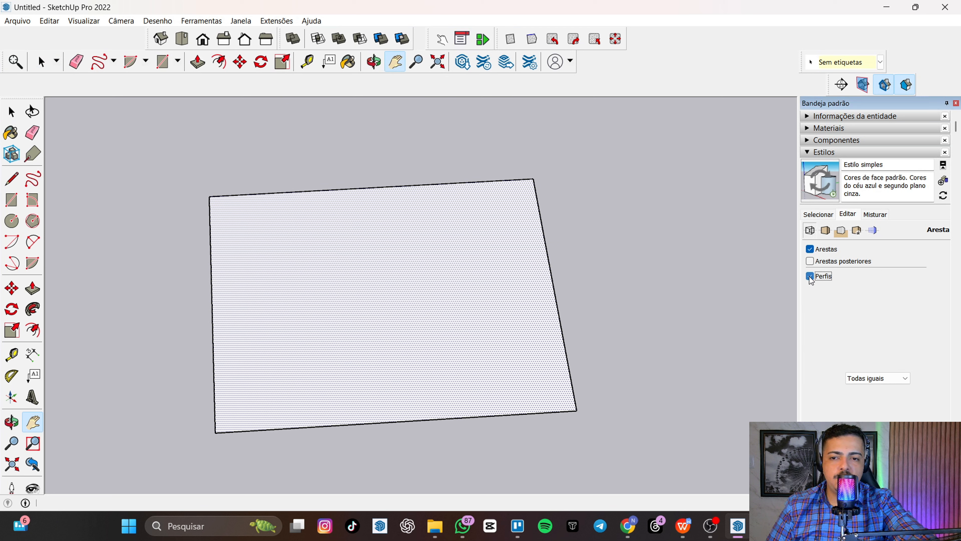
{"action": "left_click", "coordinate": [810, 276]}
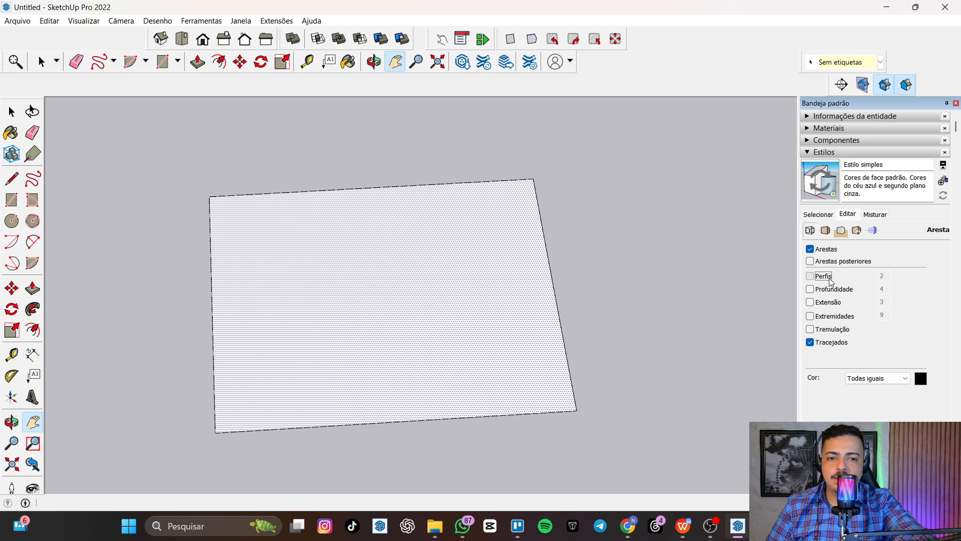
Step: Try an edge profile thickness of 8 on the square's outline and set it back to 2
{"action": "double_click", "coordinate": [887, 279]}
{"action": "type", "text": "8"}
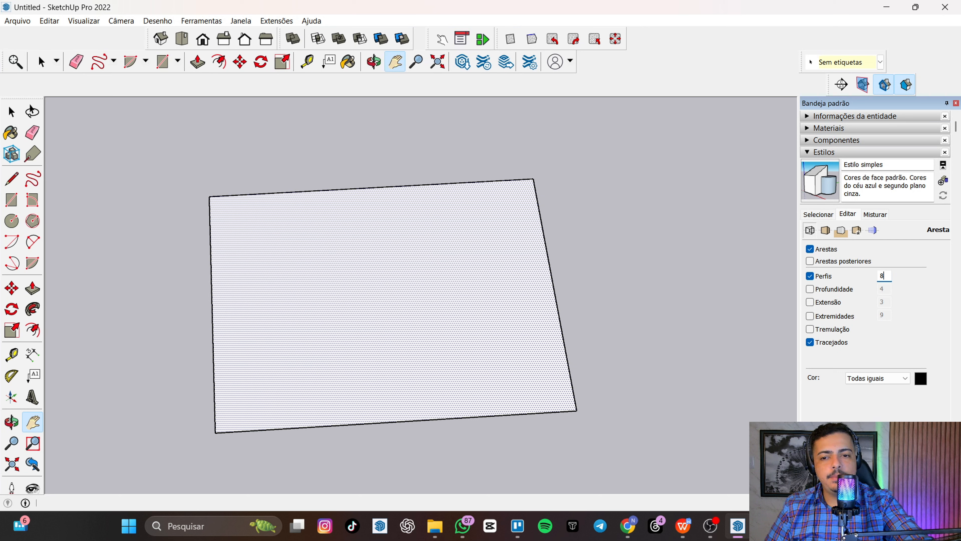
{"action": "key", "text": "Return"}
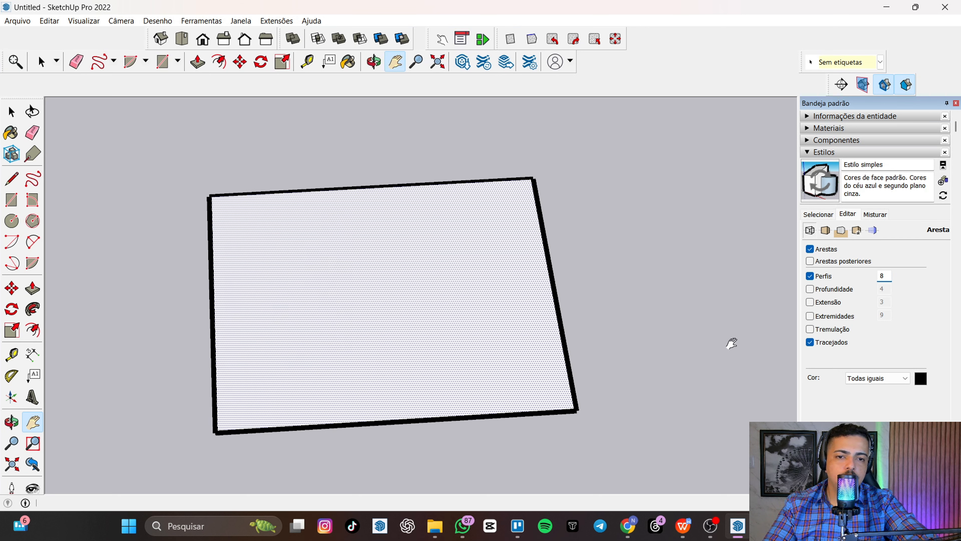
{"action": "double_click", "coordinate": [887, 275]}
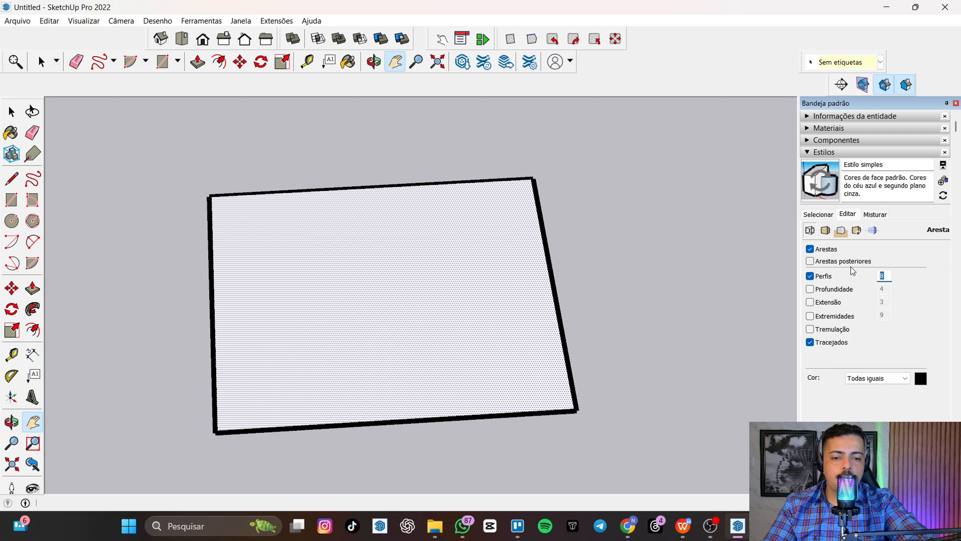
{"action": "type", "text": "2"}
{"action": "key", "text": "Return"}
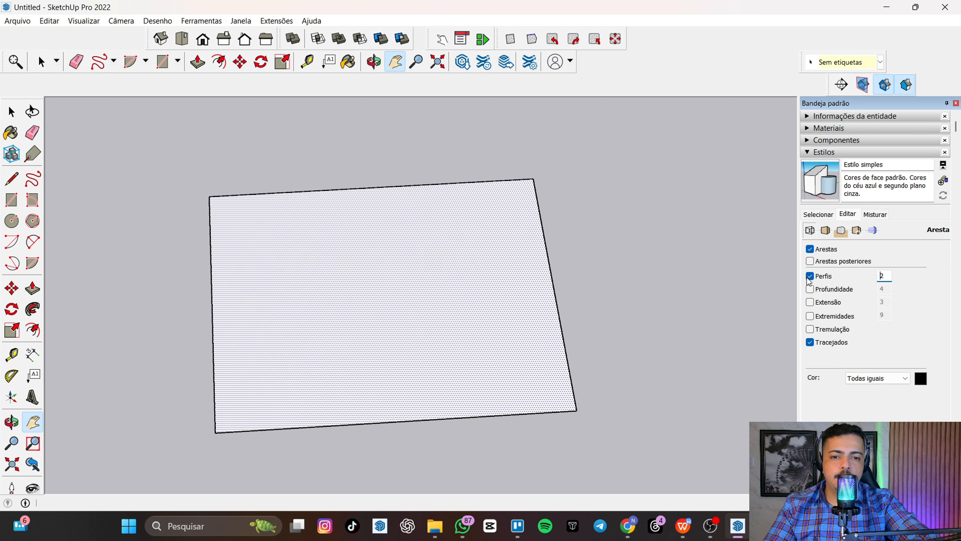
Step: Toggle the edge depth effect on and off and examine the style's face settings
{"action": "left_click", "coordinate": [812, 291]}
{"action": "left_click", "coordinate": [812, 294]}
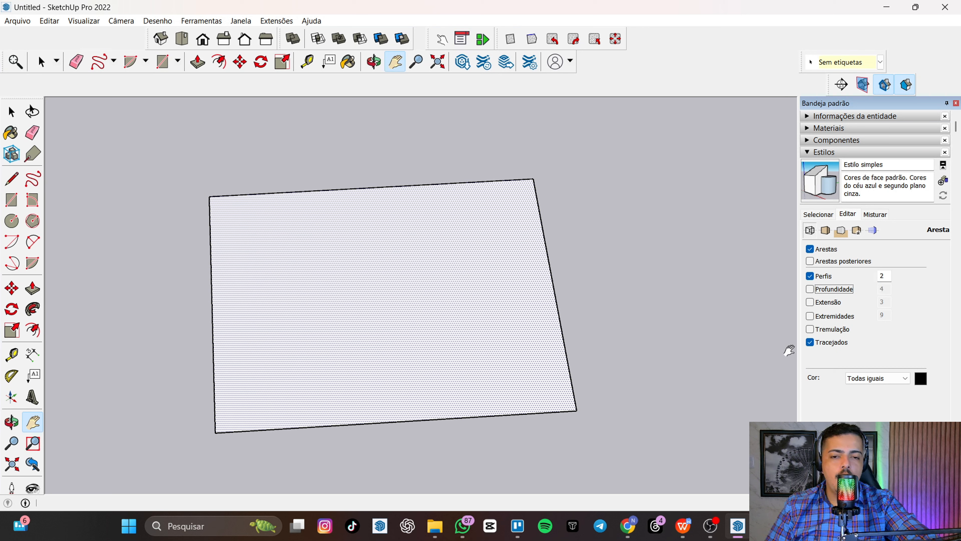
{"action": "left_click", "coordinate": [826, 232]}
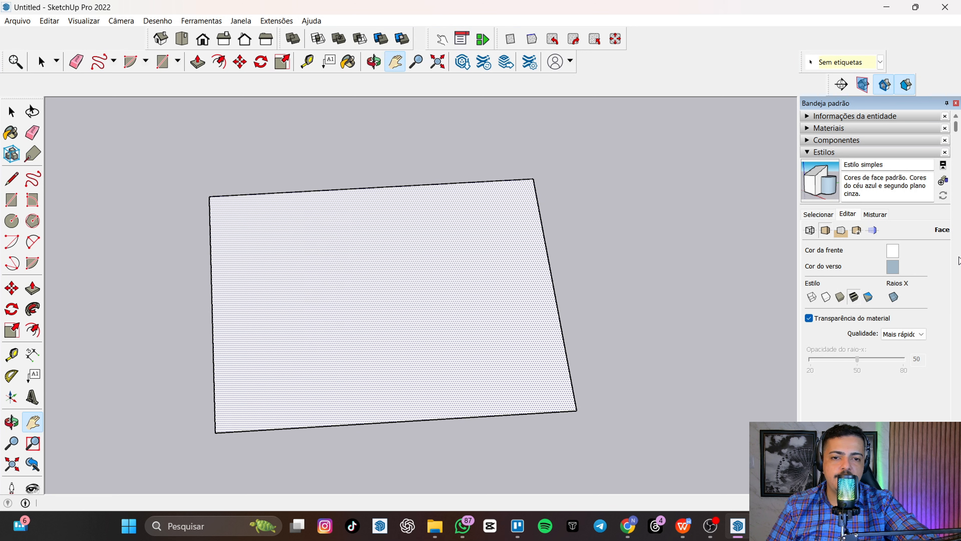
{"action": "scroll", "coordinate": [568, 257], "scroll_direction": "down", "scroll_amount": 5}
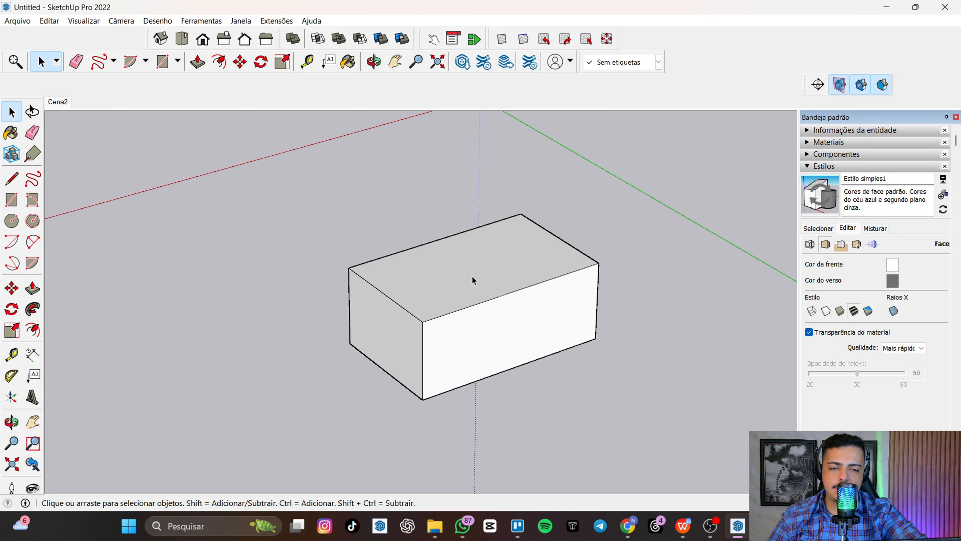
Step: Compare the box in the wireframe and hidden-line face styles and return it to shaded with textures
{"action": "middle_click_drag", "start_coordinate": [473, 275], "coordinate": [491, 328]}
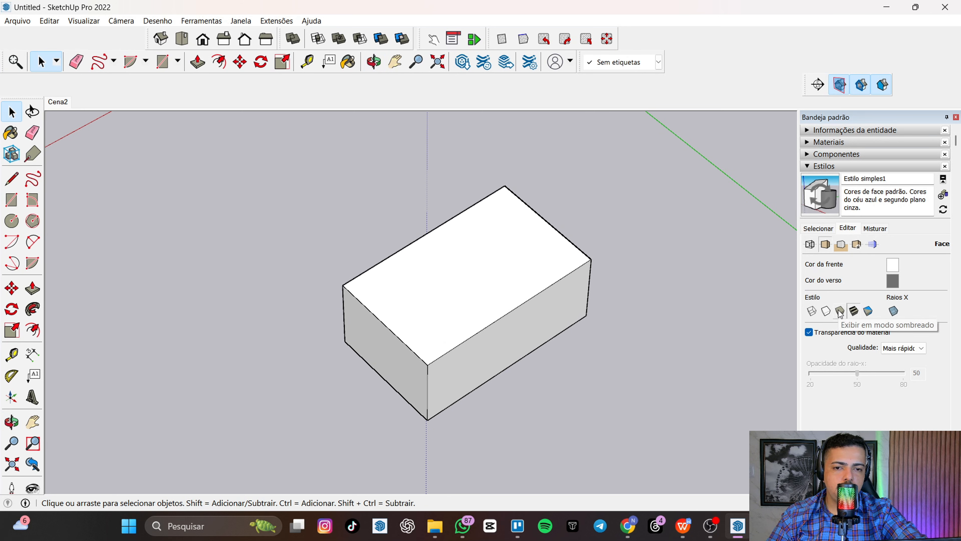
{"action": "left_click", "coordinate": [812, 311]}
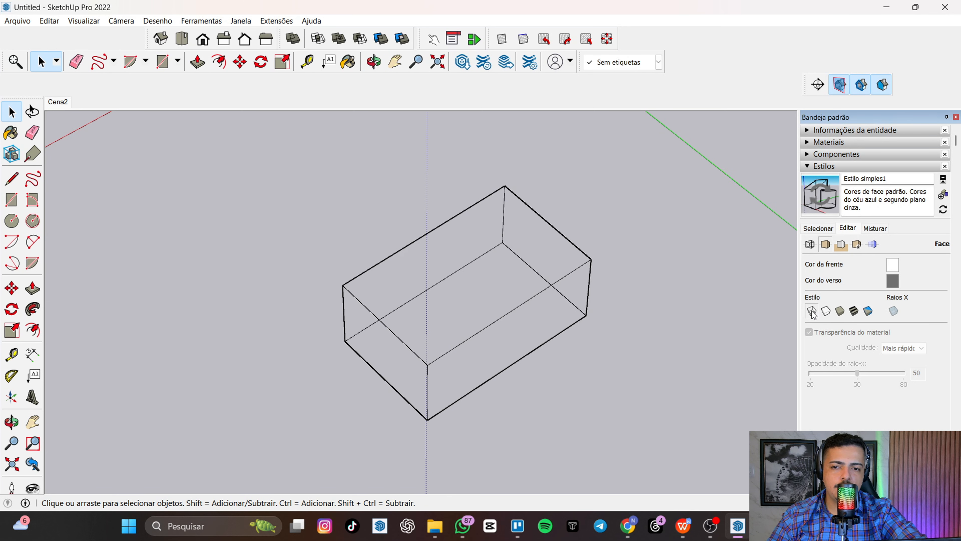
{"action": "left_click", "coordinate": [826, 311]}
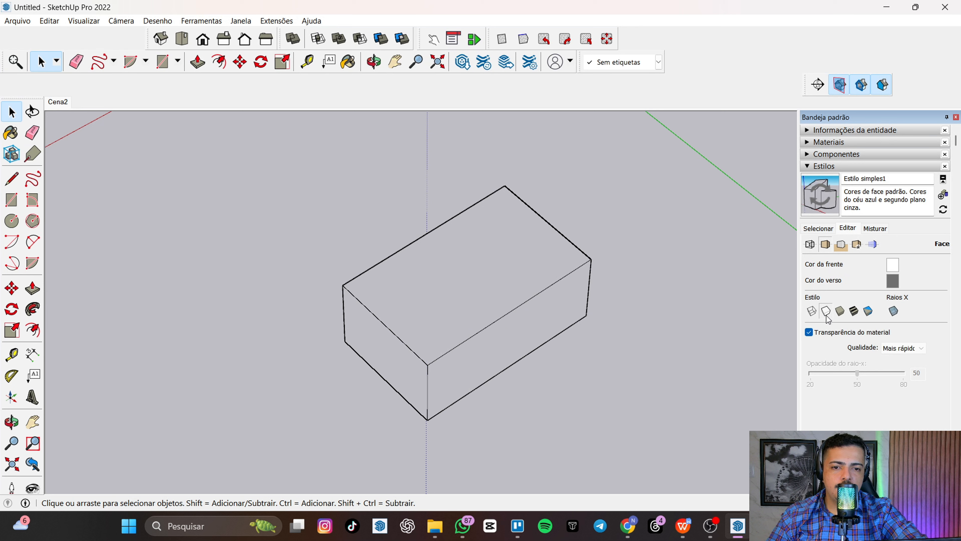
{"action": "left_click", "coordinate": [843, 311]}
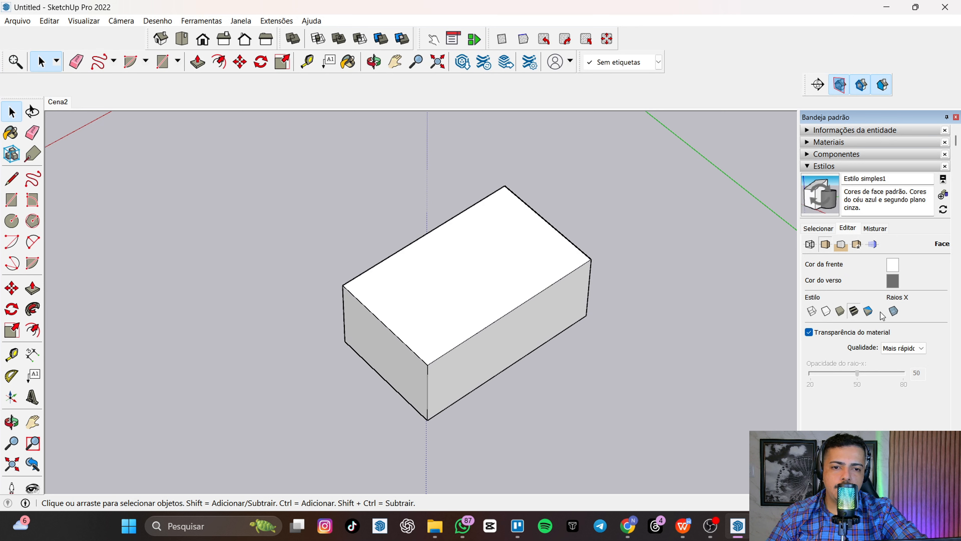
{"action": "left_click", "coordinate": [826, 311]}
{"action": "left_click", "coordinate": [813, 312]}
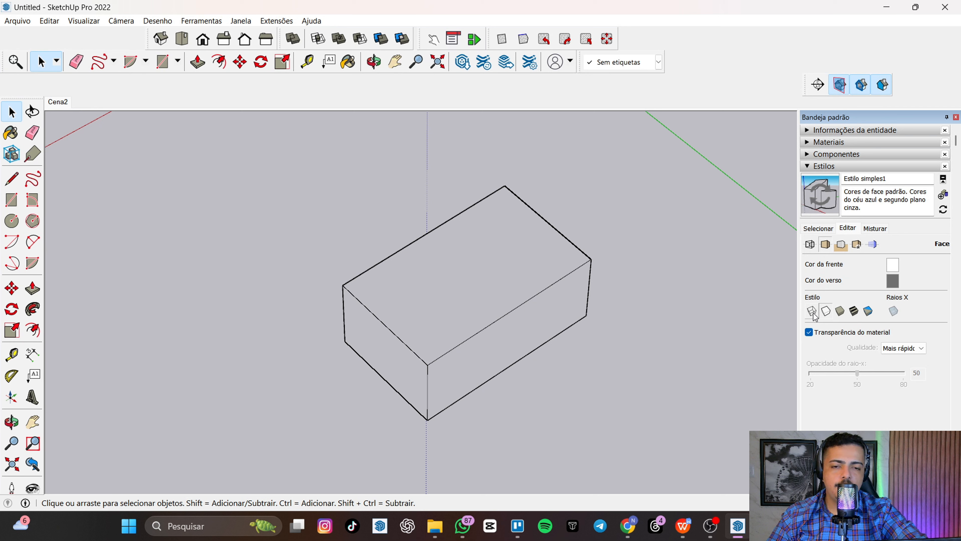
{"action": "left_click", "coordinate": [854, 311]}
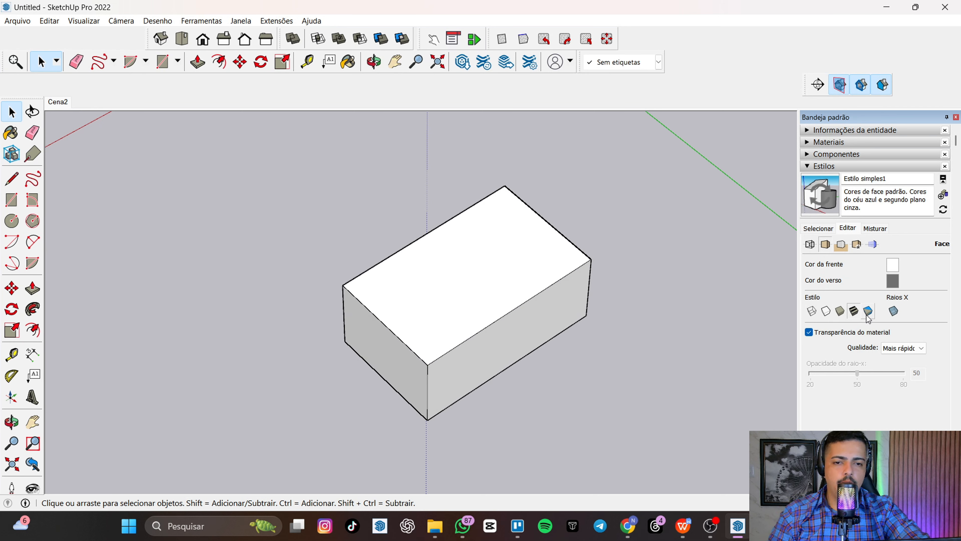
Step: Look over the style mixing options and replace the styles display with the tags list
{"action": "left_click", "coordinate": [805, 168]}
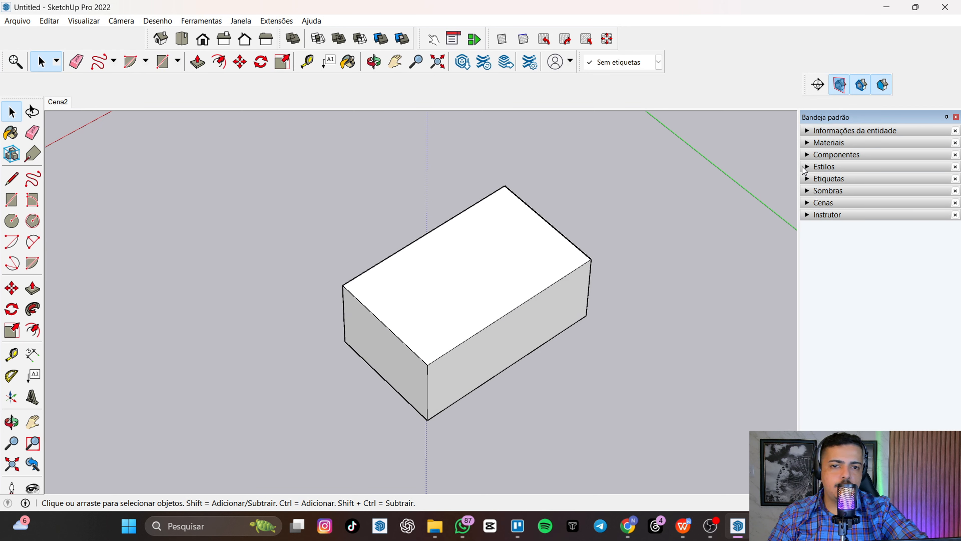
{"action": "left_click", "coordinate": [805, 168]}
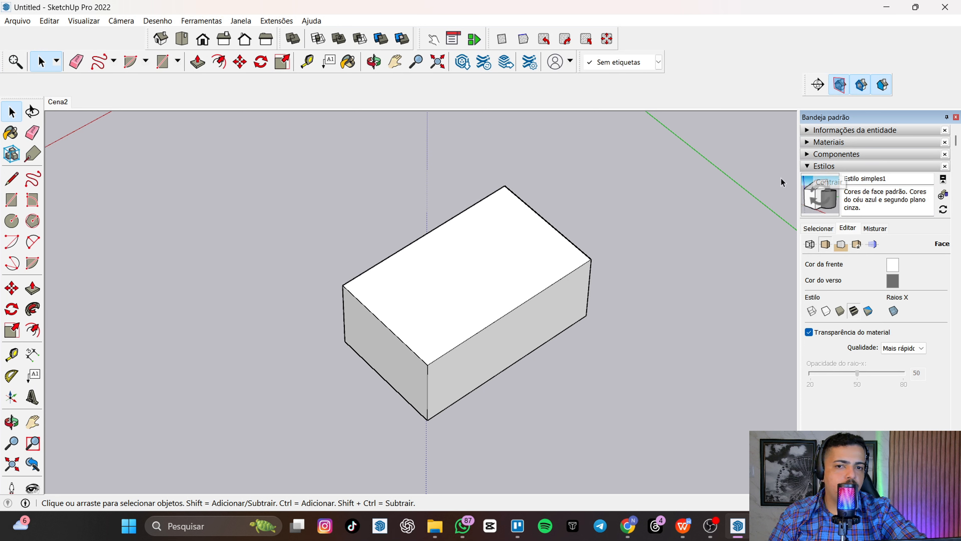
{"action": "left_click", "coordinate": [874, 228]}
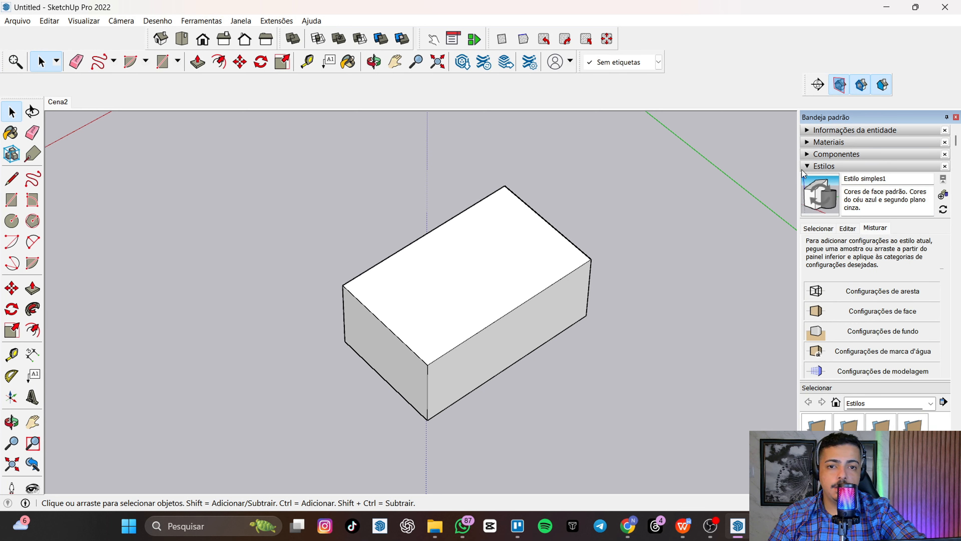
{"action": "left_click", "coordinate": [810, 166]}
{"action": "left_click", "coordinate": [811, 179]}
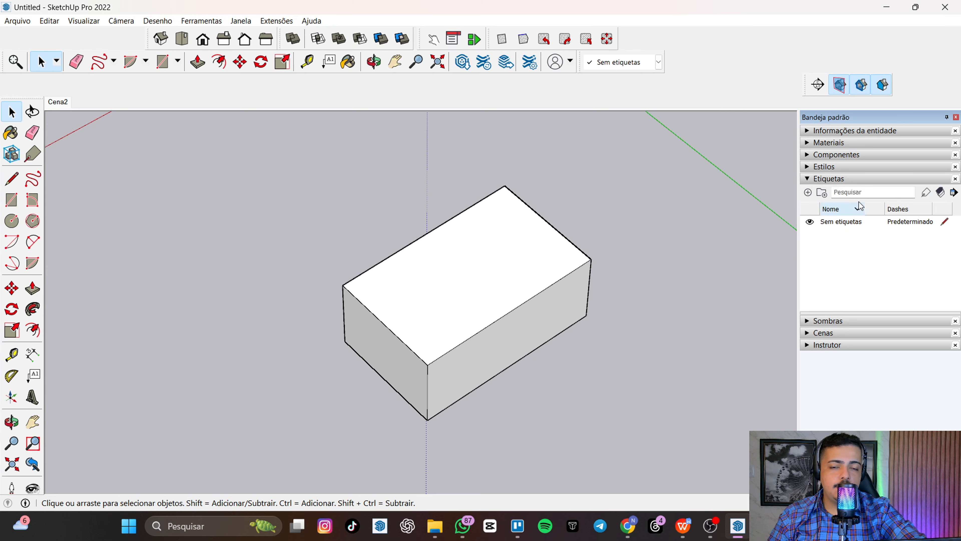
{"action": "middle_click_drag", "start_coordinate": [762, 221], "coordinate": [728, 400]}
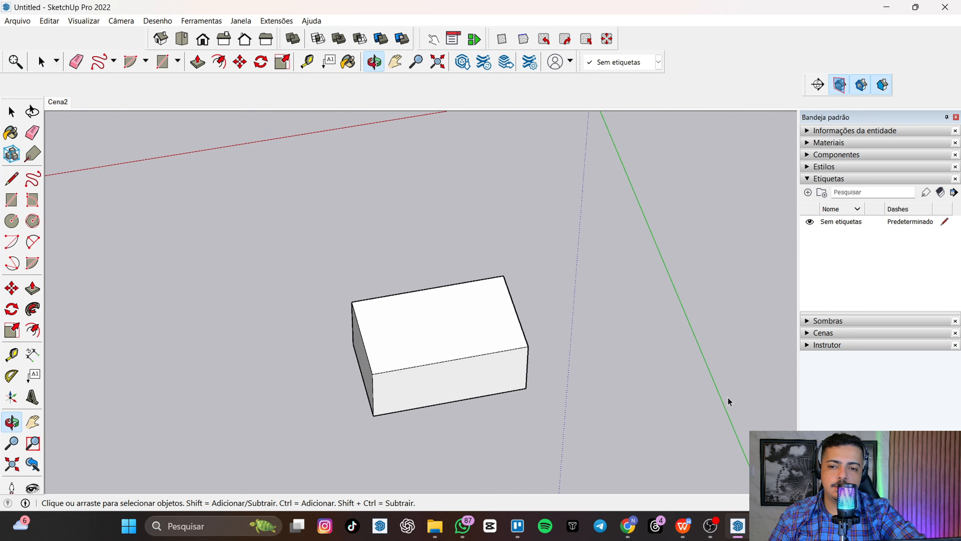
{"action": "middle_click_drag", "start_coordinate": [595, 373], "coordinate": [814, 360]}
{"action": "scroll", "coordinate": [667, 299], "scroll_direction": "up", "scroll_amount": 1}
{"action": "middle_click_drag", "start_coordinate": [636, 338], "coordinate": [270, 258]}
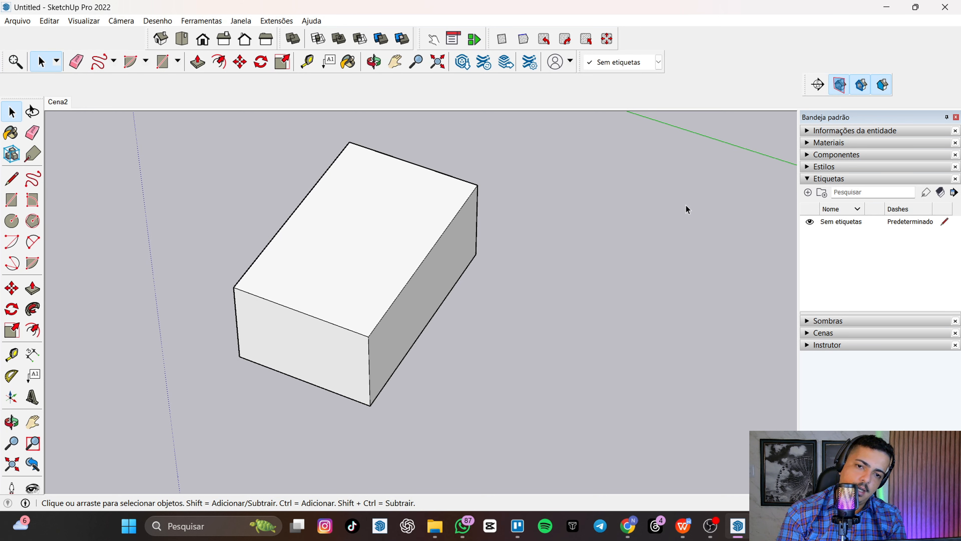
Step: Collapse the tags list, glance at the scenes list and replace it with the shadow settings
{"action": "left_click", "coordinate": [808, 181]}
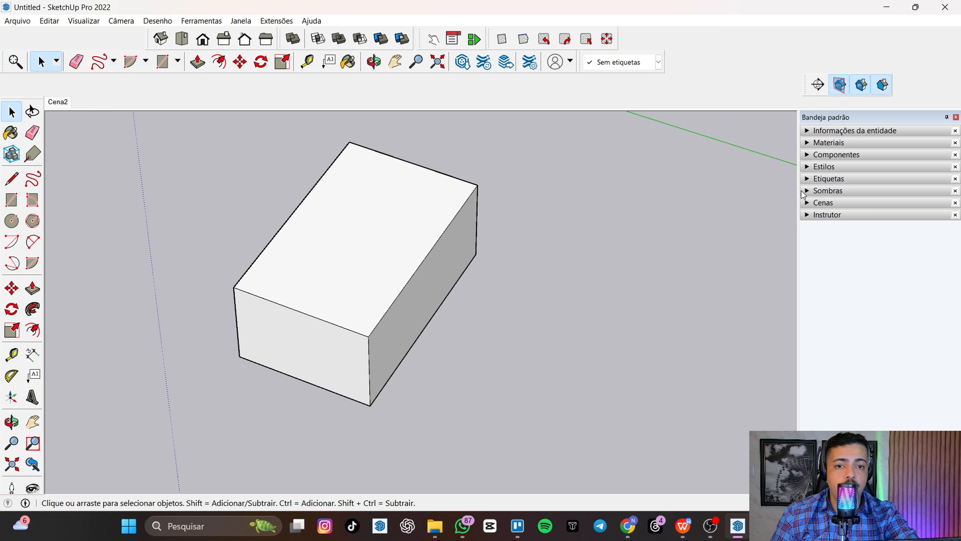
{"action": "left_click", "coordinate": [810, 192]}
{"action": "left_click", "coordinate": [809, 192]}
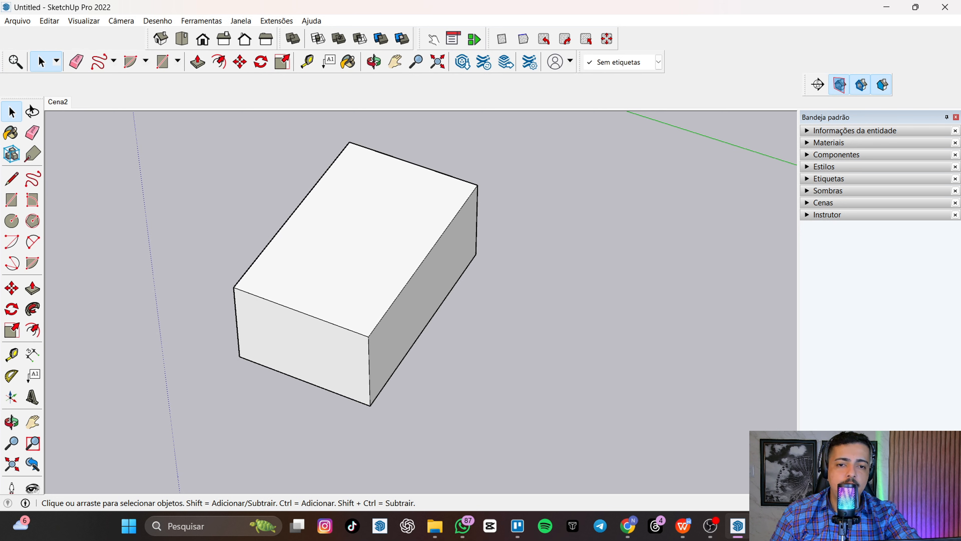
{"action": "left_click", "coordinate": [808, 205]}
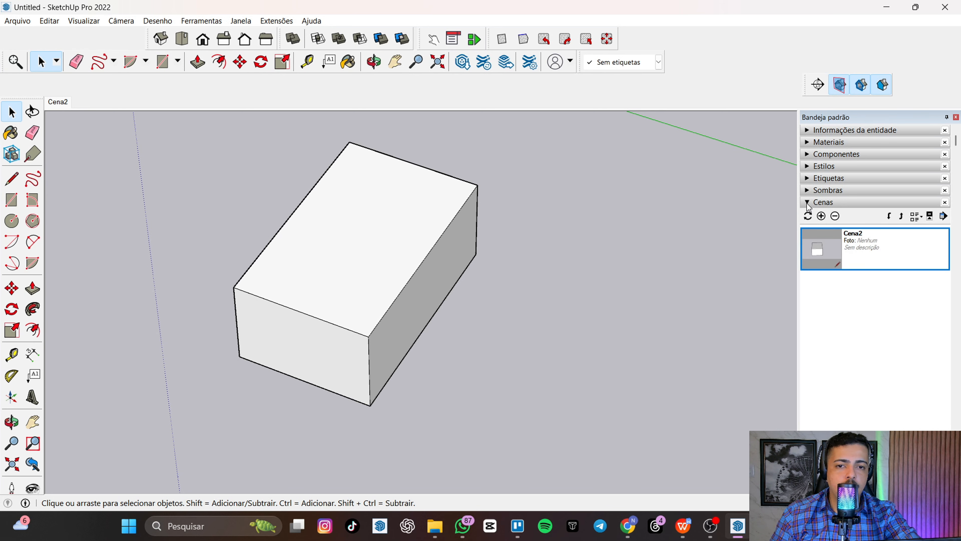
{"action": "left_click", "coordinate": [808, 203]}
{"action": "left_click", "coordinate": [809, 191]}
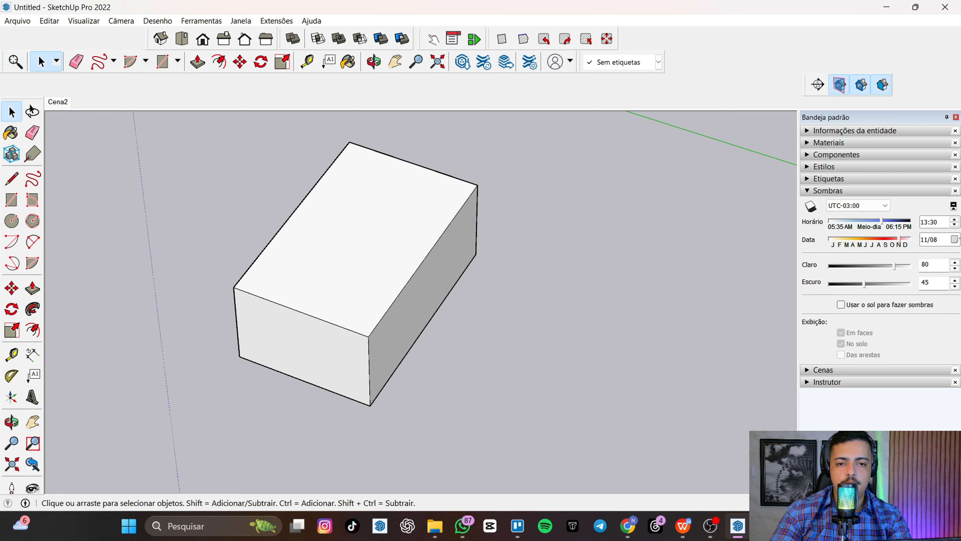
Step: Review the available UTC time zones for the shadows and set the shadow time of day to 15:36
{"action": "left_click", "coordinate": [866, 207]}
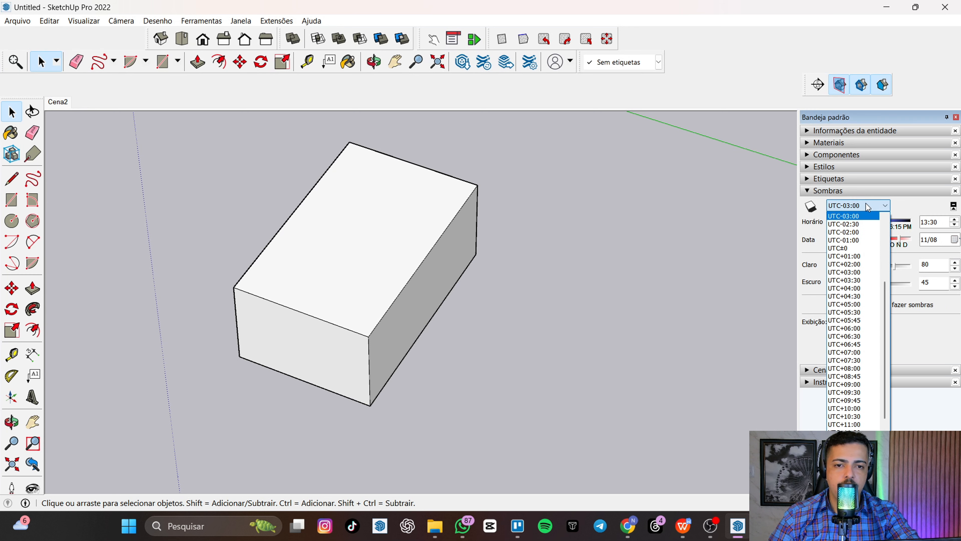
{"action": "scroll", "coordinate": [865, 308], "scroll_direction": "up", "scroll_amount": 2}
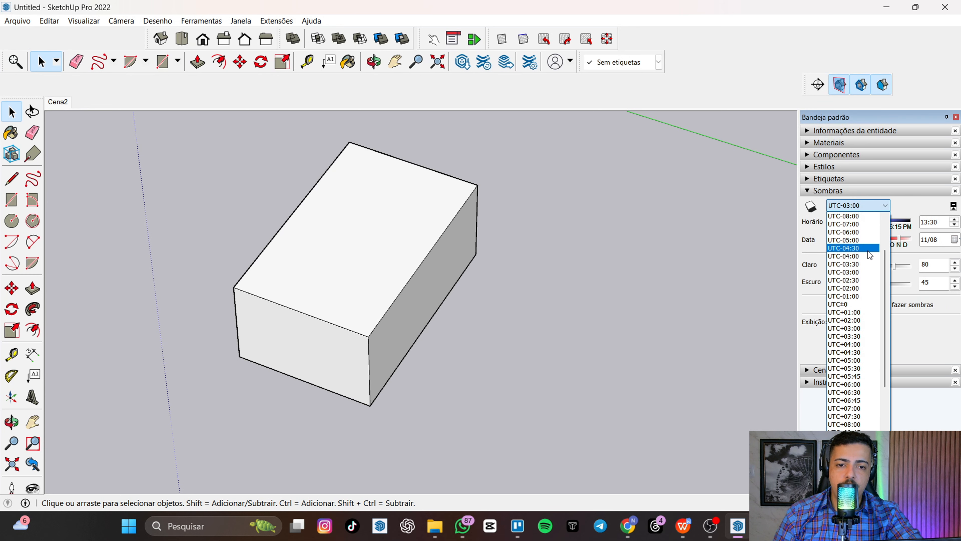
{"action": "left_click", "coordinate": [932, 203]}
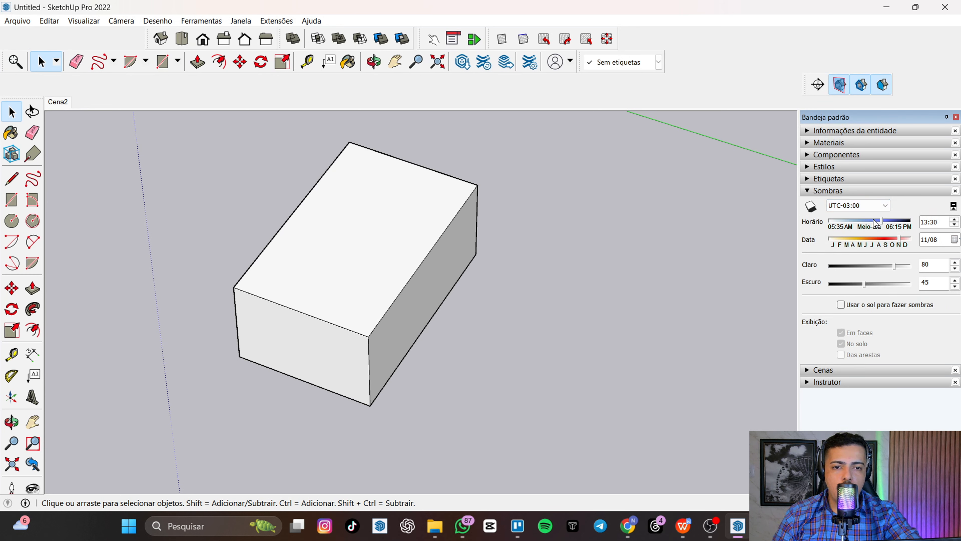
{"action": "mouse_move", "coordinate": [879, 220]}
{"action": "left_mouse_down"}
{"action": "mouse_move", "coordinate": [828, 221]}
{"action": "mouse_move", "coordinate": [873, 223]}
{"action": "left_mouse_up"}
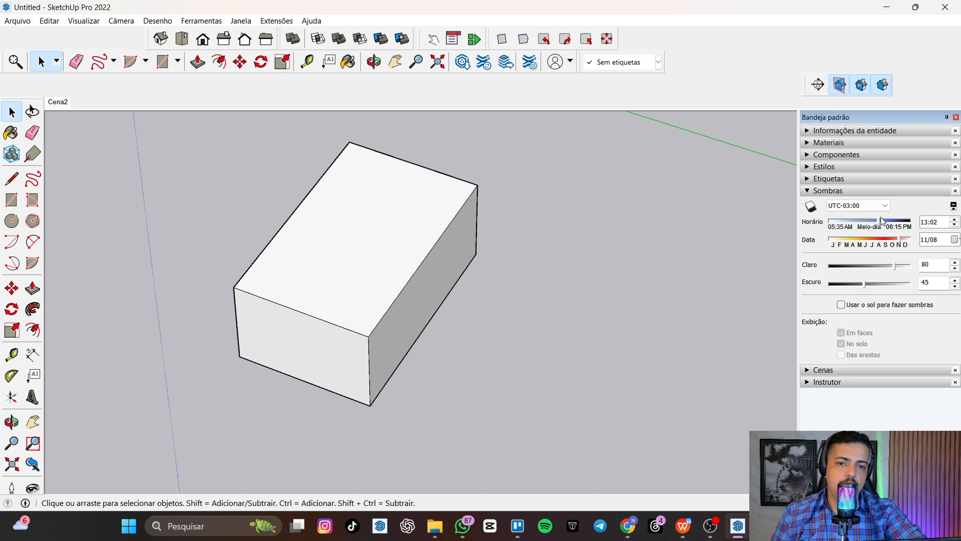
{"action": "left_click_drag", "start_coordinate": [877, 223], "coordinate": [894, 229]}
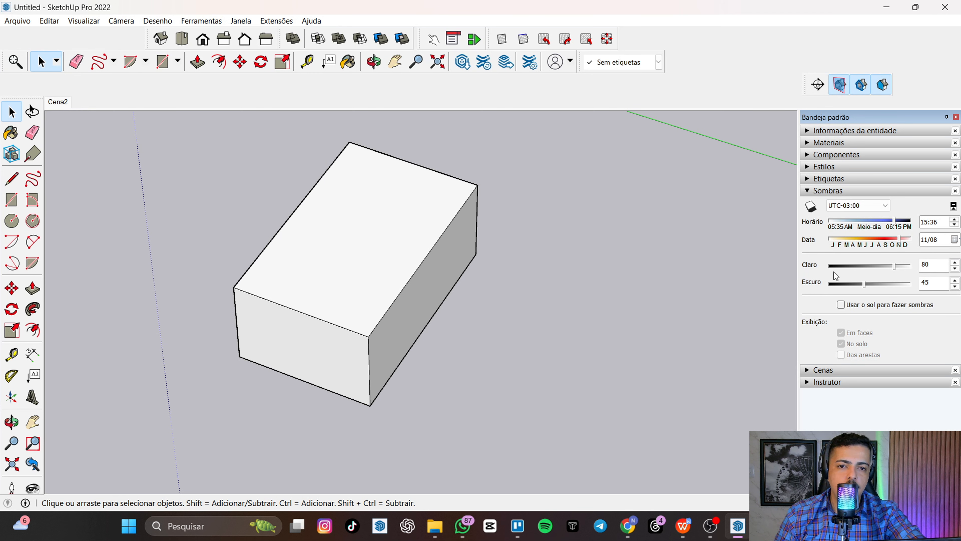
Step: Set the shadow date to 09/13 and the light level to 88, and collapse the shadow settings
{"action": "left_click_drag", "start_coordinate": [897, 241], "coordinate": [877, 266]}
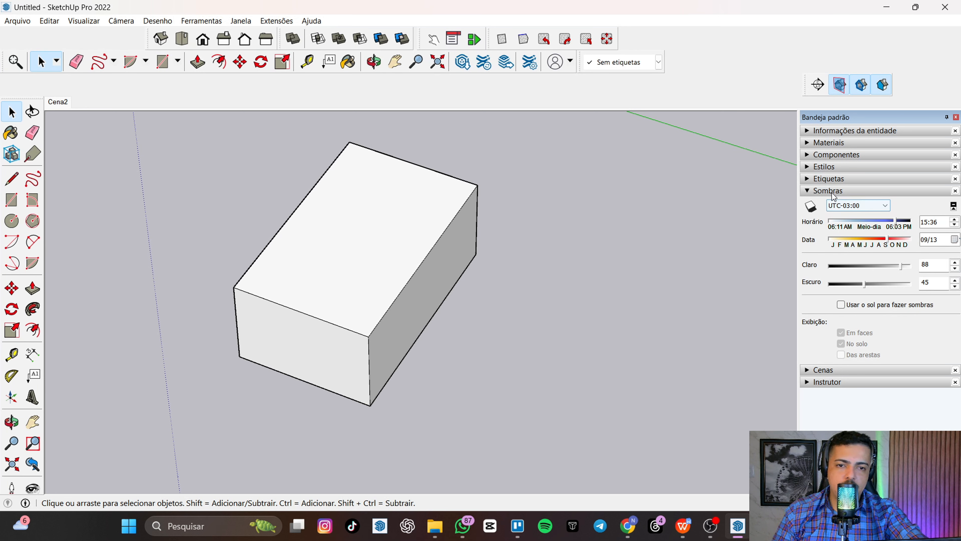
{"action": "left_click", "coordinate": [809, 191]}
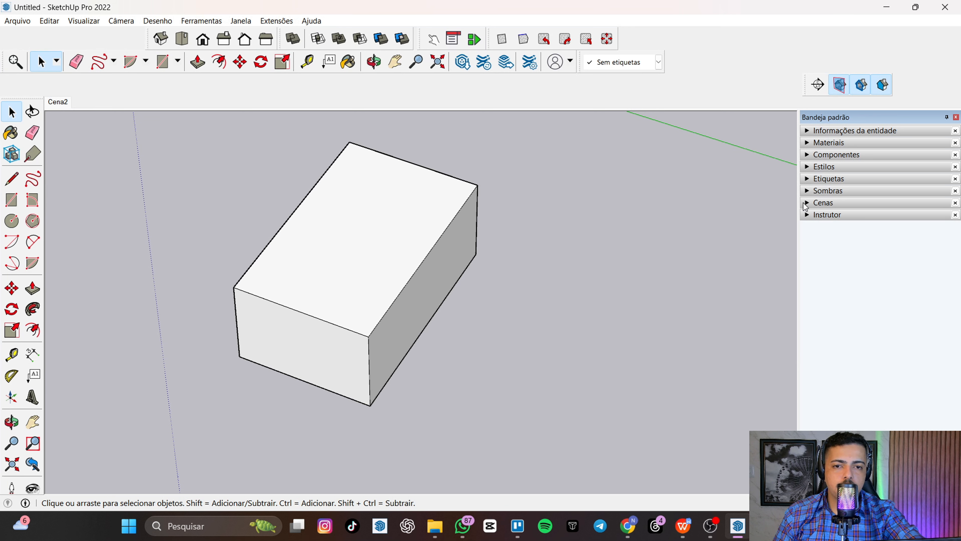
Step: Expand the scenes list and delete the existing scene Cena2, confirming the removal
{"action": "left_click", "coordinate": [807, 203]}
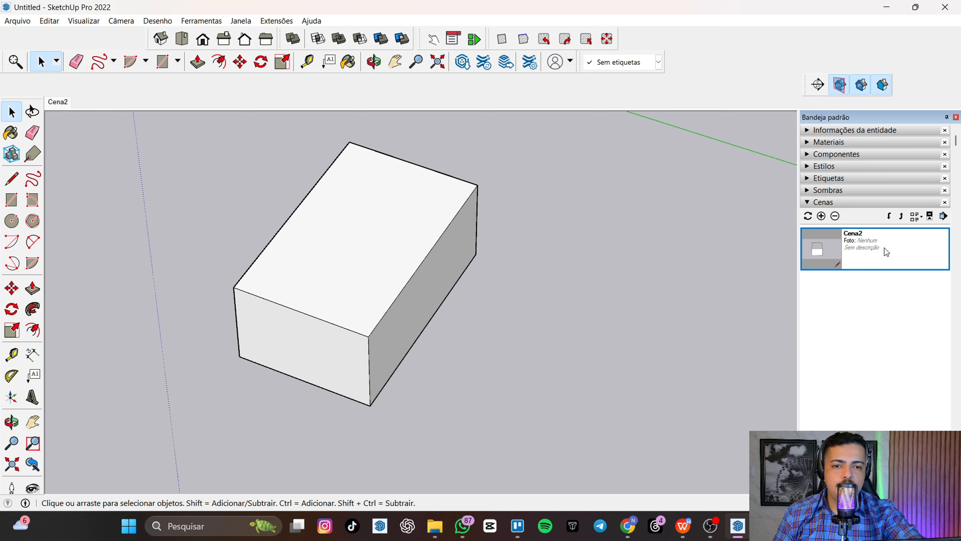
{"action": "right_click", "coordinate": [885, 248]}
{"action": "left_click", "coordinate": [837, 294]}
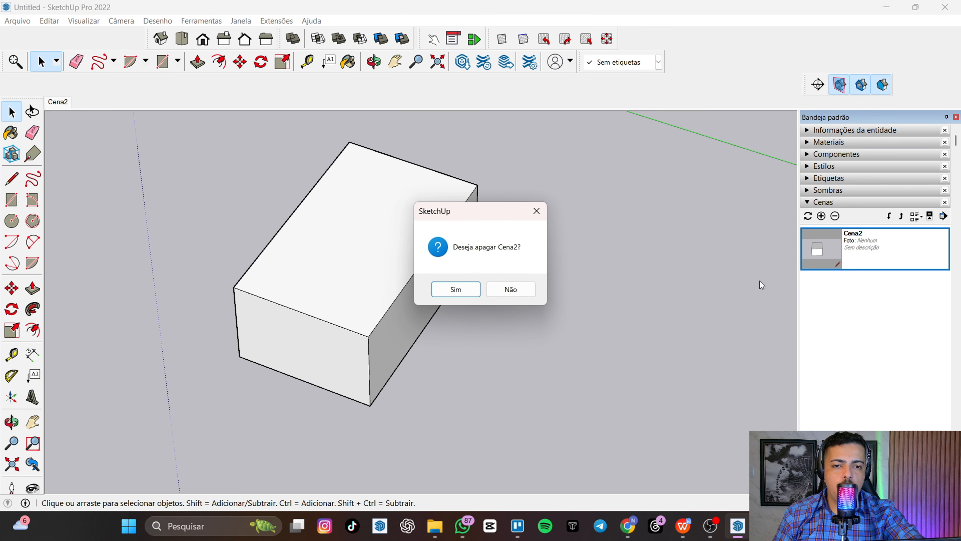
{"action": "left_click", "coordinate": [456, 290]}
Step: Add two scenes of the box from different orbit angles, saving the style changes as a new style with the first
{"action": "middle_click_drag", "start_coordinate": [431, 335], "coordinate": [619, 238]}
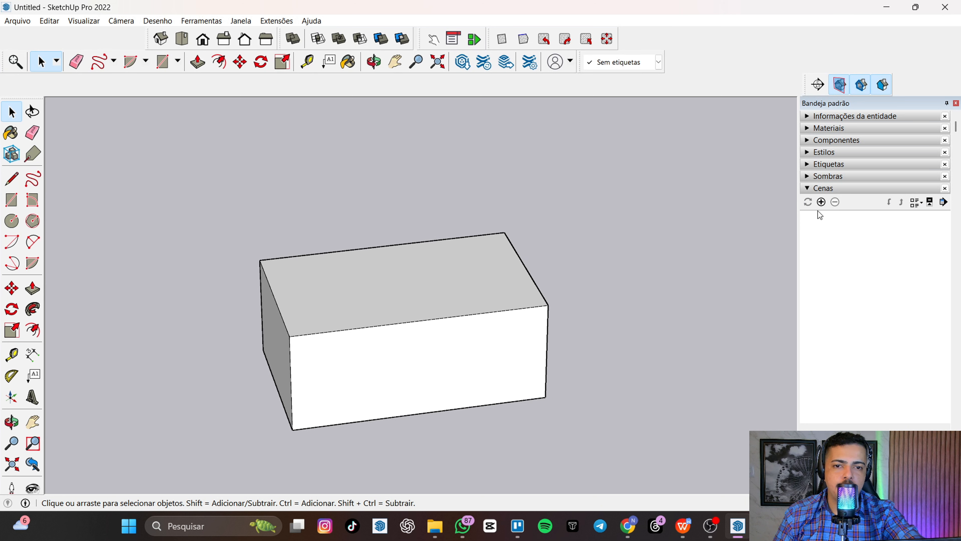
{"action": "left_click", "coordinate": [823, 203]}
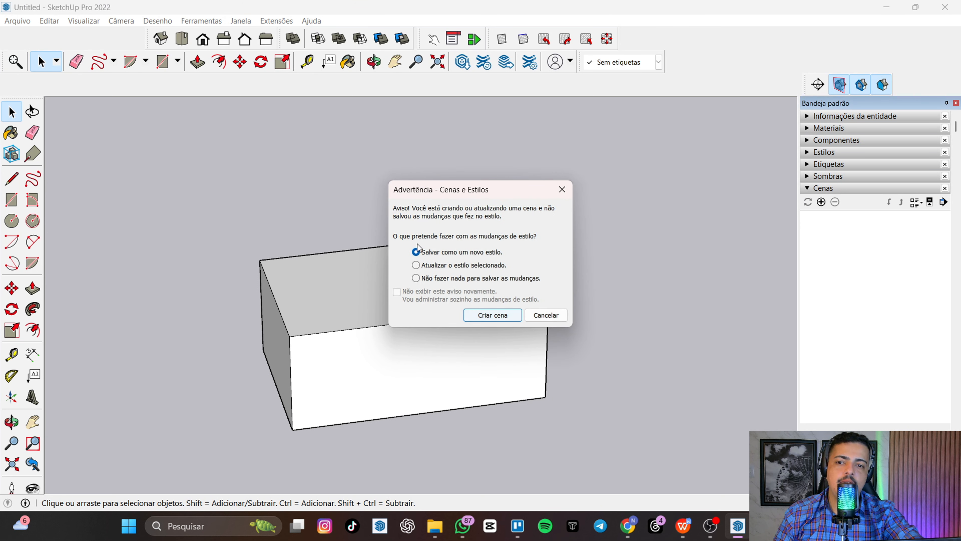
{"action": "left_click", "coordinate": [499, 317]}
{"action": "middle_click_drag", "start_coordinate": [352, 340], "coordinate": [811, 328]}
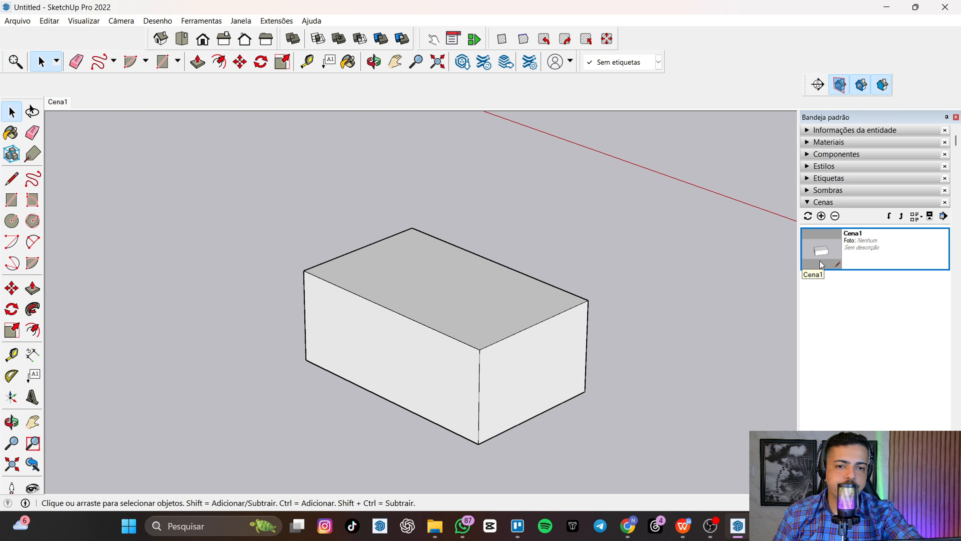
{"action": "left_click", "coordinate": [821, 216]}
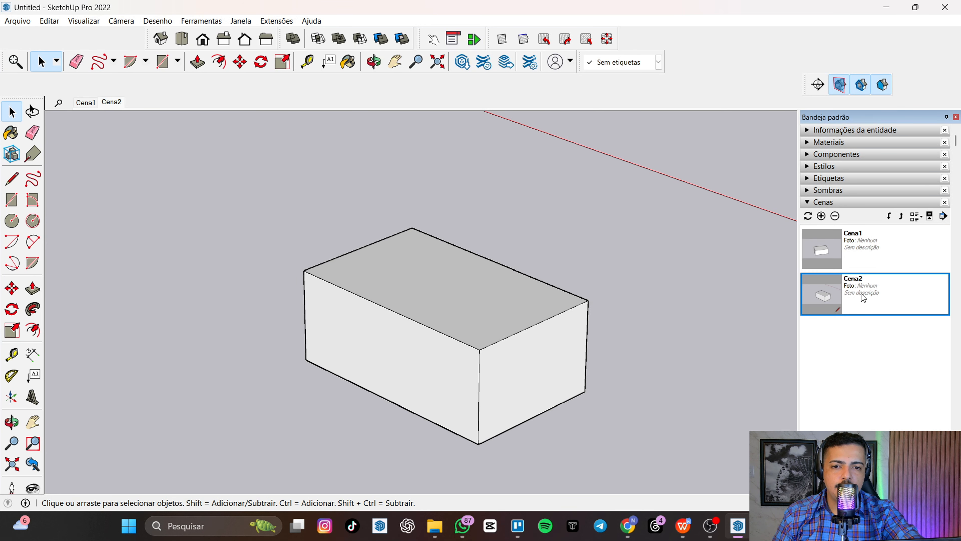
Step: Switch to scene Cena1 and back to Cena2 to compare their views, and collapse the scenes list
{"action": "left_click", "coordinate": [861, 259]}
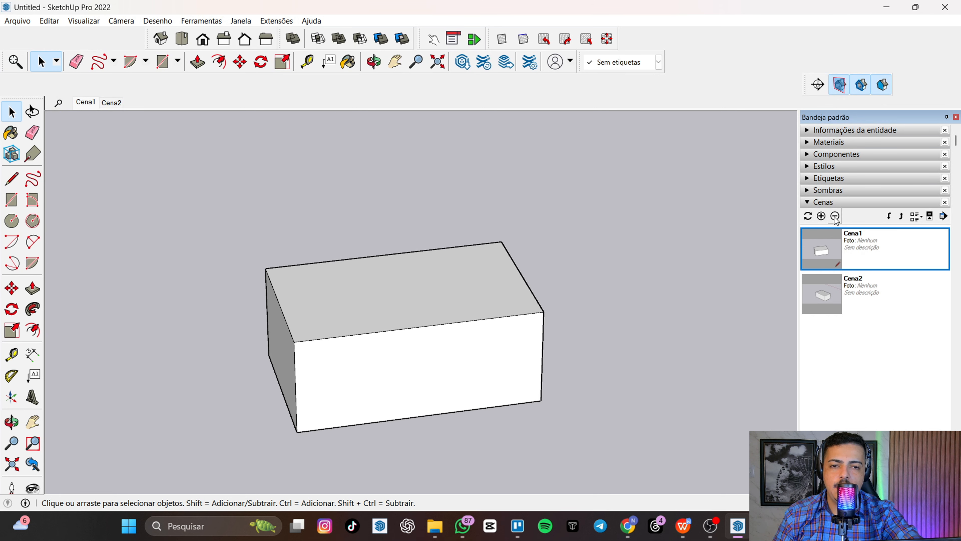
{"action": "left_click", "coordinate": [876, 295]}
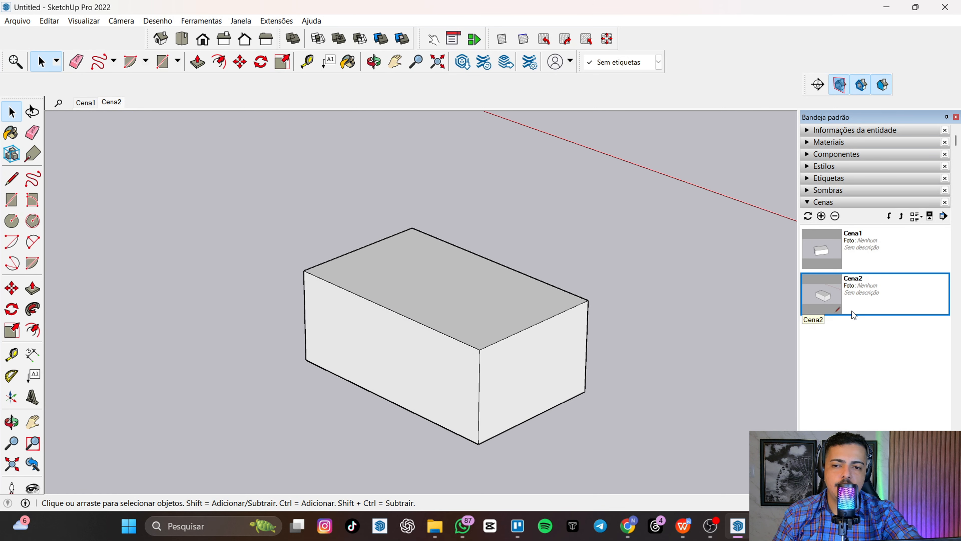
{"action": "left_click", "coordinate": [813, 203]}
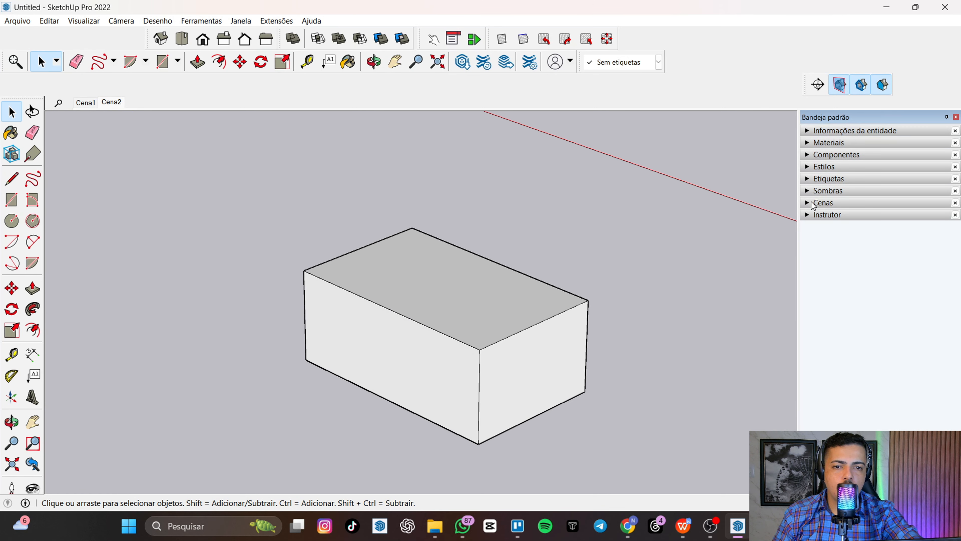
Step: Look over the Instructor's help for the Select tool and collapse it
{"action": "left_click", "coordinate": [807, 215]}
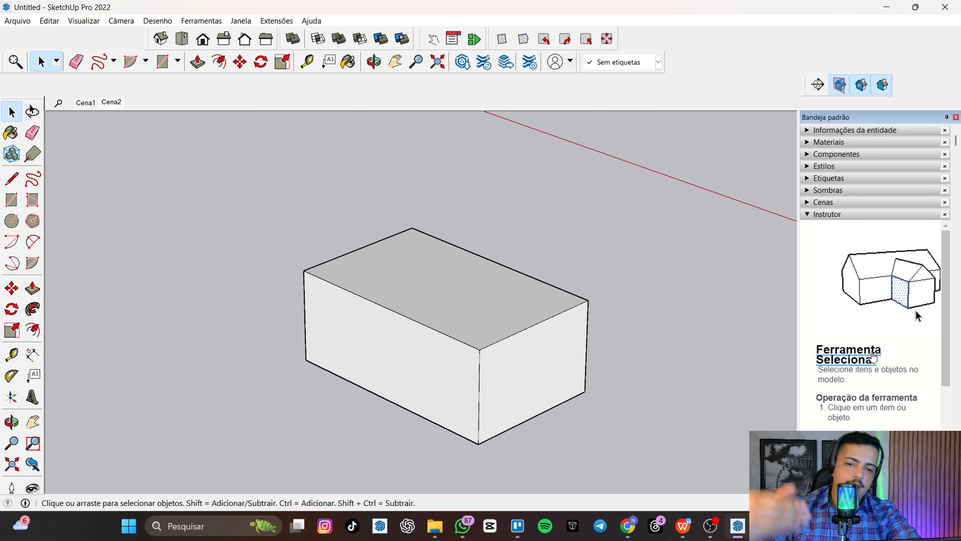
{"action": "scroll", "coordinate": [873, 357], "scroll_direction": "down", "scroll_amount": 1}
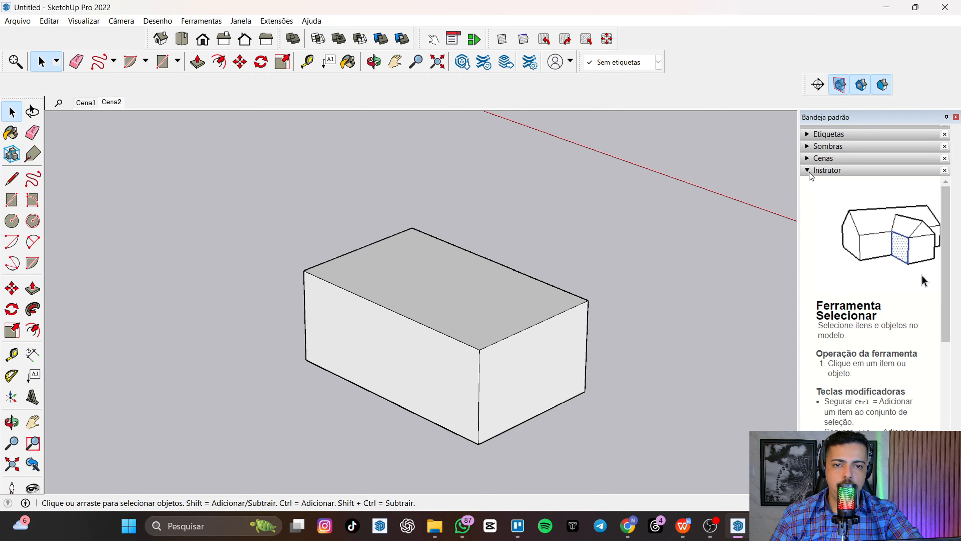
{"action": "left_click", "coordinate": [852, 170]}
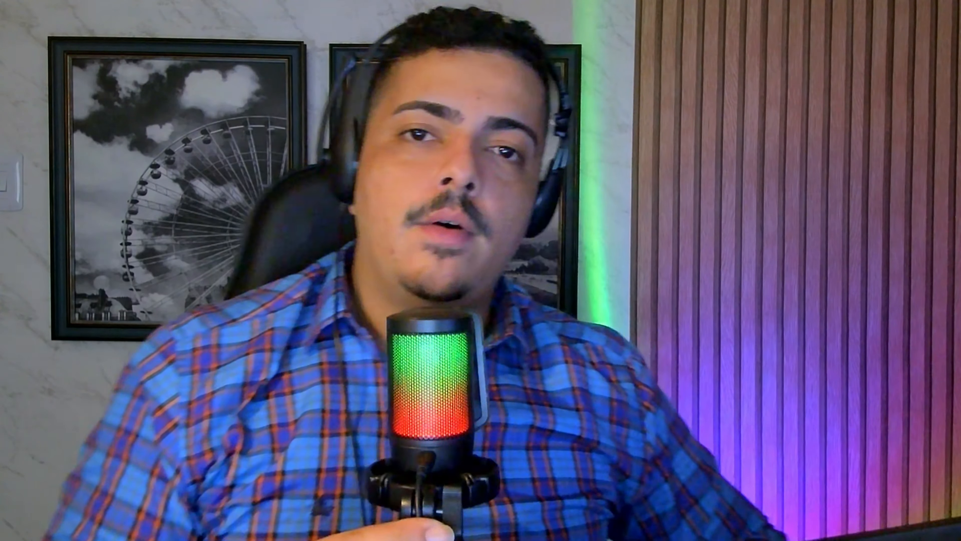